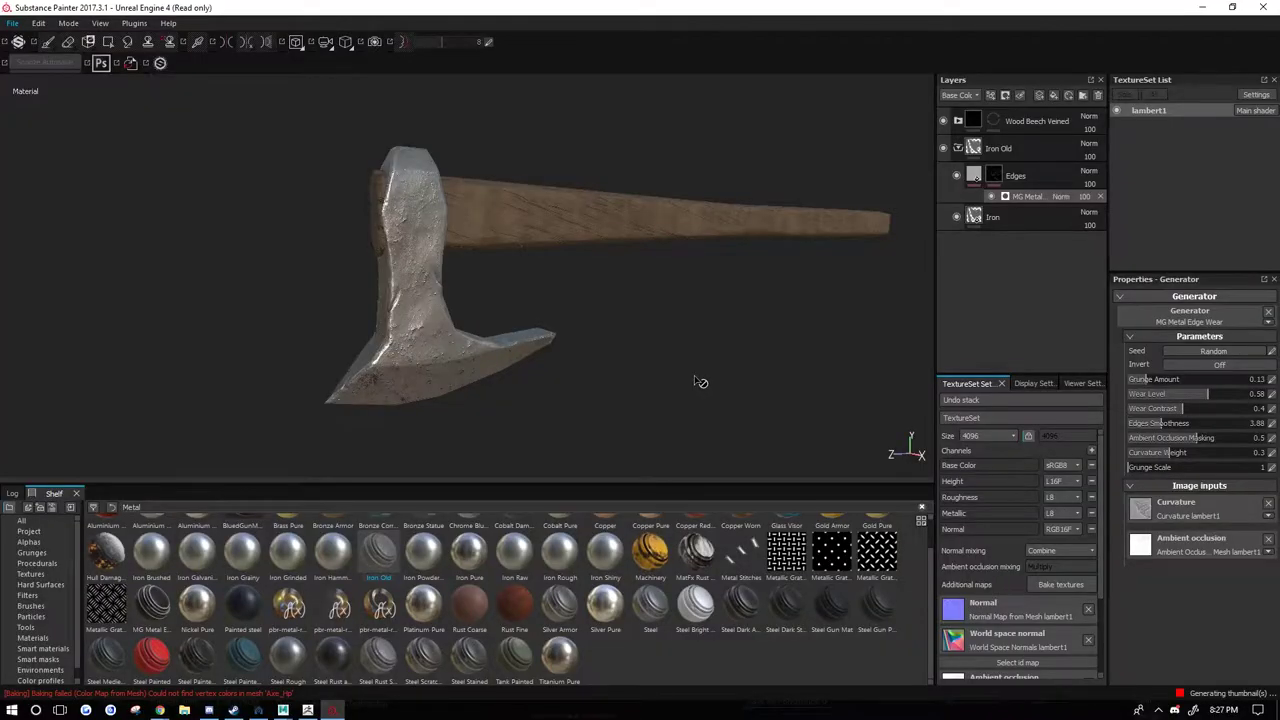
Examine the textured axe head and wooden handle from several angles, including the handle's far end.
{"action": "middle_click_drag", "start_coordinate": [708, 340], "coordinate": [733, 326], "text": "alt"}
{"action": "mouse_move", "coordinate": [655, 346]}
{"action": "left_mouse_down", "text": "alt"}
{"action": "mouse_move", "coordinate": [814, 349]}
{"action": "mouse_move", "coordinate": [637, 317]}
{"action": "mouse_move", "coordinate": [706, 317]}
{"action": "mouse_move", "coordinate": [557, 331]}
{"action": "mouse_move", "coordinate": [661, 351]}
{"action": "left_mouse_up", "text": "alt"}
{"action": "middle_click_drag", "start_coordinate": [661, 351], "coordinate": [642, 317], "text": "alt"}
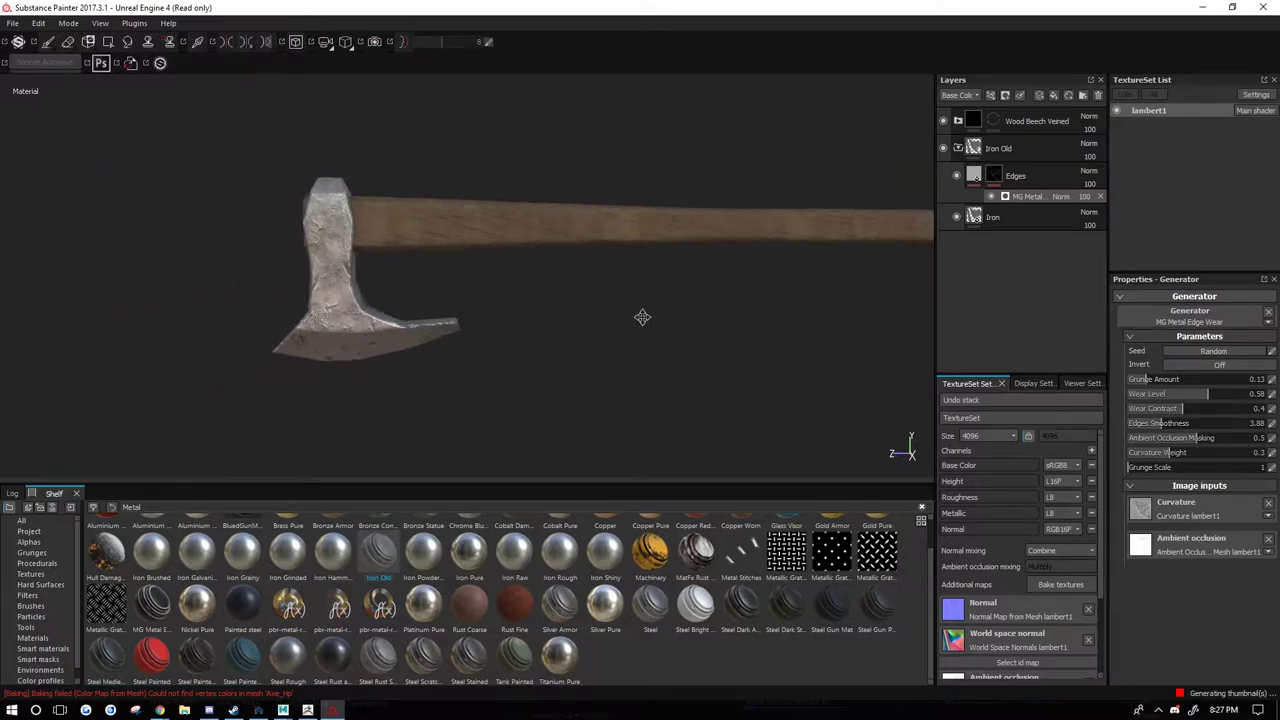
{"action": "right_click_drag", "start_coordinate": [489, 357], "coordinate": [654, 326], "text": "alt"}
{"action": "middle_click_drag", "start_coordinate": [846, 314], "coordinate": [709, 343], "text": "alt"}
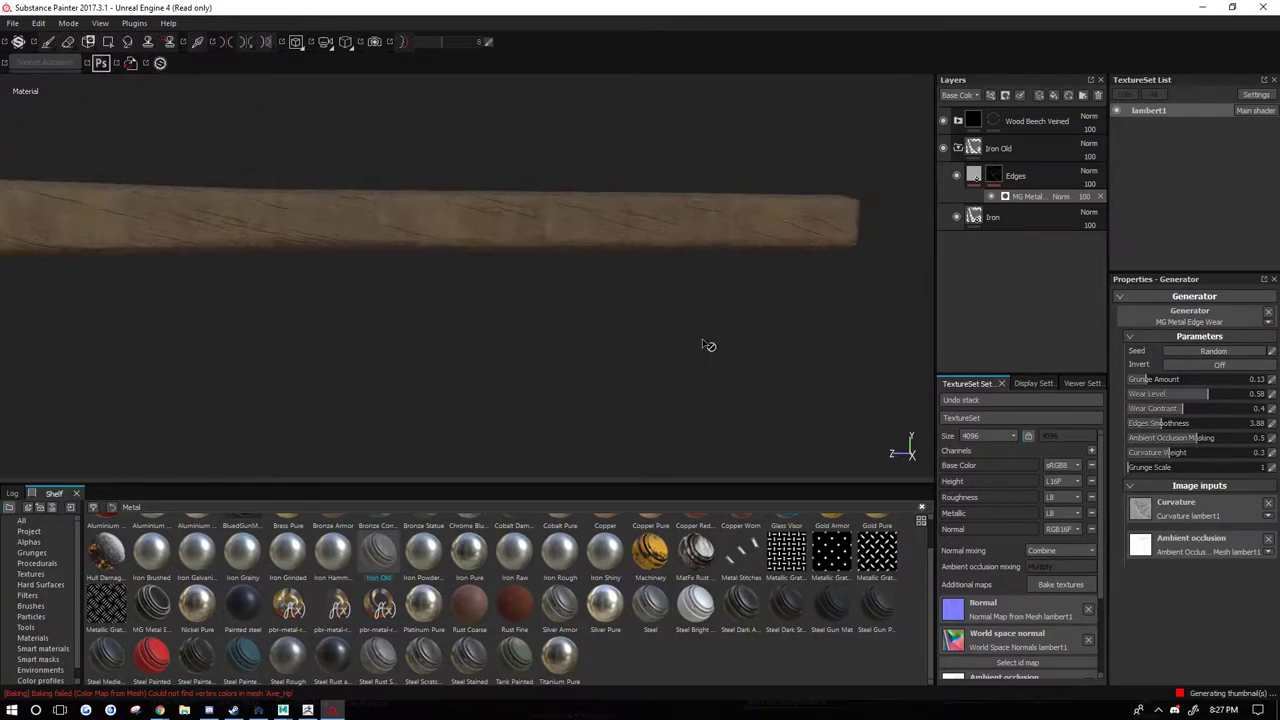
{"action": "mouse_move", "coordinate": [709, 343]}
{"action": "left_mouse_down", "text": "alt"}
{"action": "mouse_move", "coordinate": [577, 336]}
{"action": "mouse_move", "coordinate": [429, 351]}
{"action": "mouse_move", "coordinate": [695, 379]}
{"action": "mouse_move", "coordinate": [674, 360]}
{"action": "mouse_move", "coordinate": [634, 366]}
{"action": "mouse_move", "coordinate": [594, 351]}
{"action": "mouse_move", "coordinate": [702, 333]}
{"action": "mouse_move", "coordinate": [666, 340]}
{"action": "mouse_move", "coordinate": [734, 349]}
{"action": "mouse_move", "coordinate": [747, 327]}
{"action": "mouse_move", "coordinate": [540, 343]}
{"action": "mouse_move", "coordinate": [560, 339]}
{"action": "mouse_move", "coordinate": [580, 363]}
{"action": "mouse_move", "coordinate": [757, 360]}
{"action": "mouse_move", "coordinate": [526, 346]}
{"action": "mouse_move", "coordinate": [645, 338]}
{"action": "mouse_move", "coordinate": [583, 346]}
{"action": "mouse_move", "coordinate": [689, 351]}
{"action": "mouse_move", "coordinate": [677, 354]}
{"action": "mouse_move", "coordinate": [654, 306]}
{"action": "mouse_move", "coordinate": [669, 320]}
{"action": "left_mouse_up", "text": "alt"}
{"action": "key", "text": "f"}
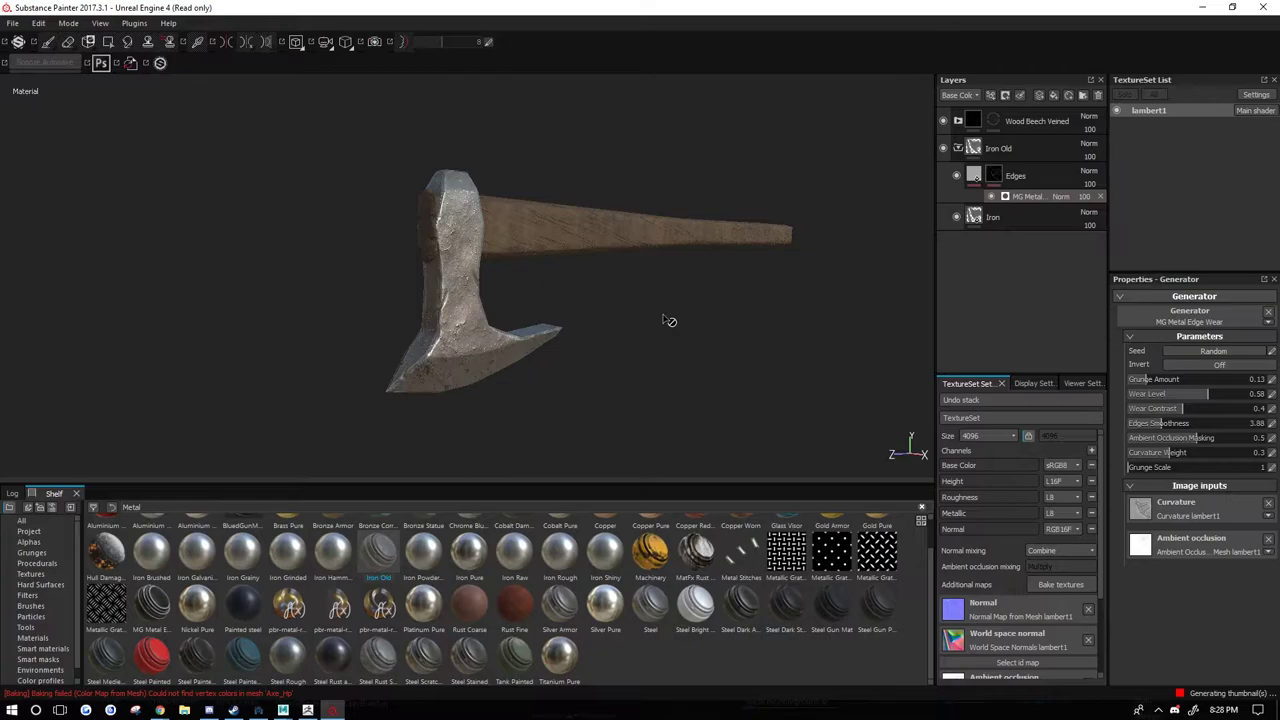
{"action": "left_click_drag", "start_coordinate": [648, 340], "coordinate": [373, 267], "text": "alt"}
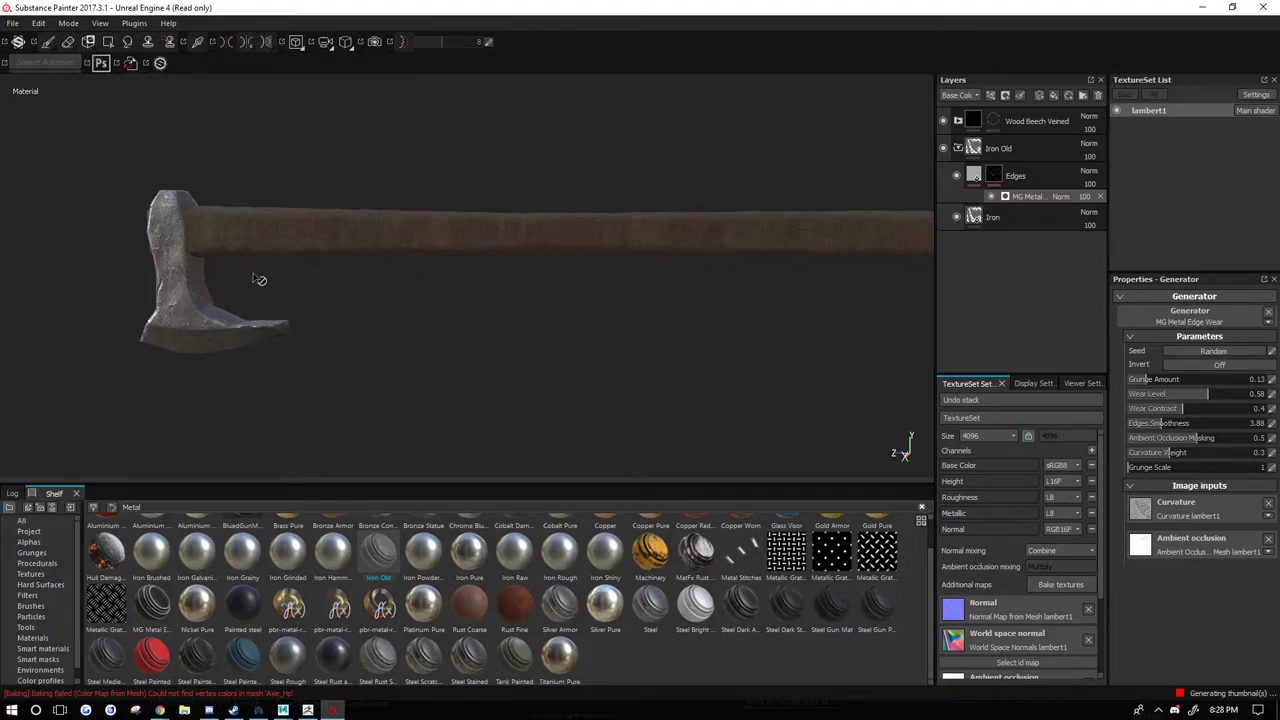
{"action": "left_click_drag", "start_coordinate": [259, 279], "coordinate": [607, 302], "text": "alt"}
Review the texture set's baking settings, including the high definition meshes and matching method, without starting a bake.
{"action": "scroll", "coordinate": [1067, 612], "scroll_direction": "down", "scroll_amount": 2}
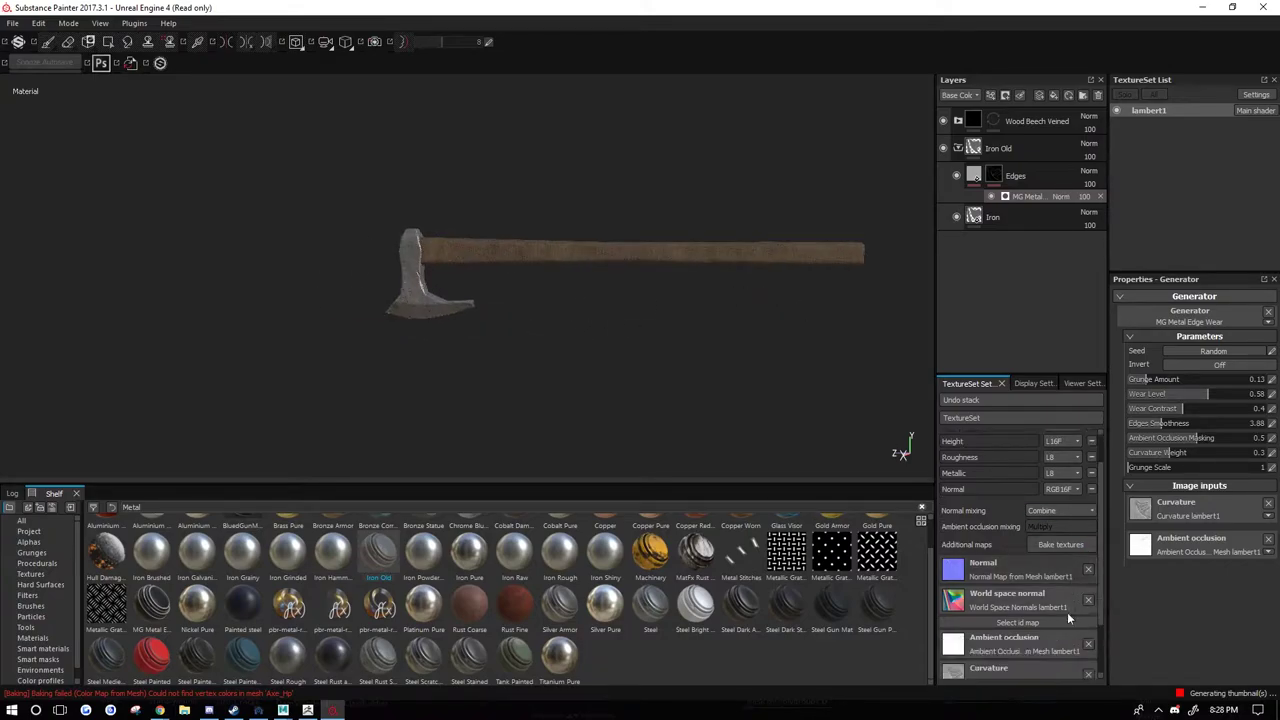
{"action": "scroll", "coordinate": [1067, 612], "scroll_direction": "down", "scroll_amount": 3}
{"action": "left_click_drag", "start_coordinate": [476, 328], "coordinate": [700, 335], "text": "alt"}
{"action": "left_click", "coordinate": [1070, 474]}
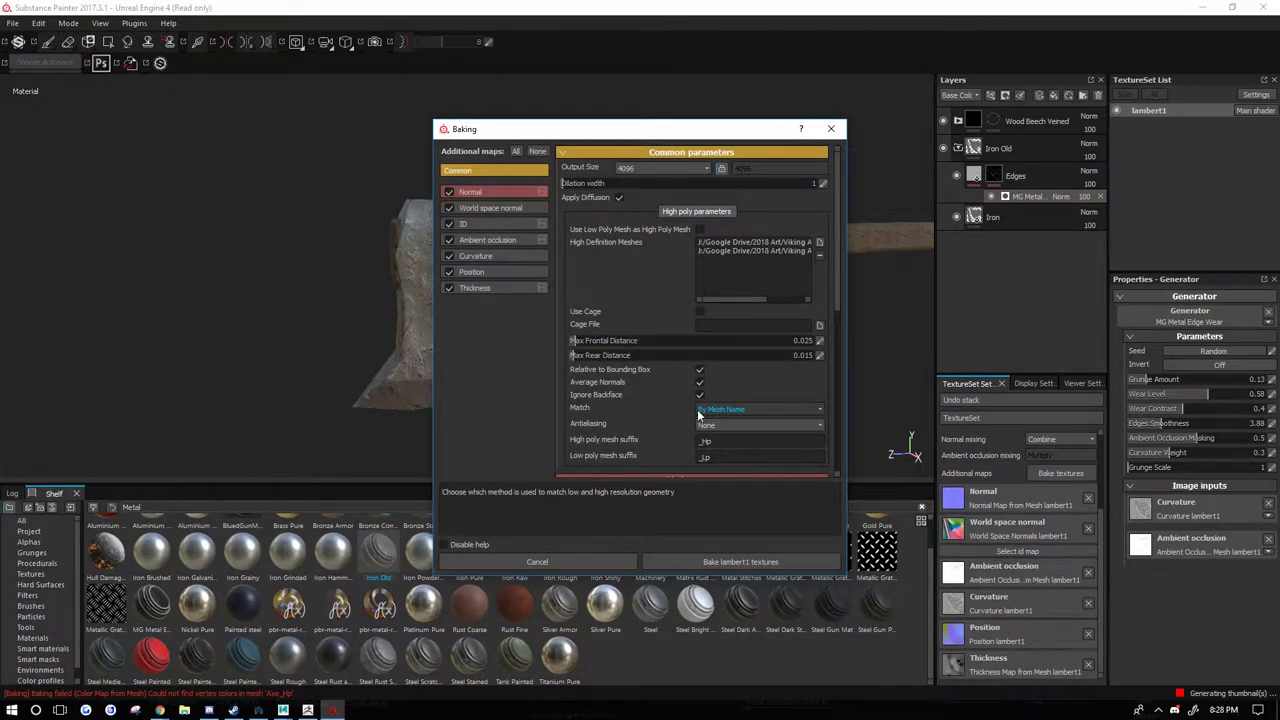
{"action": "left_click", "coordinate": [830, 128]}
{"action": "left_click_drag", "start_coordinate": [700, 130], "coordinate": [634, 356], "text": "alt"}
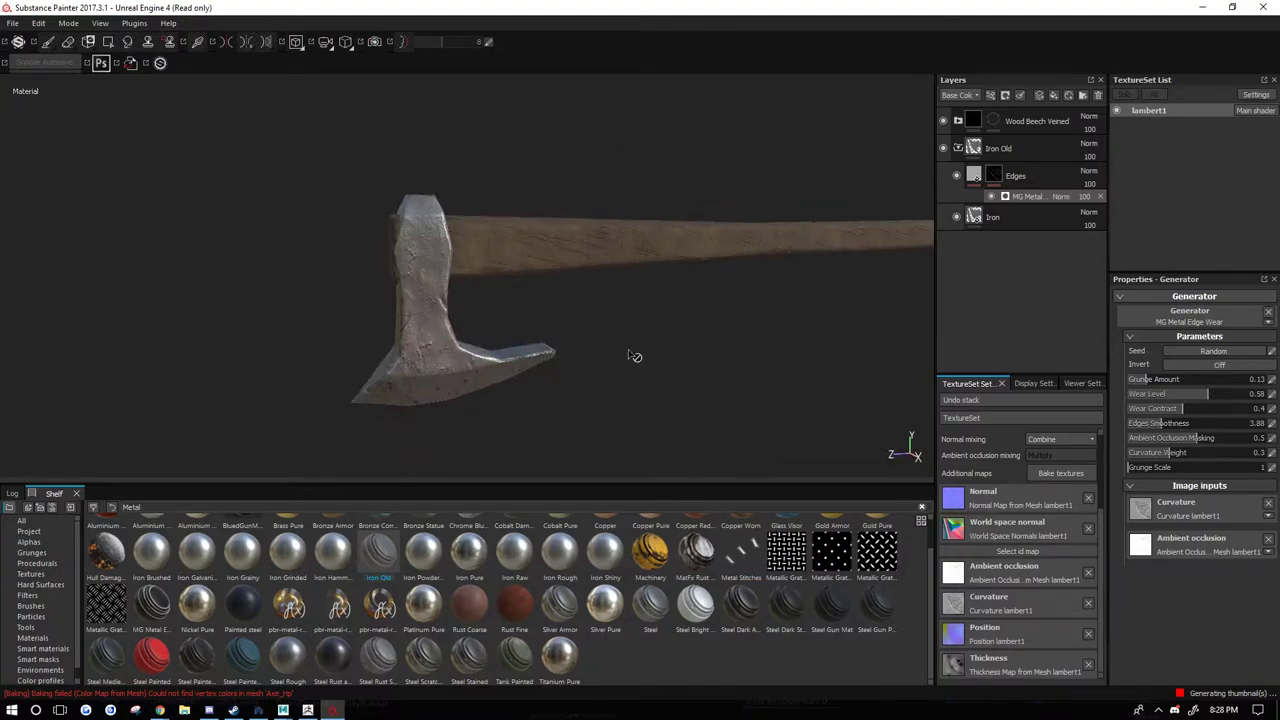
Switch to Maya and examine the low-poly axe head and handle alongside the reference image.
{"action": "left_click", "coordinate": [283, 709]}
{"action": "left_click", "coordinate": [280, 690]}
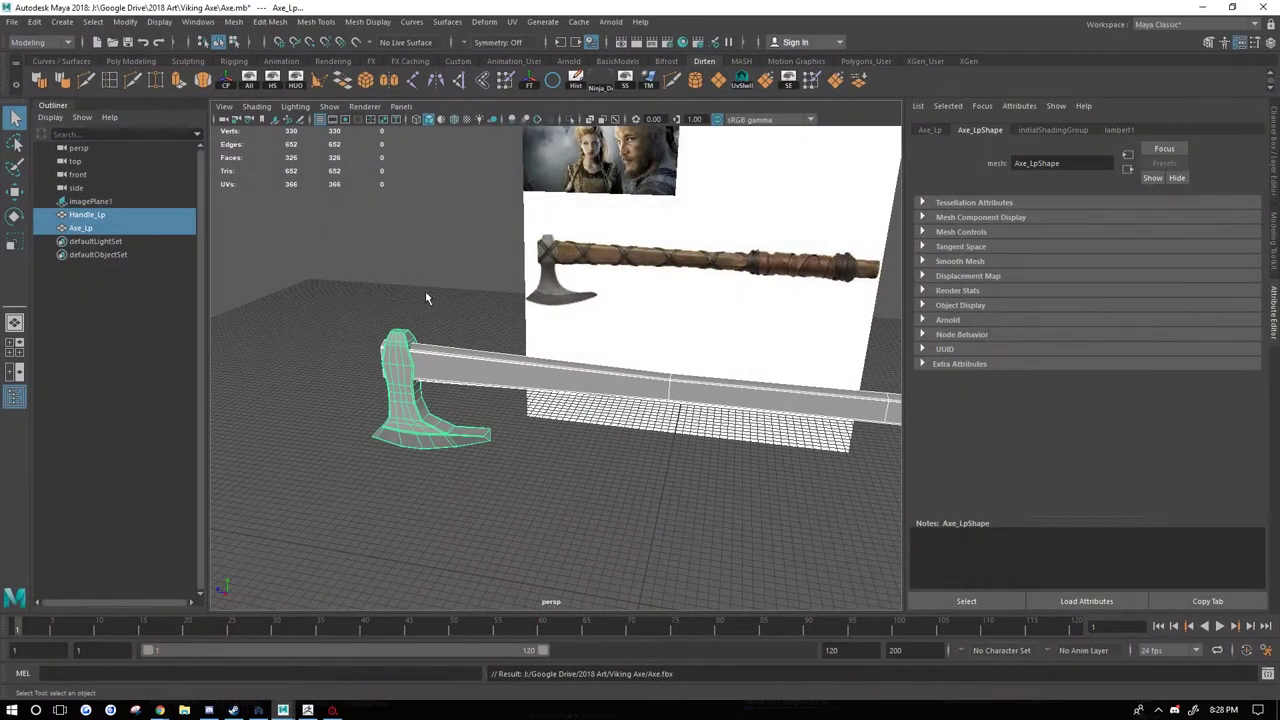
{"action": "scroll", "coordinate": [491, 330], "scroll_direction": "down", "scroll_amount": 1}
{"action": "left_click_drag", "start_coordinate": [491, 335], "coordinate": [495, 327], "text": "alt"}
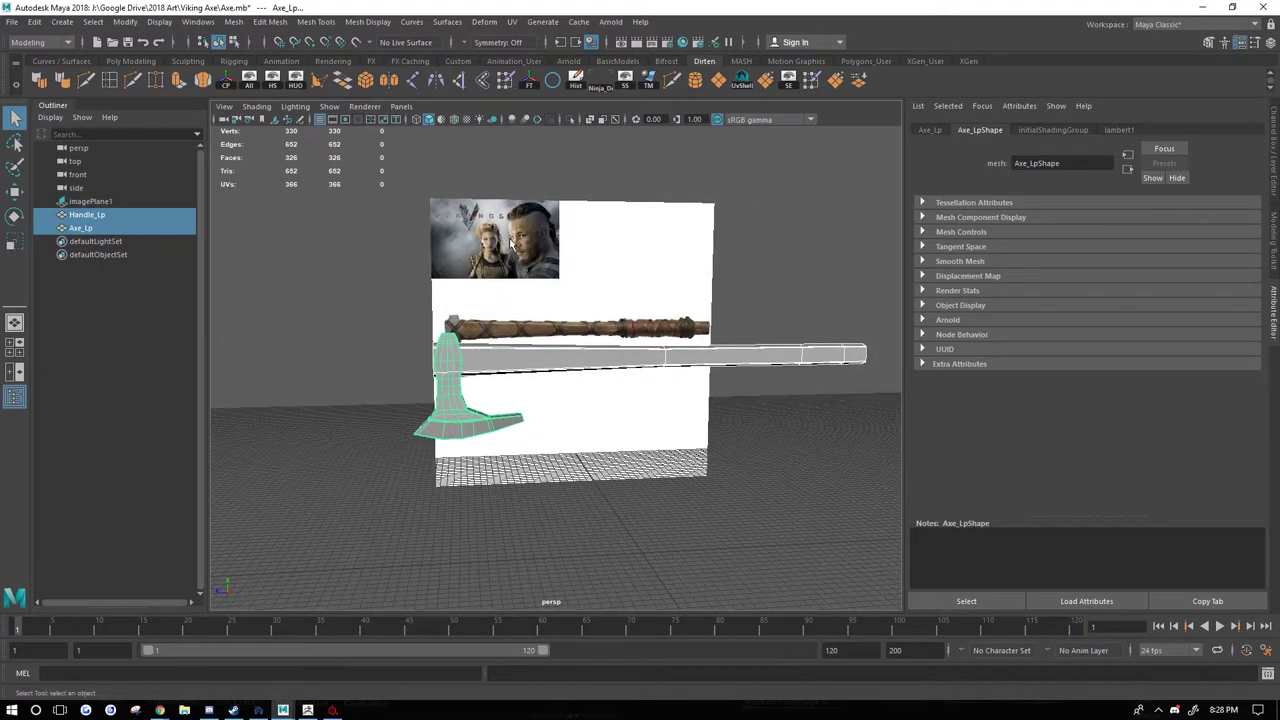
{"action": "left_click_drag", "start_coordinate": [510, 244], "coordinate": [466, 256], "text": "alt"}
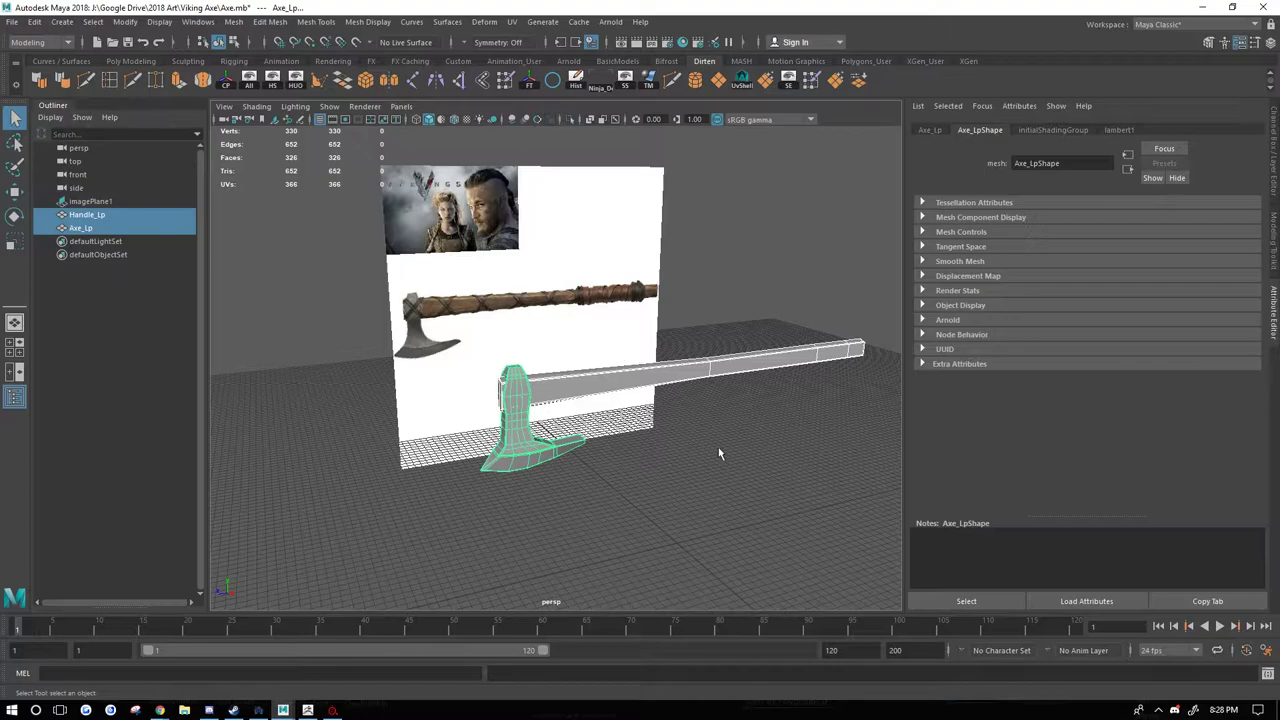
{"action": "scroll", "coordinate": [572, 441], "scroll_direction": "up", "scroll_amount": 4}
{"action": "middle_click_drag", "start_coordinate": [630, 459], "coordinate": [636, 365], "text": "alt"}
{"action": "left_click", "coordinate": [655, 365]}
{"action": "left_click_drag", "start_coordinate": [758, 372], "coordinate": [567, 351], "text": "alt"}
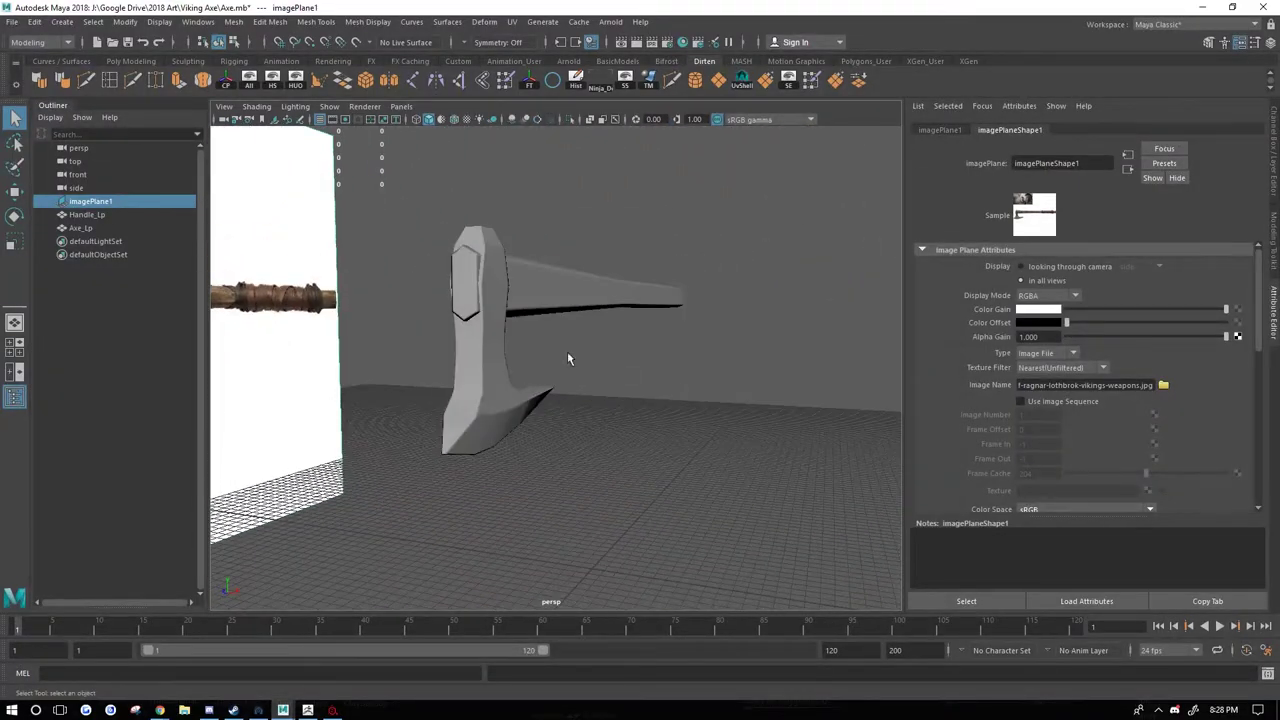
Select the low-poly axe head and handle meshes together for export.
{"action": "left_click", "coordinate": [567, 351]}
{"action": "left_click_drag", "start_coordinate": [646, 391], "coordinate": [659, 389], "text": "alt"}
{"action": "key", "text": "w"}
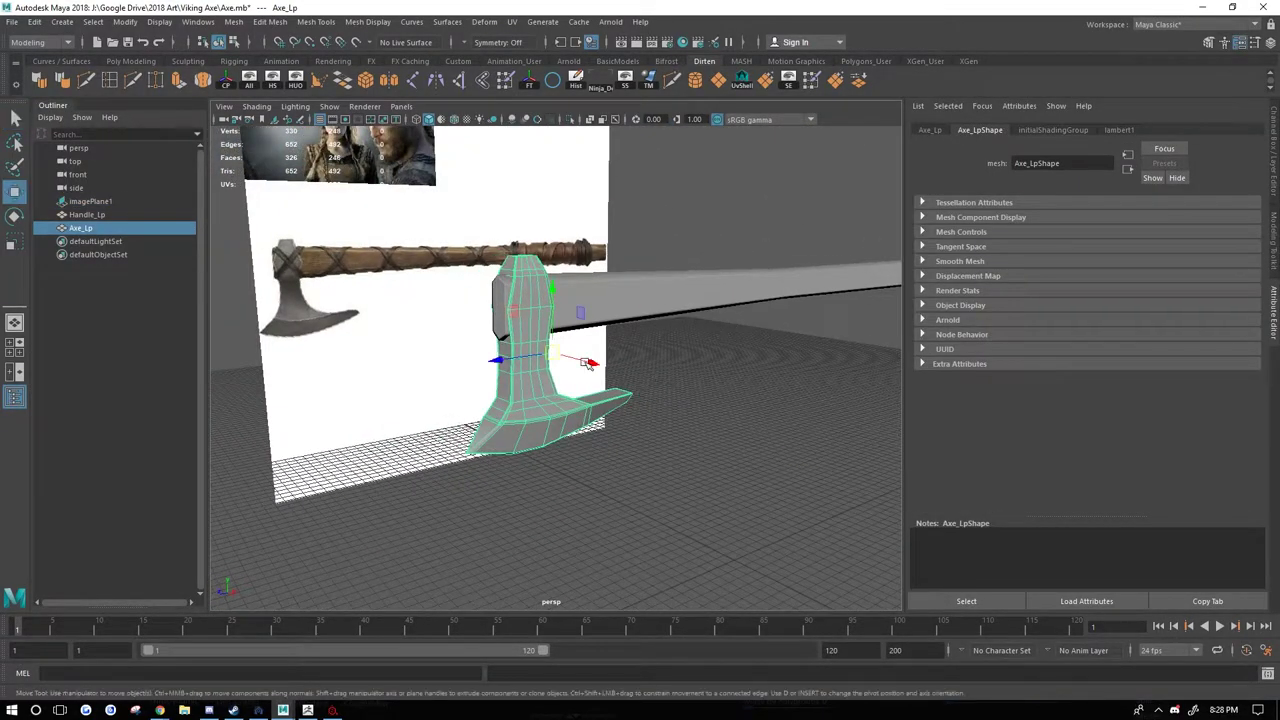
{"action": "left_click_drag", "start_coordinate": [640, 338], "coordinate": [484, 284], "text": "alt"}
{"action": "left_click", "coordinate": [543, 303]}
{"action": "left_click_drag", "start_coordinate": [438, 356], "coordinate": [438, 357], "text": "shift"}
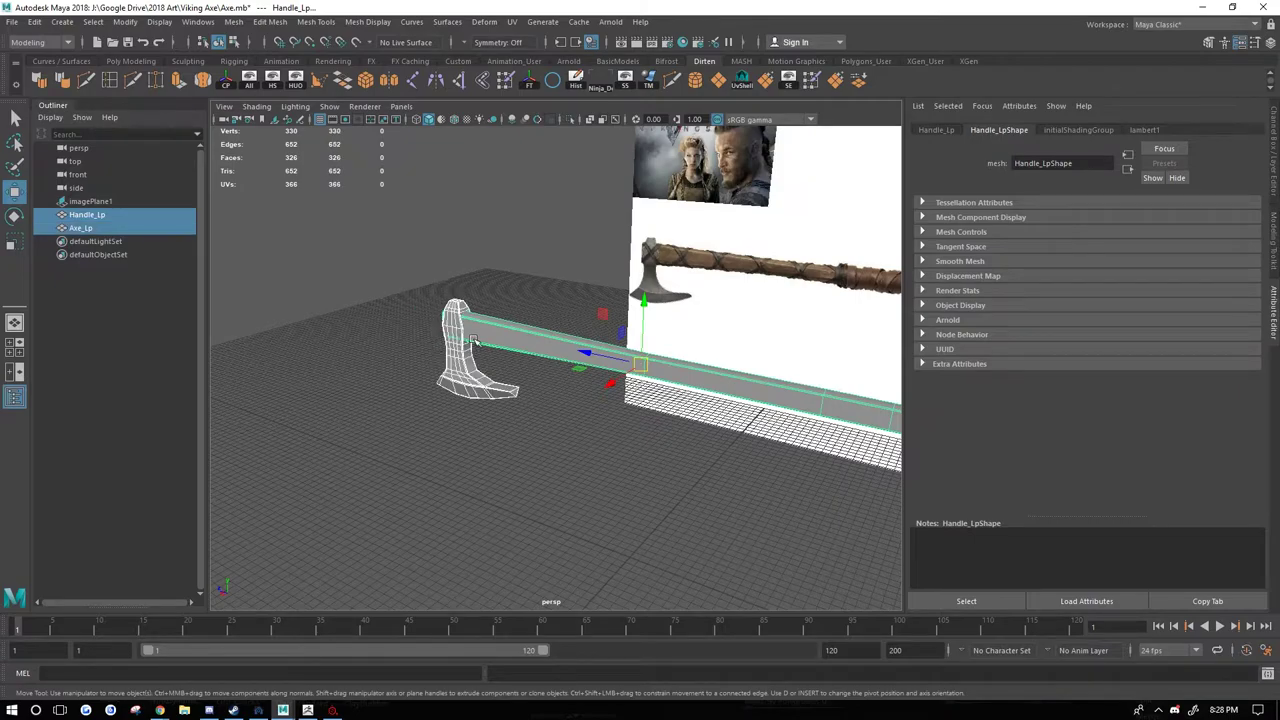
{"action": "left_click", "coordinate": [11, 21]}
{"action": "left_click", "coordinate": [58, 197]}
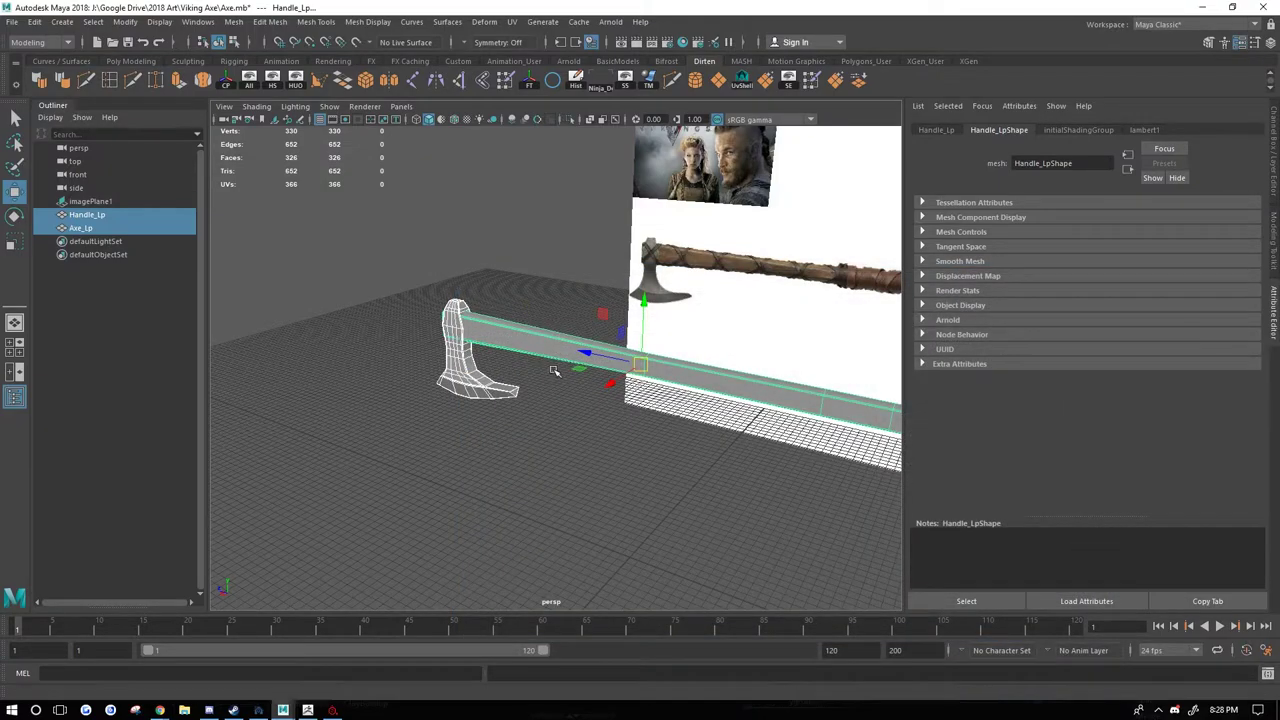
{"action": "middle_click_drag", "start_coordinate": [554, 390], "coordinate": [483, 369], "text": "alt"}
{"action": "left_click_drag", "start_coordinate": [483, 374], "coordinate": [618, 366], "text": "alt"}
{"action": "middle_click_drag", "start_coordinate": [630, 414], "coordinate": [620, 406], "text": "alt"}
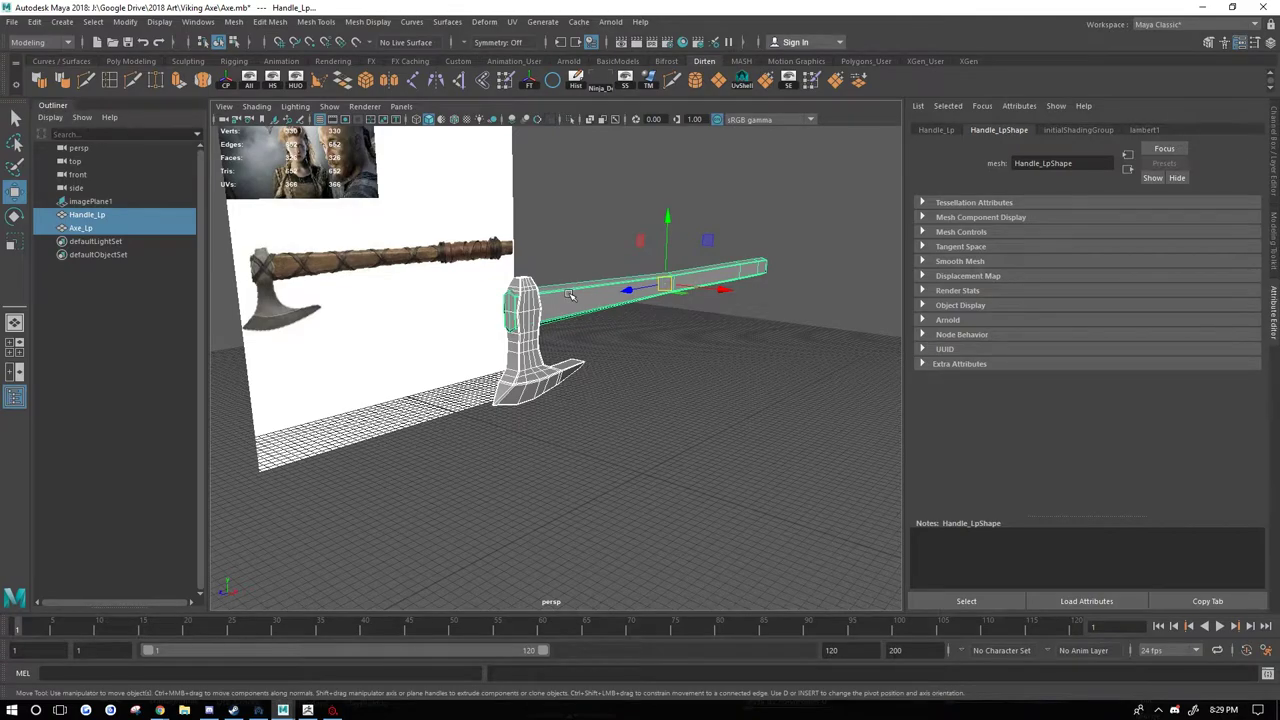
{"action": "left_click_drag", "start_coordinate": [568, 294], "coordinate": [401, 342], "text": "alt"}
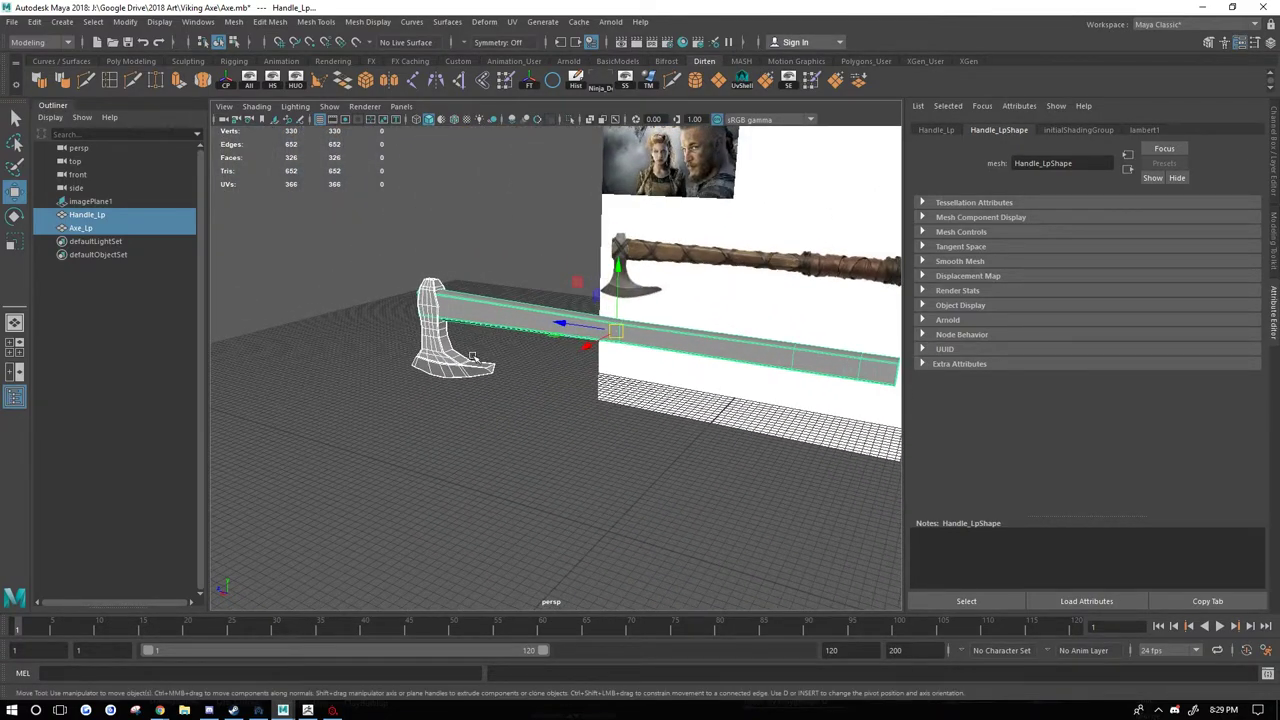
{"action": "middle_click_drag", "start_coordinate": [473, 356], "coordinate": [443, 328], "text": "alt"}
Switch to ZBrush, show all subtools again, and examine the full high-poly axe with its wrappings.
{"action": "left_click", "coordinate": [308, 709]}
{"action": "key", "text": "f"}
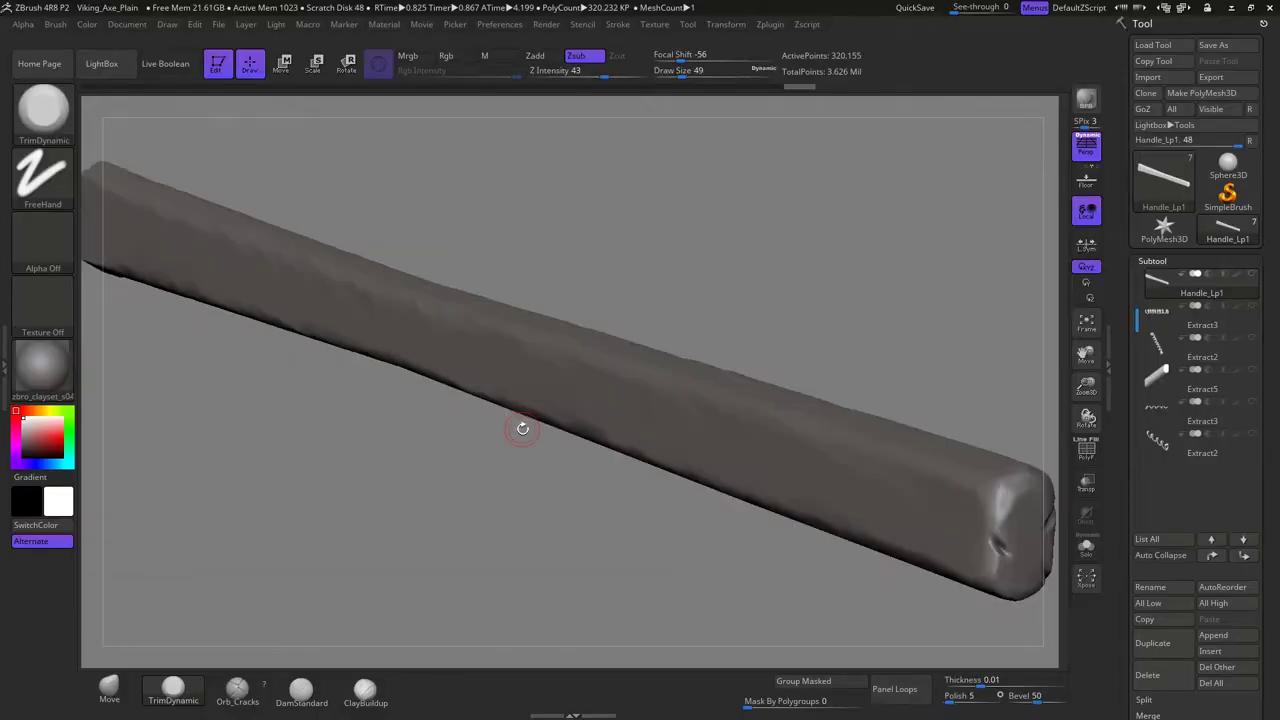
{"action": "mouse_move", "coordinate": [522, 428]}
{"action": "right_mouse_down"}
{"action": "mouse_move", "coordinate": [383, 463]}
{"action": "mouse_move", "coordinate": [598, 506]}
{"action": "mouse_move", "coordinate": [560, 497]}
{"action": "mouse_move", "coordinate": [777, 444]}
{"action": "right_mouse_up"}
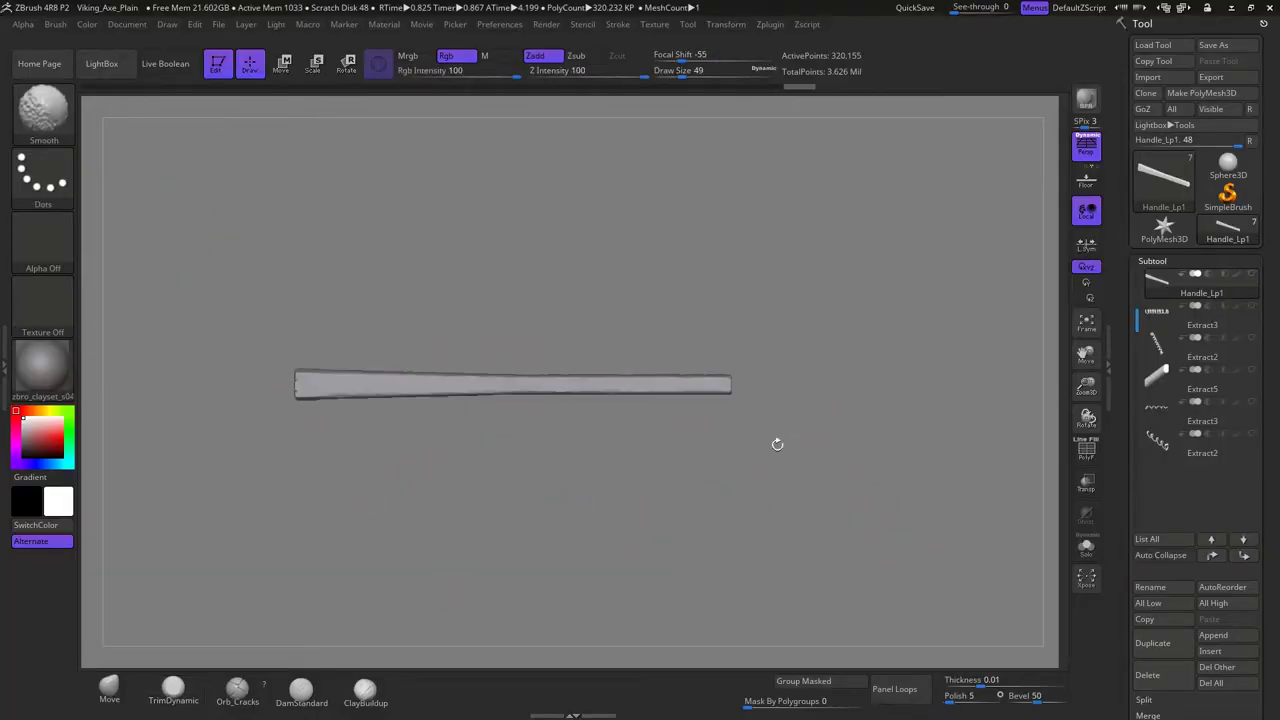
{"action": "left_click", "coordinate": [795, 440], "text": "ctrl+shift"}
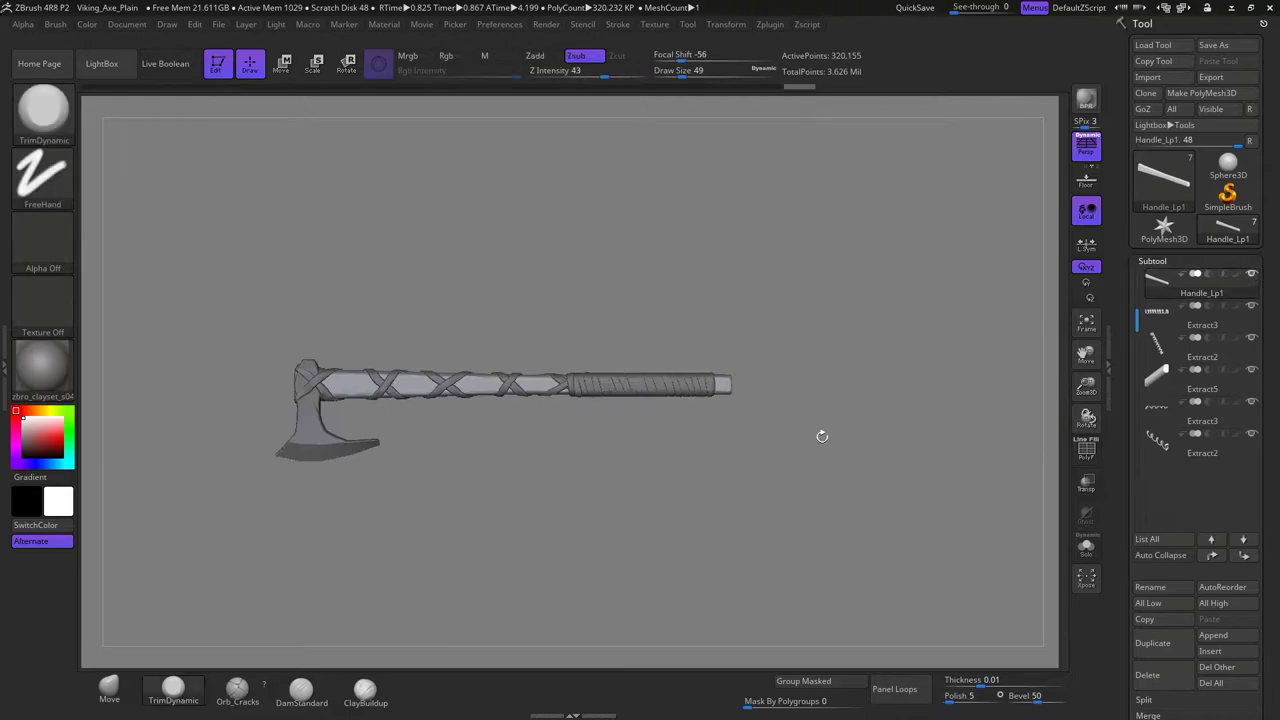
{"action": "left_click_drag", "start_coordinate": [458, 464], "coordinate": [399, 366], "text": "alt"}
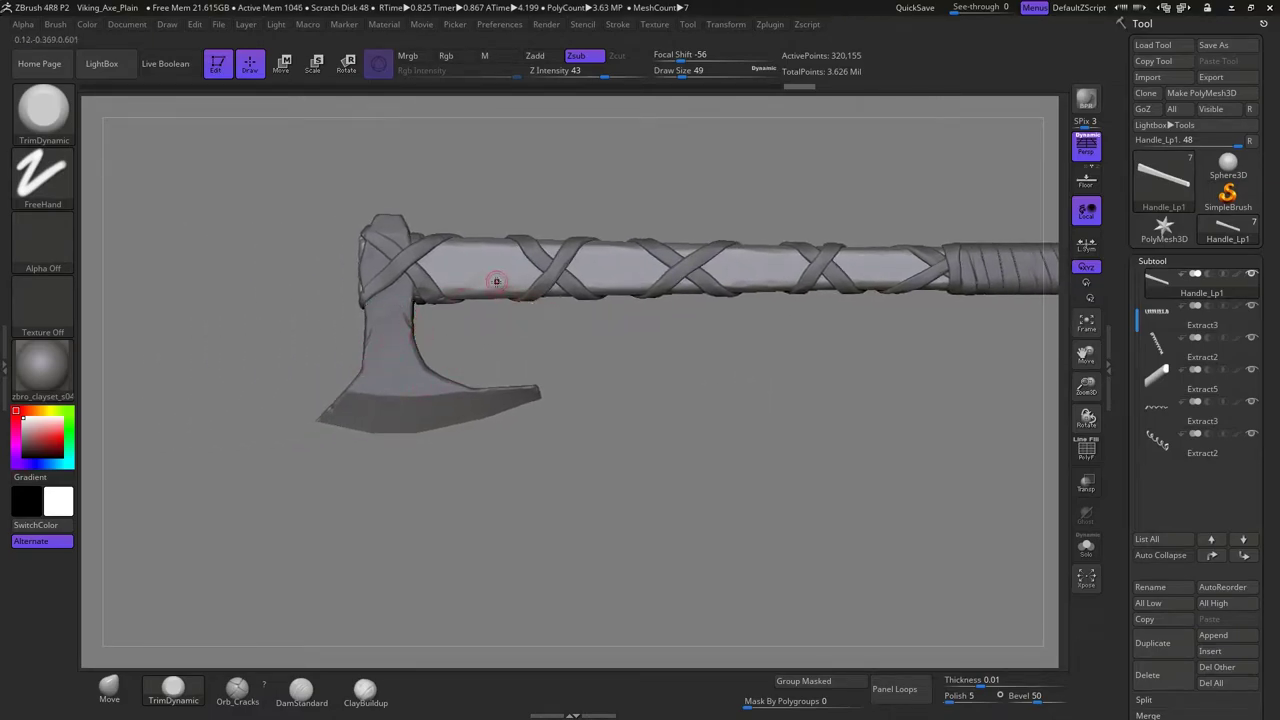
{"action": "left_click_drag", "start_coordinate": [873, 383], "coordinate": [650, 291]}
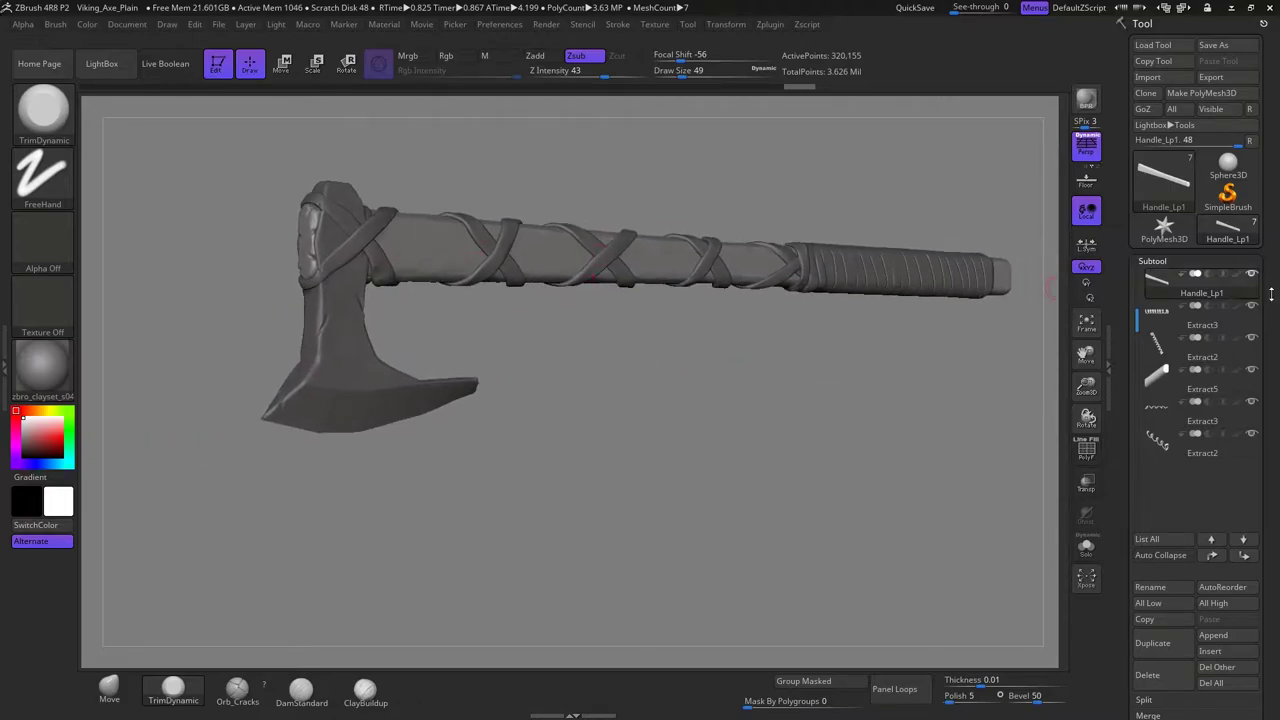
Open the mesh export for the handle subtool and check the OBJ files in the Viking Axe folder.
{"action": "left_click", "coordinate": [1211, 77]}
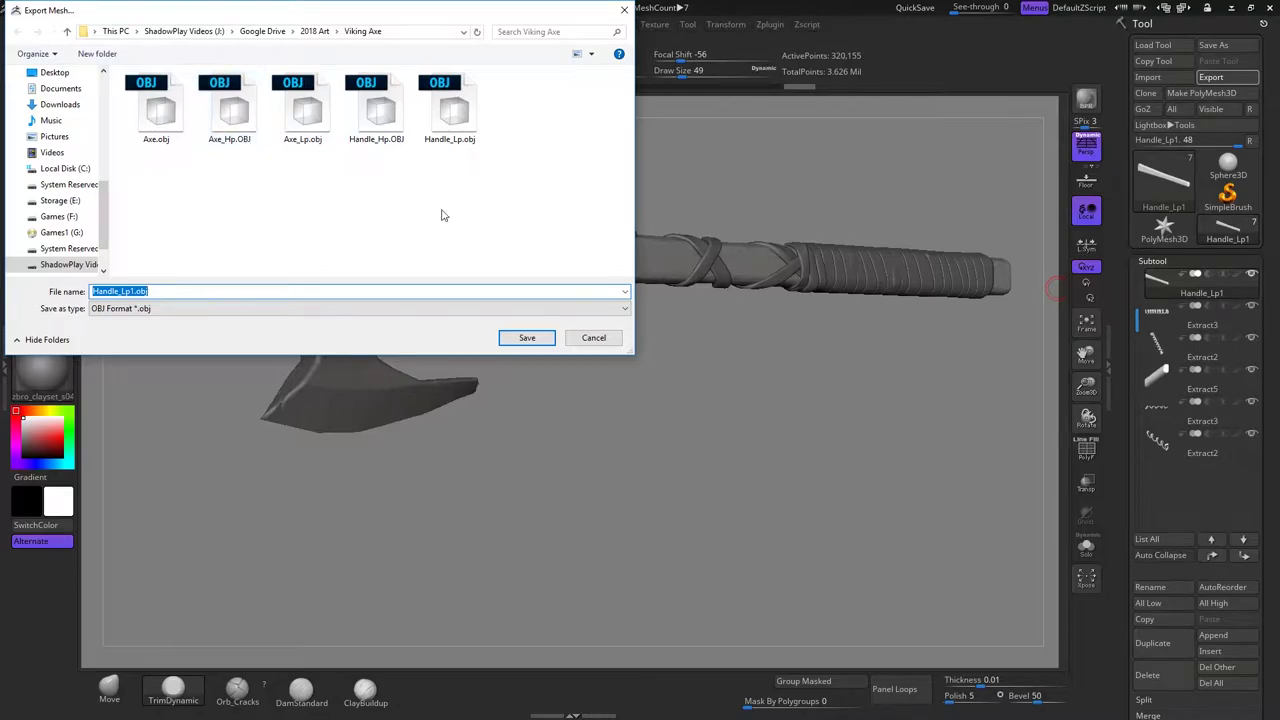
{"action": "key", "text": "Return"}
{"action": "left_click_drag", "start_coordinate": [794, 391], "coordinate": [700, 400]}
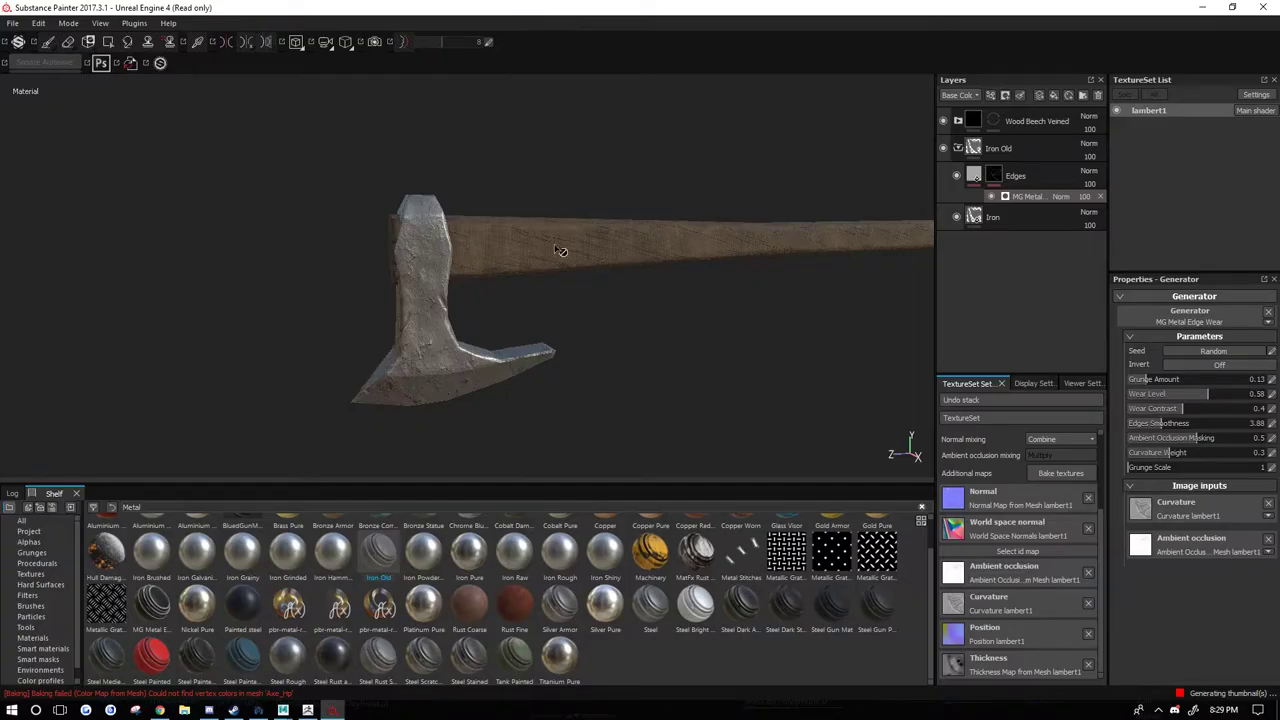
Switch back to Substance Painter and examine the textured axe from both sides.
{"action": "left_click_drag", "start_coordinate": [560, 250], "coordinate": [773, 322], "text": "alt"}
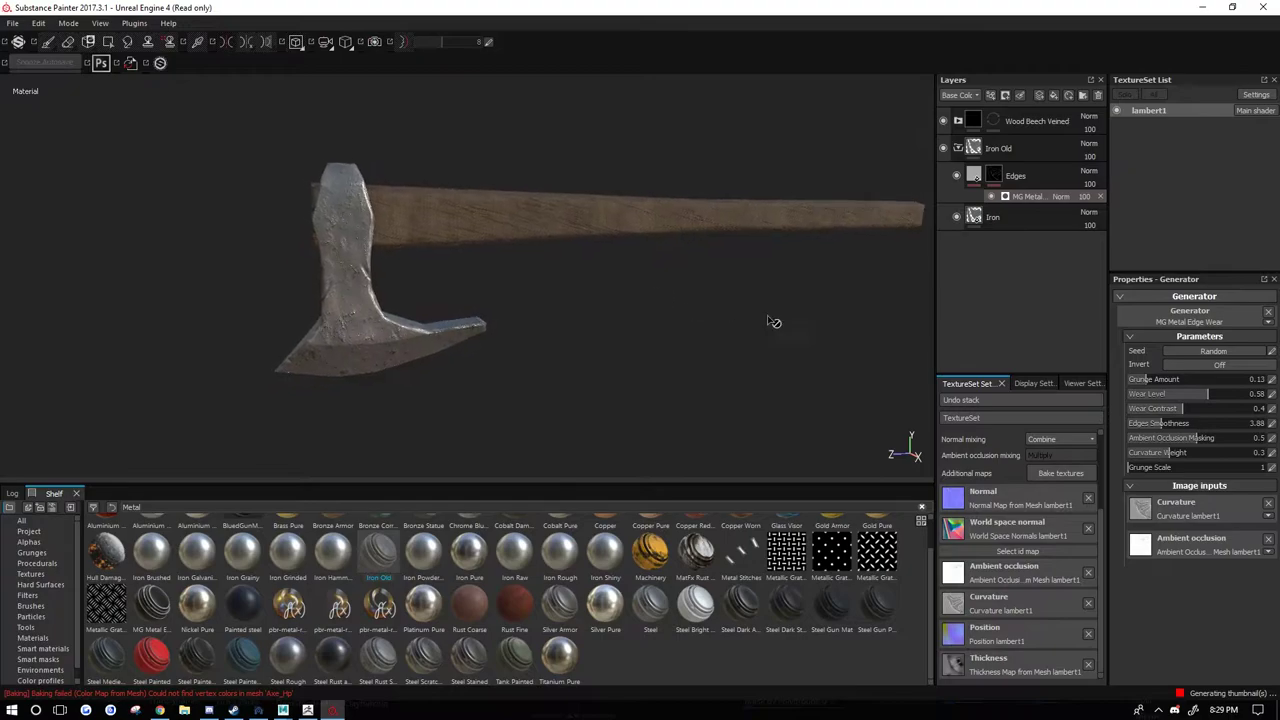
{"action": "mouse_move", "coordinate": [475, 289]}
{"action": "left_mouse_down", "text": "alt"}
{"action": "mouse_move", "coordinate": [594, 302]}
{"action": "mouse_move", "coordinate": [591, 289]}
{"action": "mouse_move", "coordinate": [836, 346]}
{"action": "left_mouse_up", "text": "alt"}
{"action": "left_click_drag", "start_coordinate": [688, 285], "coordinate": [467, 342], "text": "alt"}
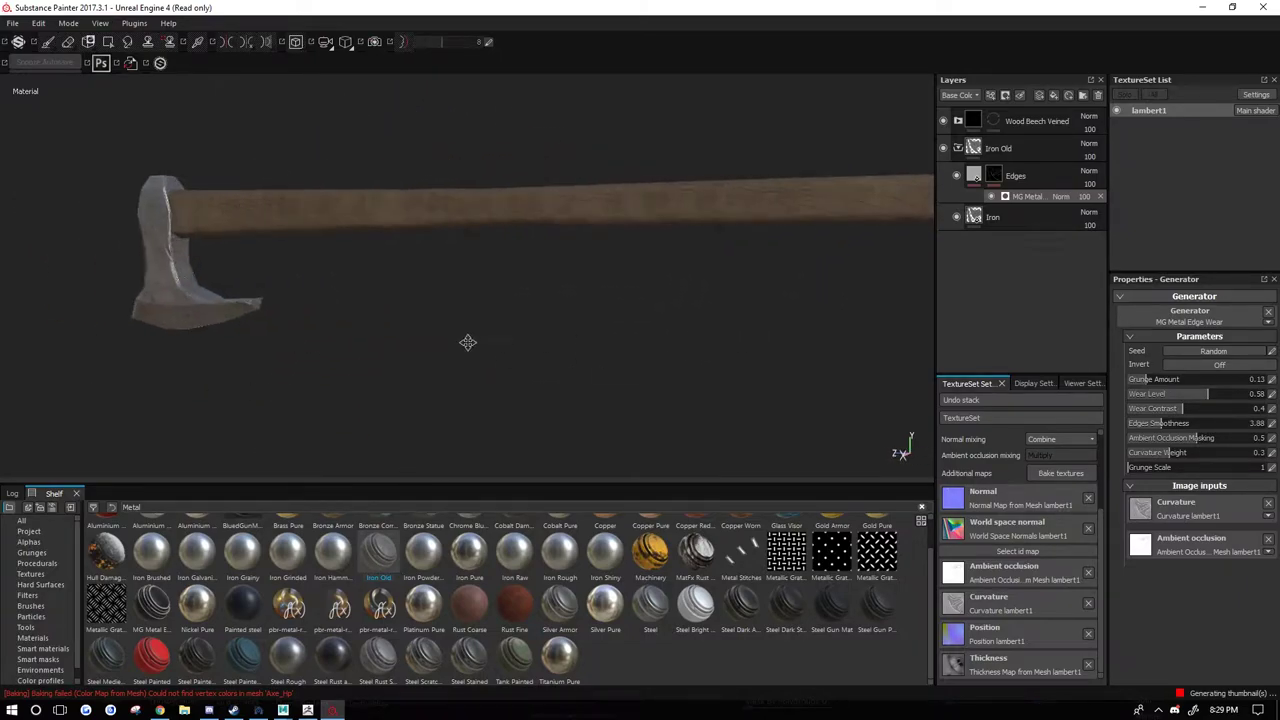
Switch to ZBrush and examine the tool's export settings, including its scale and X, Y and Z offsets.
{"action": "left_click", "coordinate": [307, 710]}
{"action": "left_click_drag", "start_coordinate": [1125, 308], "coordinate": [1125, 114]}
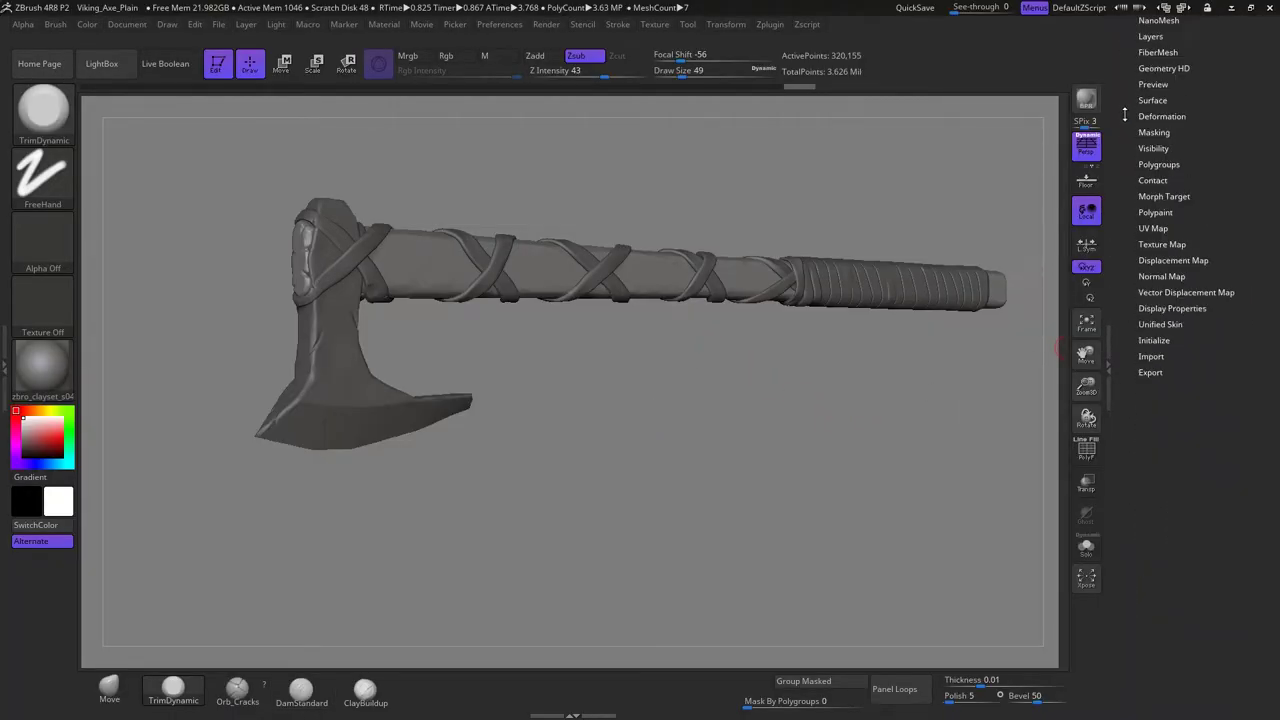
{"action": "left_click", "coordinate": [1145, 374]}
{"action": "left_click_drag", "start_coordinate": [1137, 261], "coordinate": [1128, 408]}
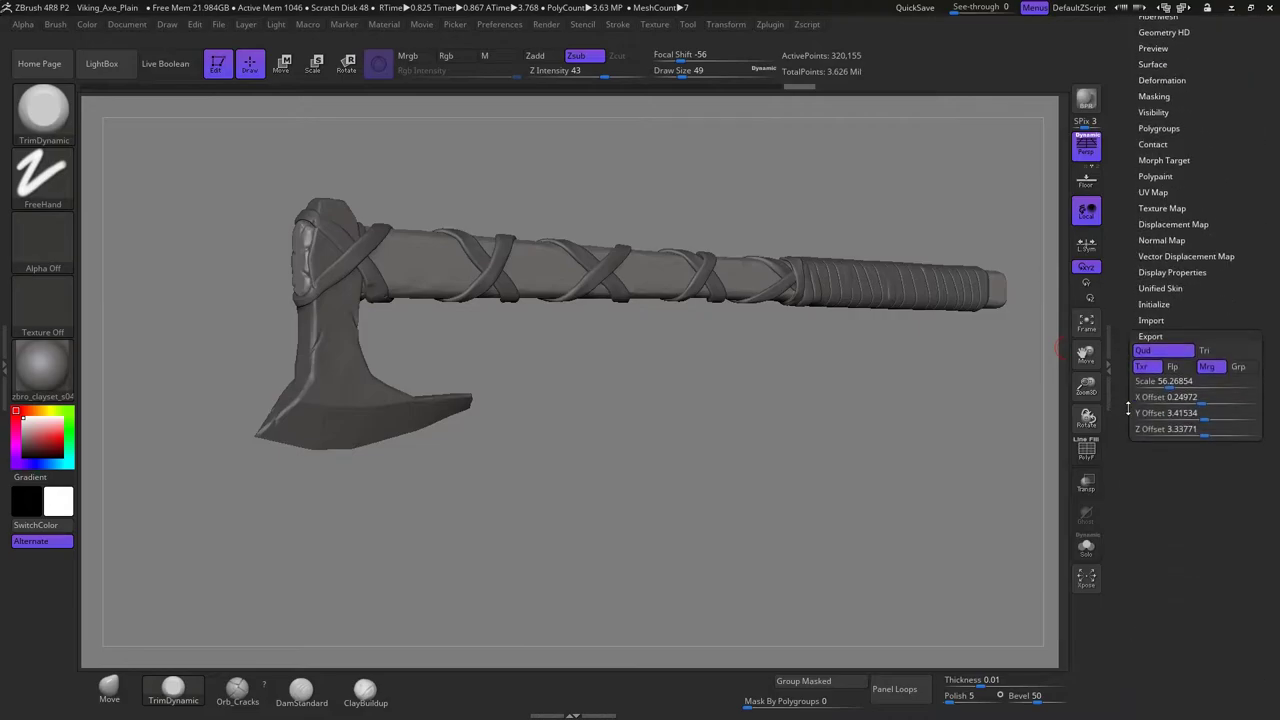
{"action": "left_click_drag", "start_coordinate": [773, 366], "coordinate": [684, 384]}
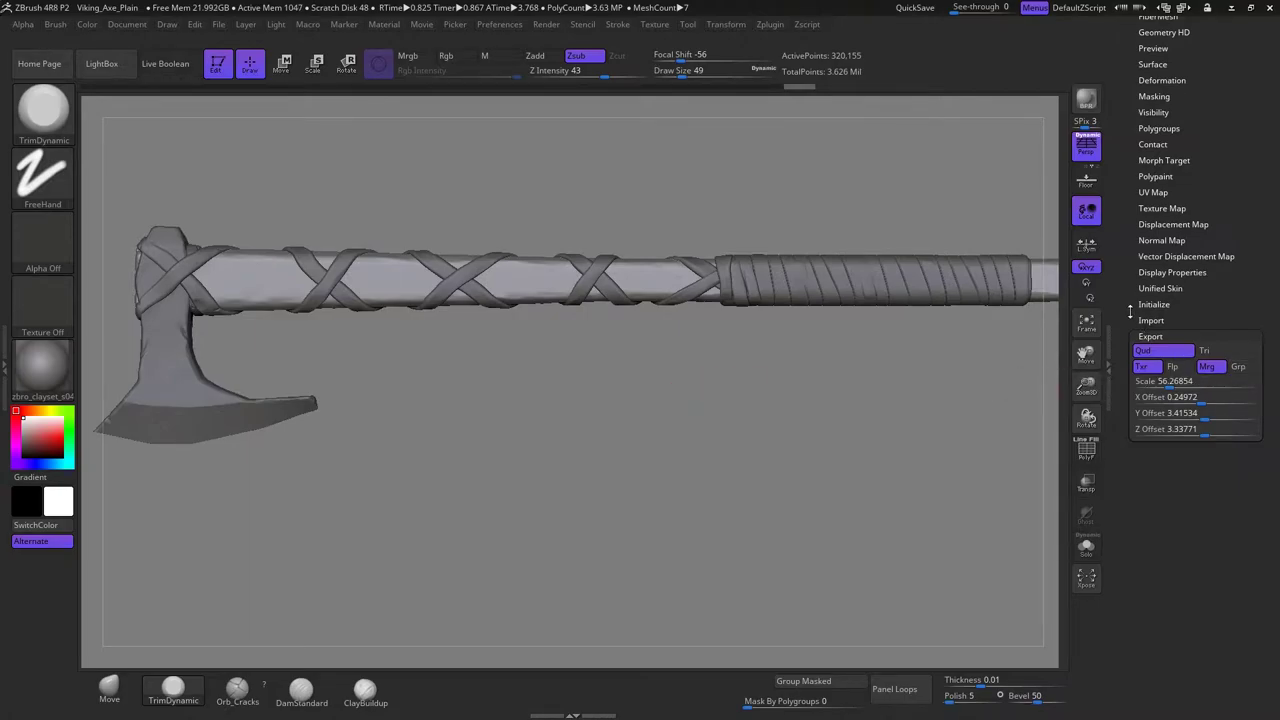
{"action": "mouse_move", "coordinate": [1126, 304]}
{"action": "left_mouse_down"}
{"action": "mouse_move", "coordinate": [1122, 468]}
{"action": "mouse_move", "coordinate": [1121, 326]}
{"action": "left_mouse_up"}
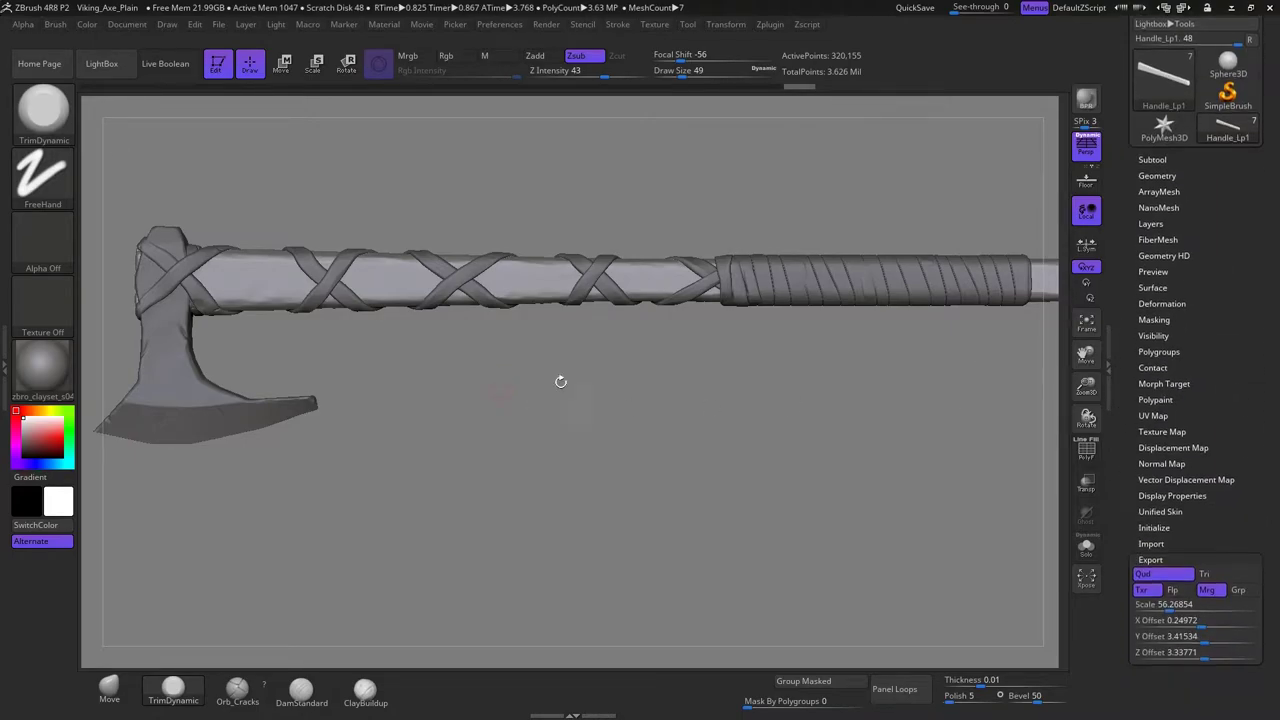
{"action": "left_click_drag", "start_coordinate": [1131, 300], "coordinate": [1151, 400]}
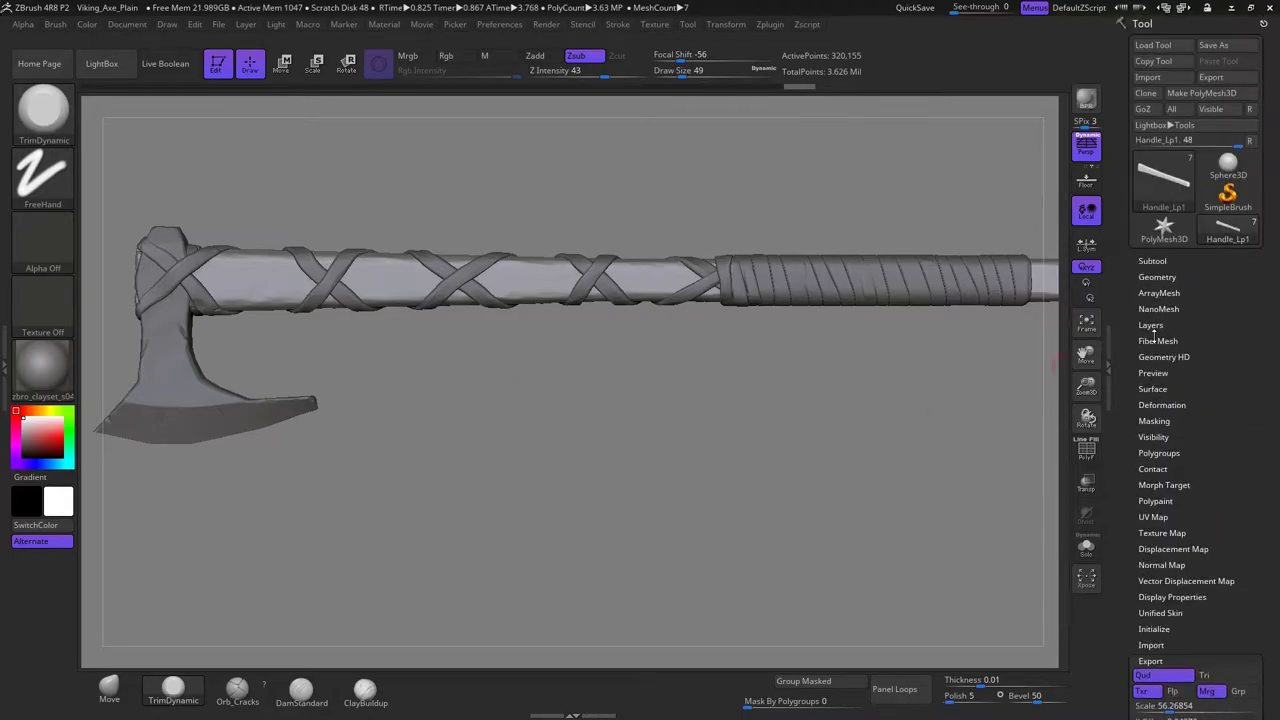
{"action": "left_click_drag", "start_coordinate": [625, 400], "coordinate": [604, 405]}
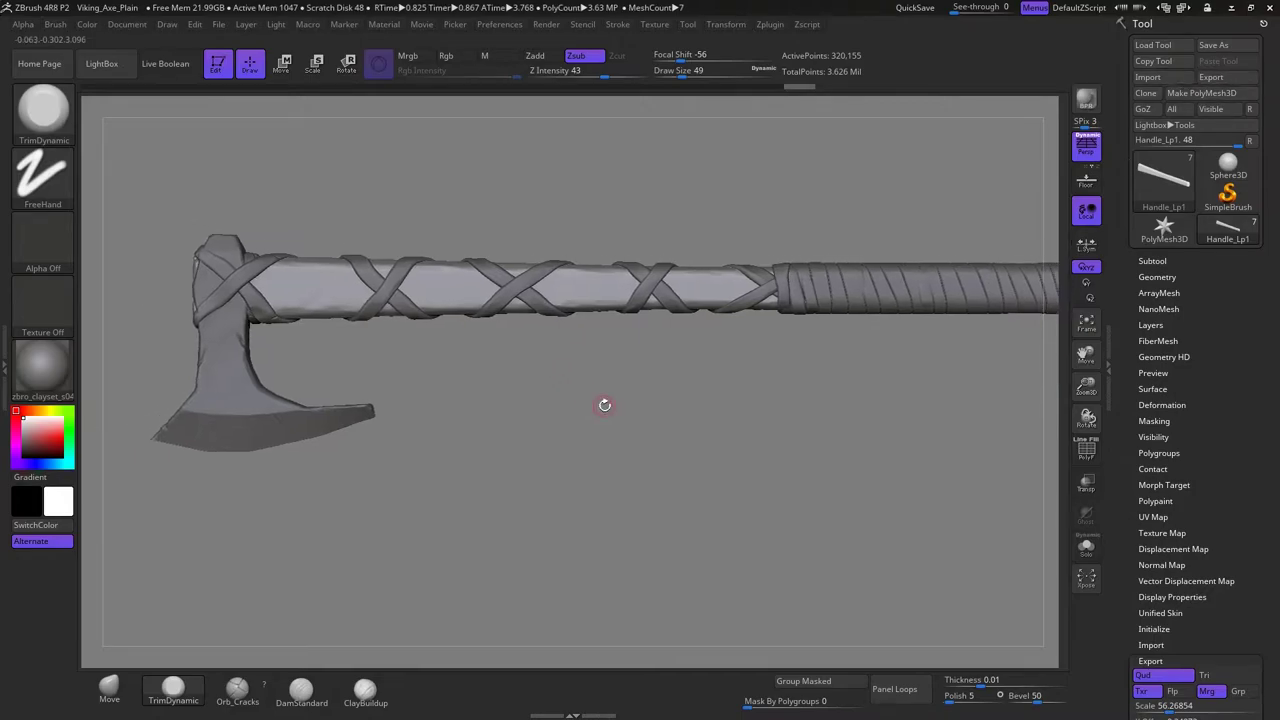
Switch to Substance Painter, open the texture baking settings, and browse the high definition mesh files in the Viking Axe folder.
{"action": "key", "text": "super"}
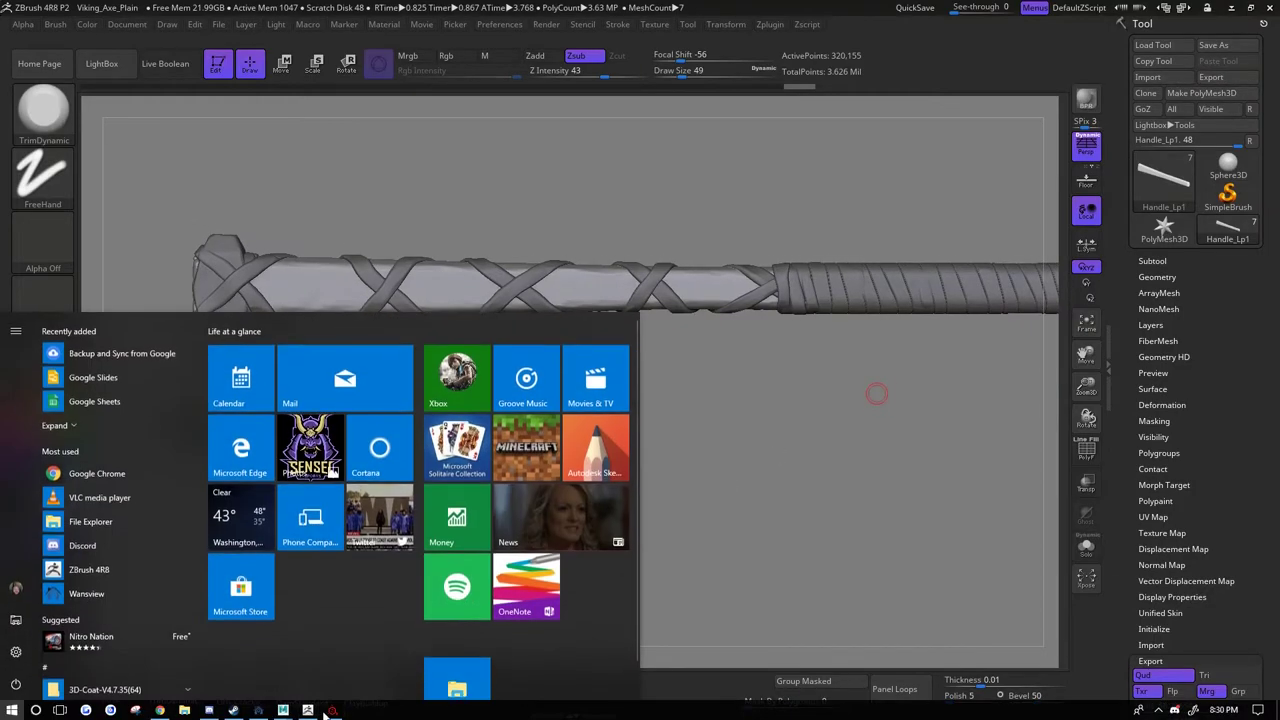
{"action": "left_click", "coordinate": [330, 710]}
{"action": "middle_click_drag", "start_coordinate": [357, 353], "coordinate": [466, 363], "text": "alt"}
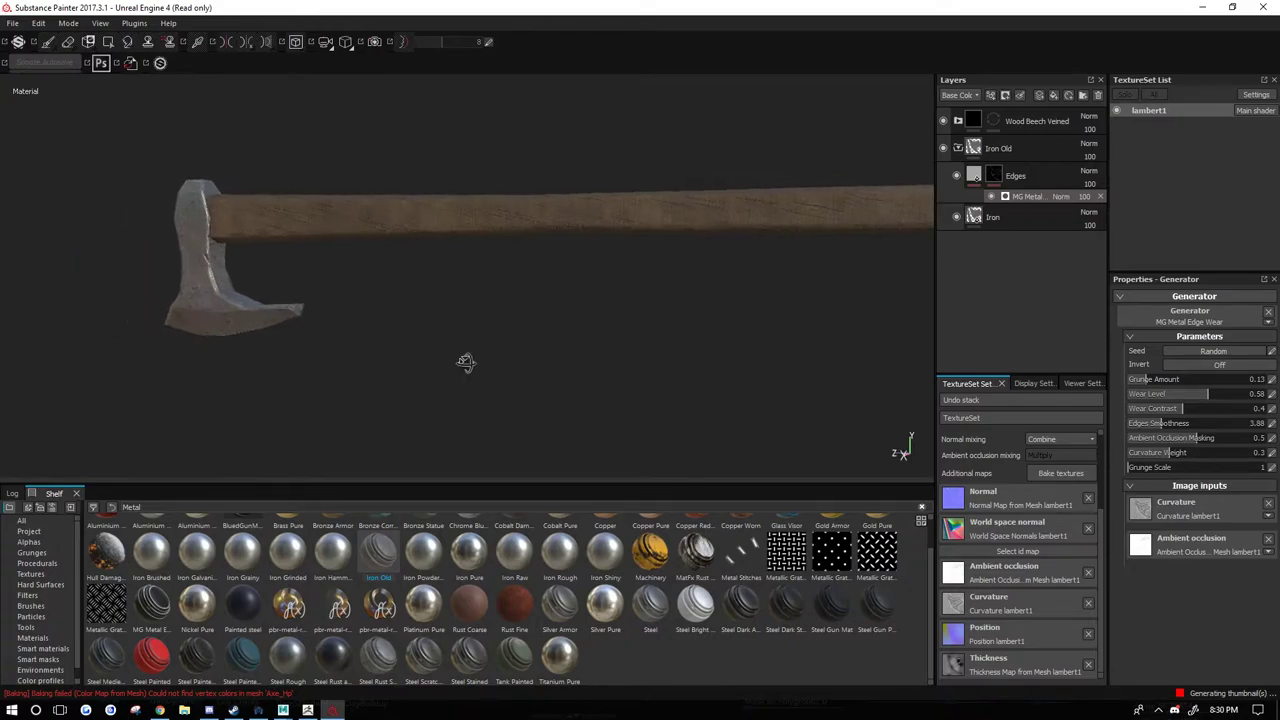
{"action": "left_click_drag", "start_coordinate": [466, 363], "coordinate": [797, 466], "text": "alt"}
{"action": "left_click", "coordinate": [1075, 474]}
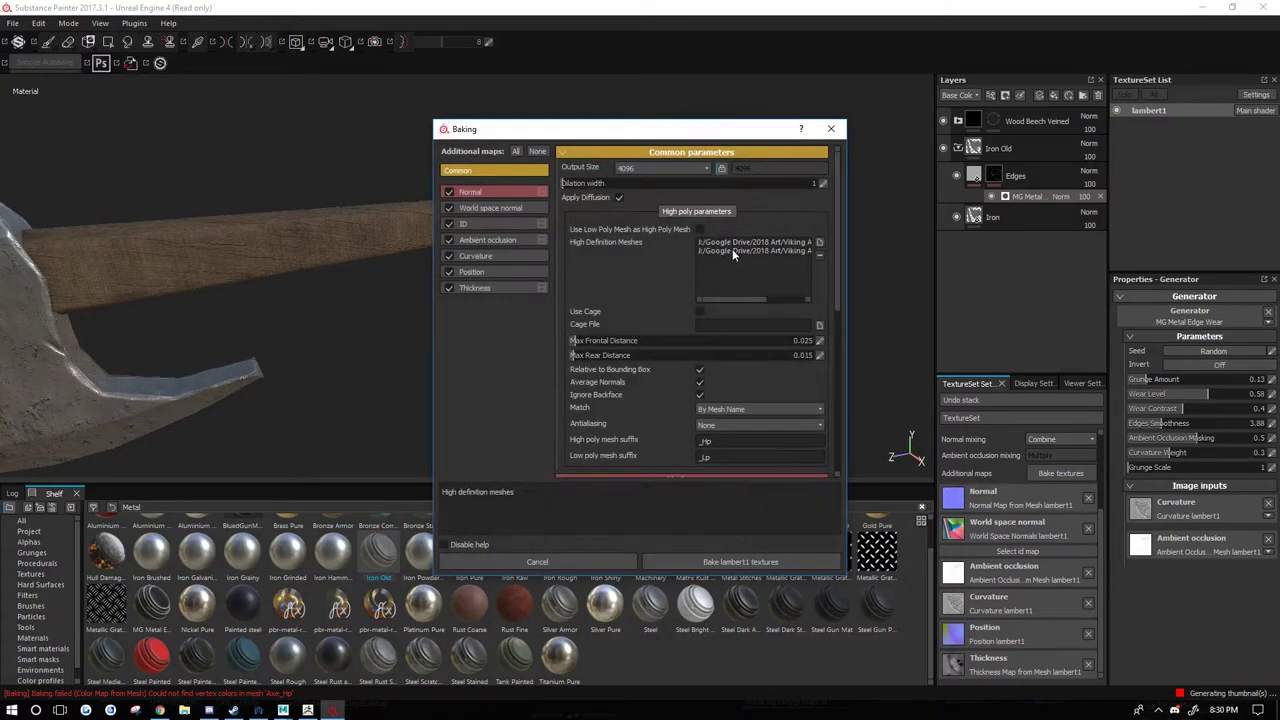
{"action": "left_click", "coordinate": [820, 243]}
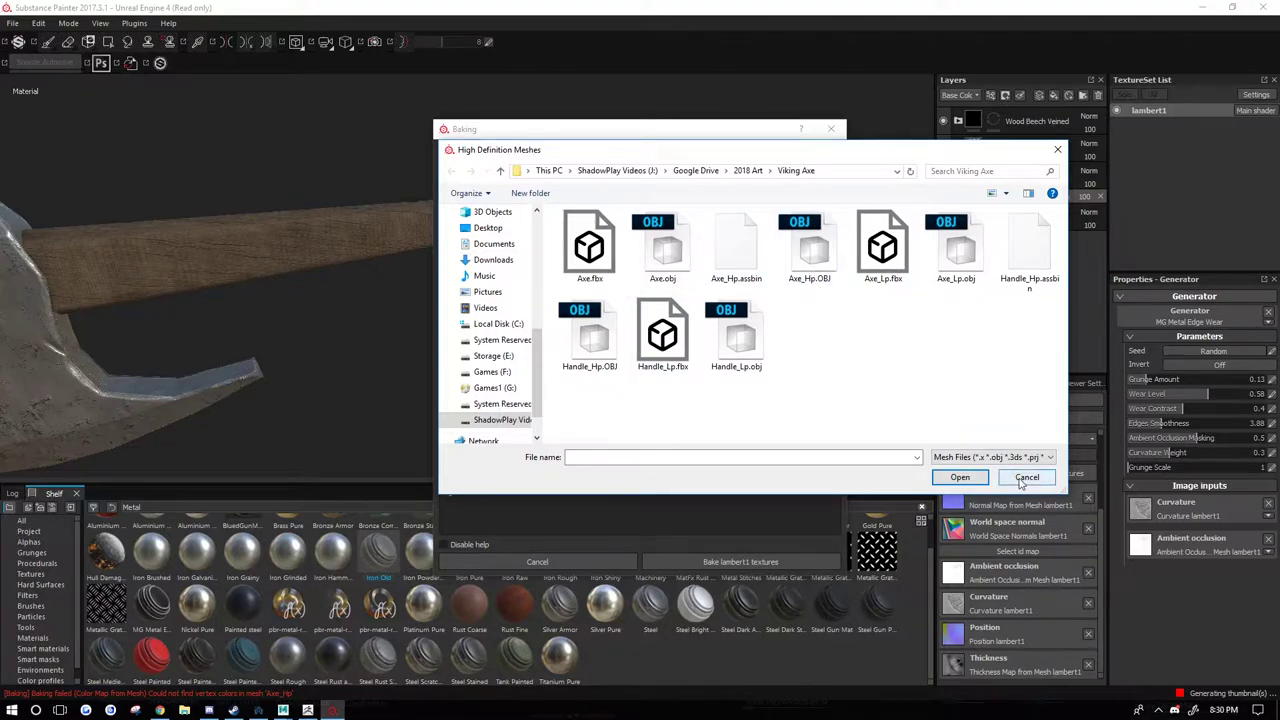
Switch to Maya, check the names of the low-poly handle and axe head objects, and return to Substance Painter.
{"action": "left_click", "coordinate": [284, 709]}
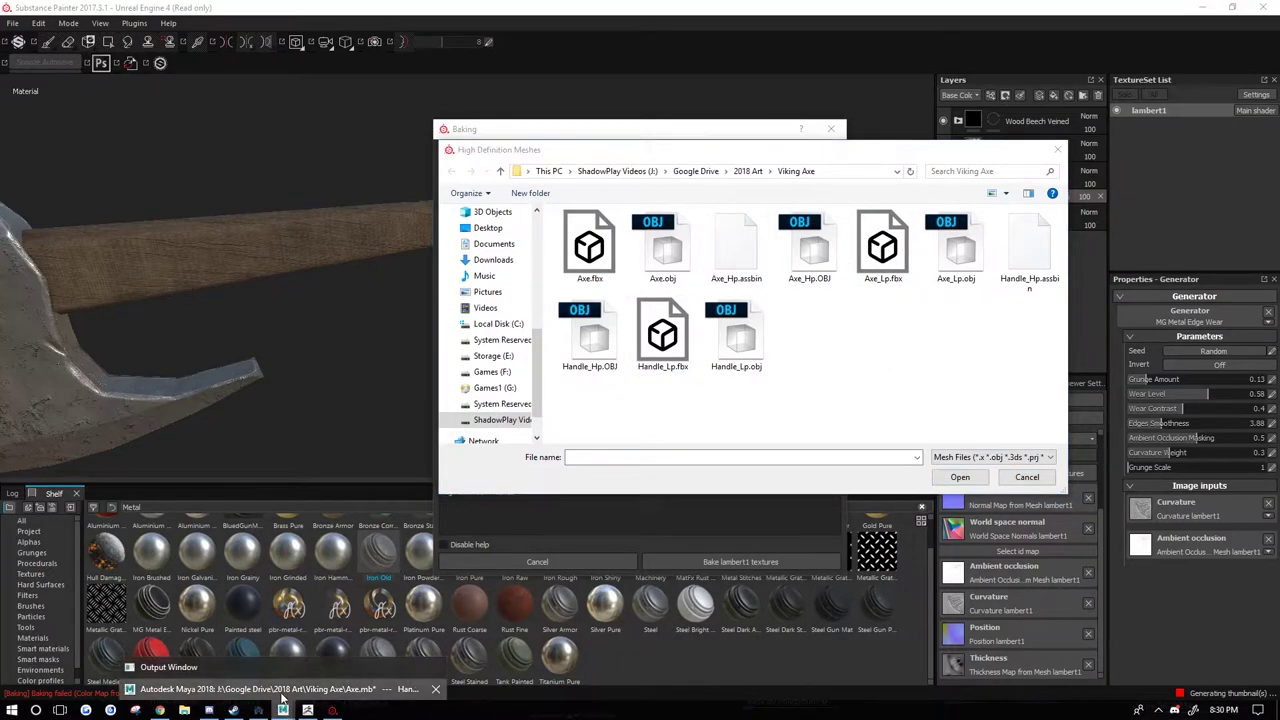
{"action": "left_click", "coordinate": [284, 689]}
{"action": "left_click", "coordinate": [108, 227]}
{"action": "left_click", "coordinate": [108, 216]}
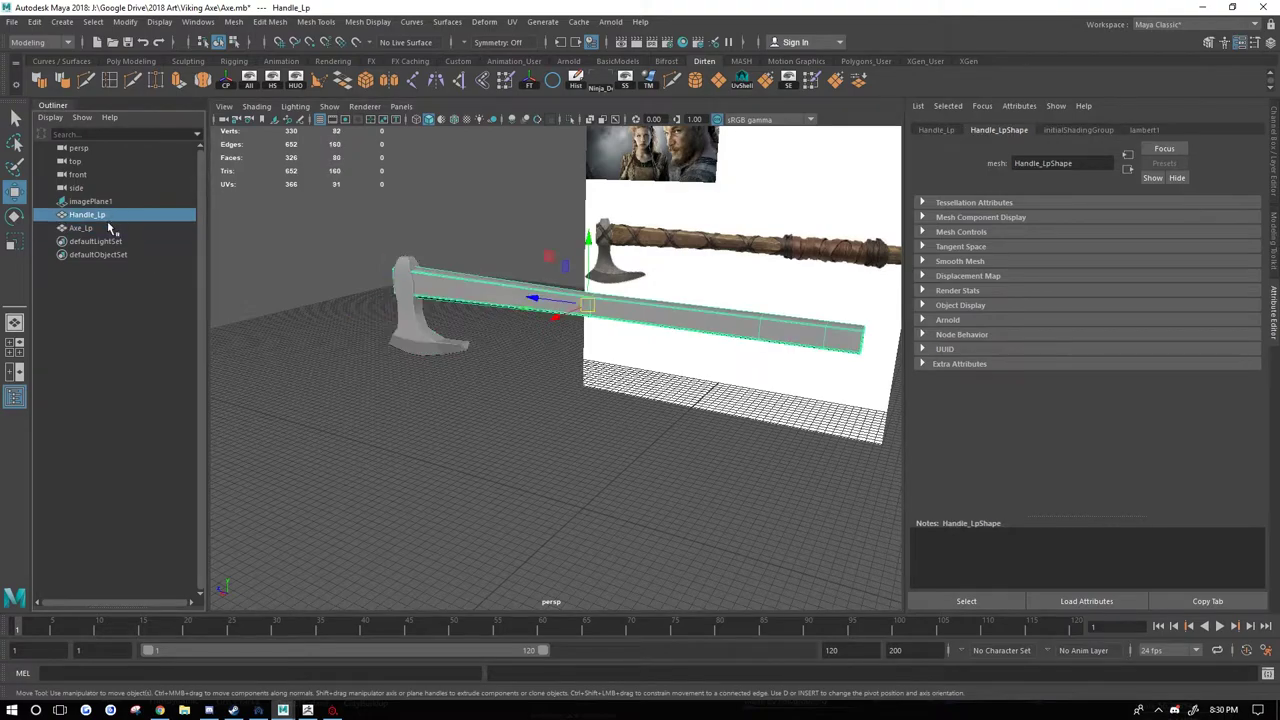
{"action": "left_click", "coordinate": [1201, 7]}
Cancel the mesh file selection, review the Match By Mesh Name and cage options, and close the baking settings.
{"action": "left_click", "coordinate": [1006, 474]}
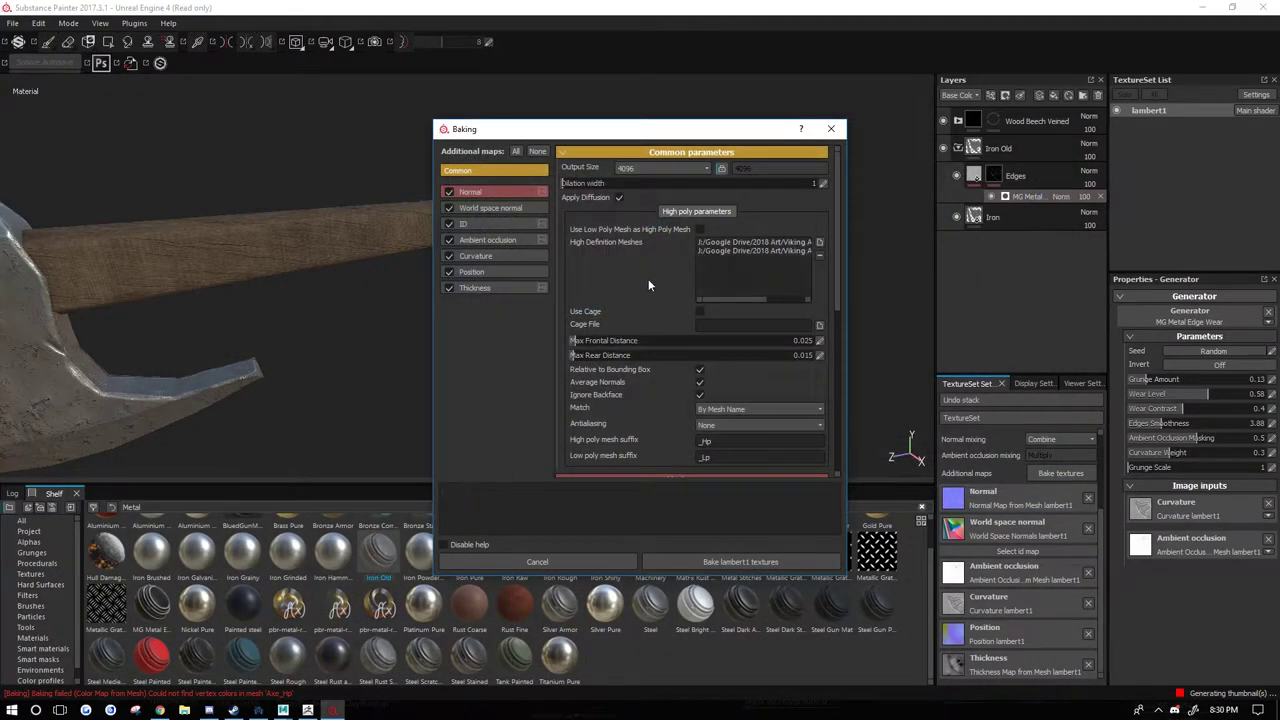
{"action": "left_click", "coordinate": [745, 410]}
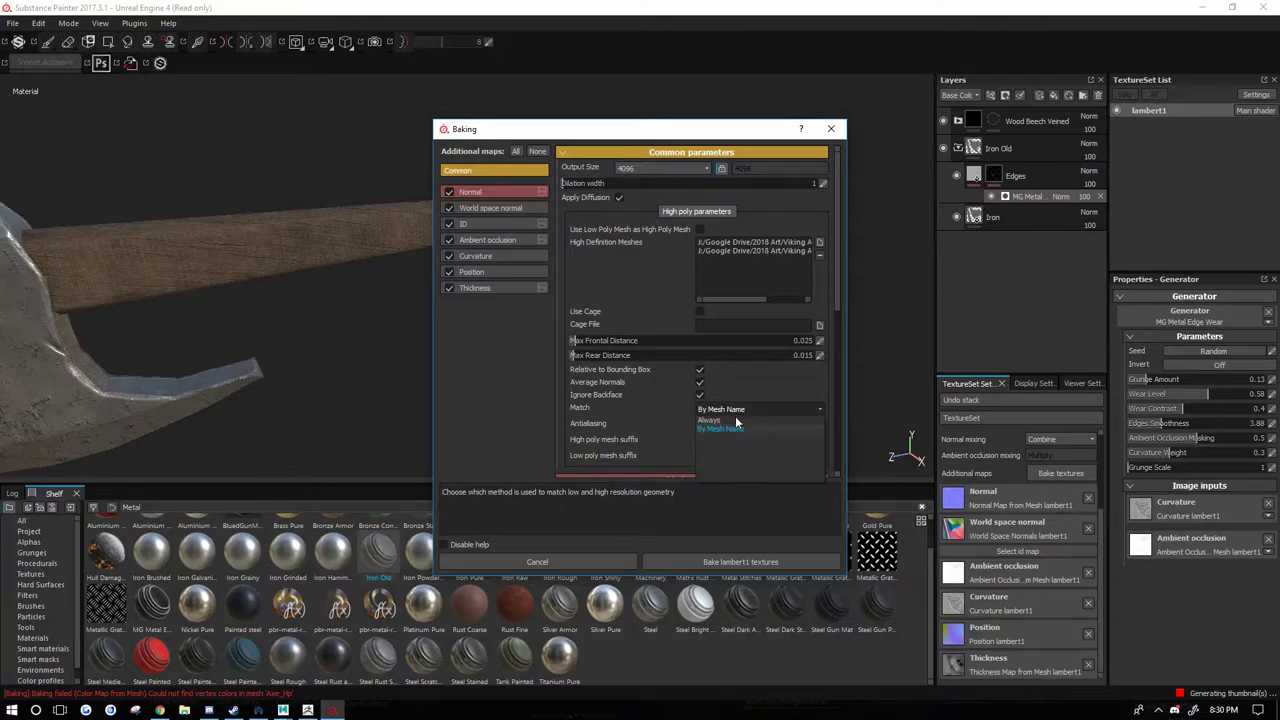
{"action": "left_click", "coordinate": [735, 429]}
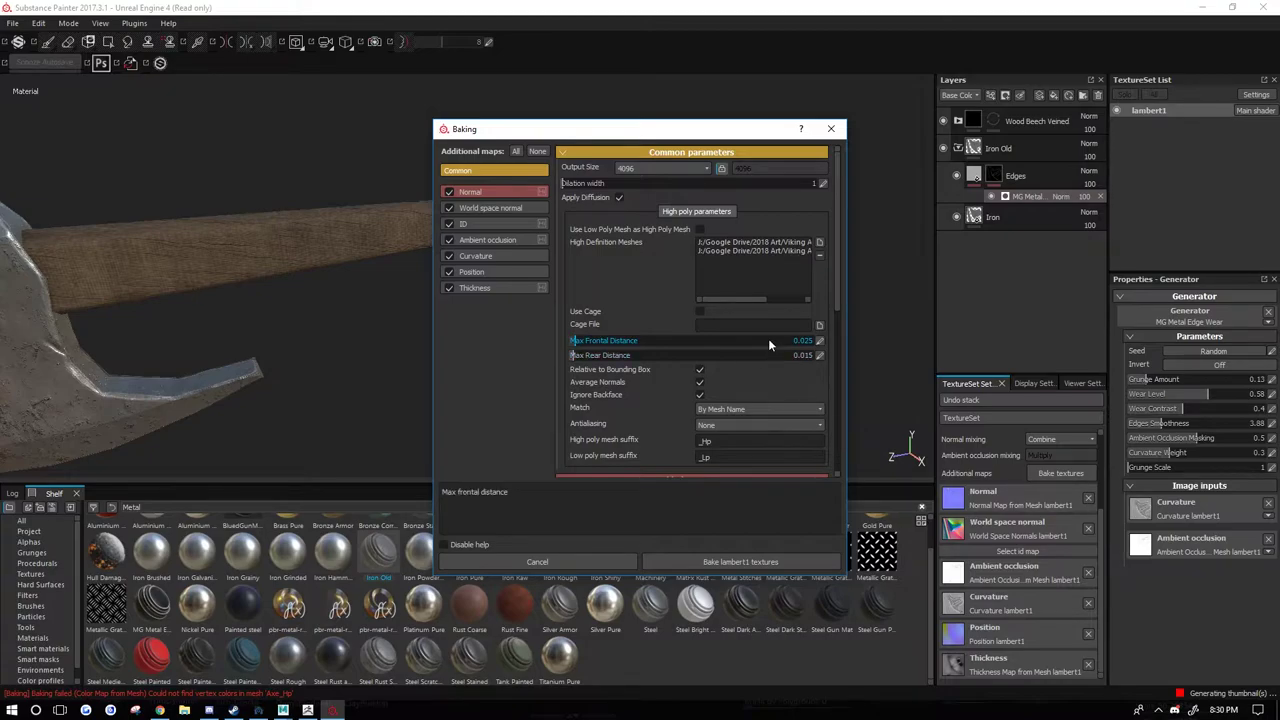
{"action": "left_click", "coordinate": [699, 312]}
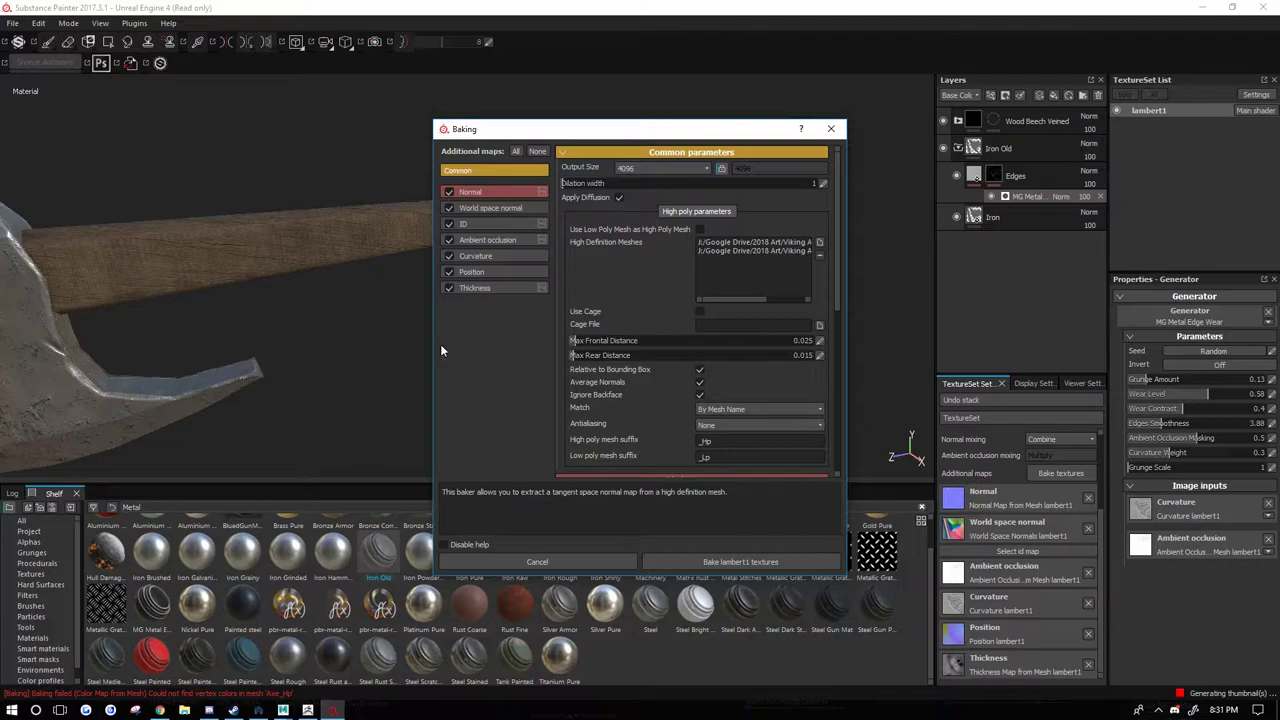
{"action": "left_click", "coordinate": [831, 129]}
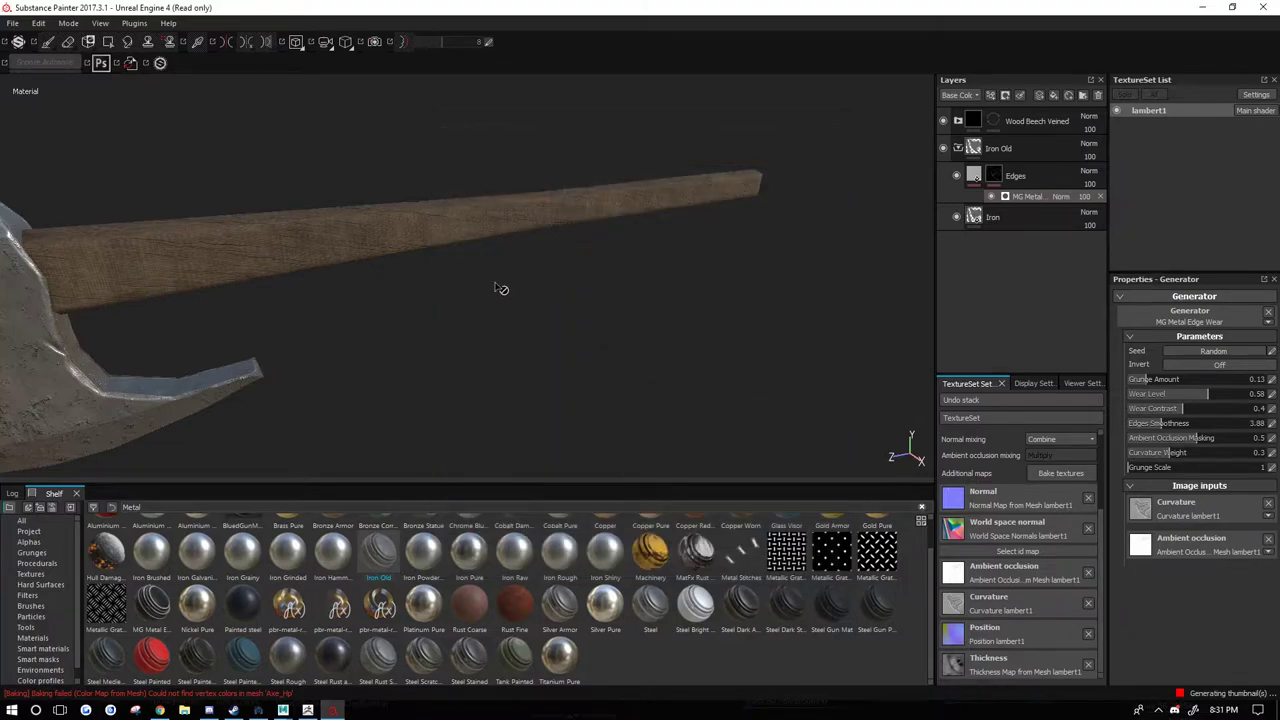
Examine the top of the textured axe head, switch to Maya, and frame the low-poly axe head mesh.
{"action": "left_click_drag", "start_coordinate": [500, 286], "coordinate": [590, 237], "text": "alt"}
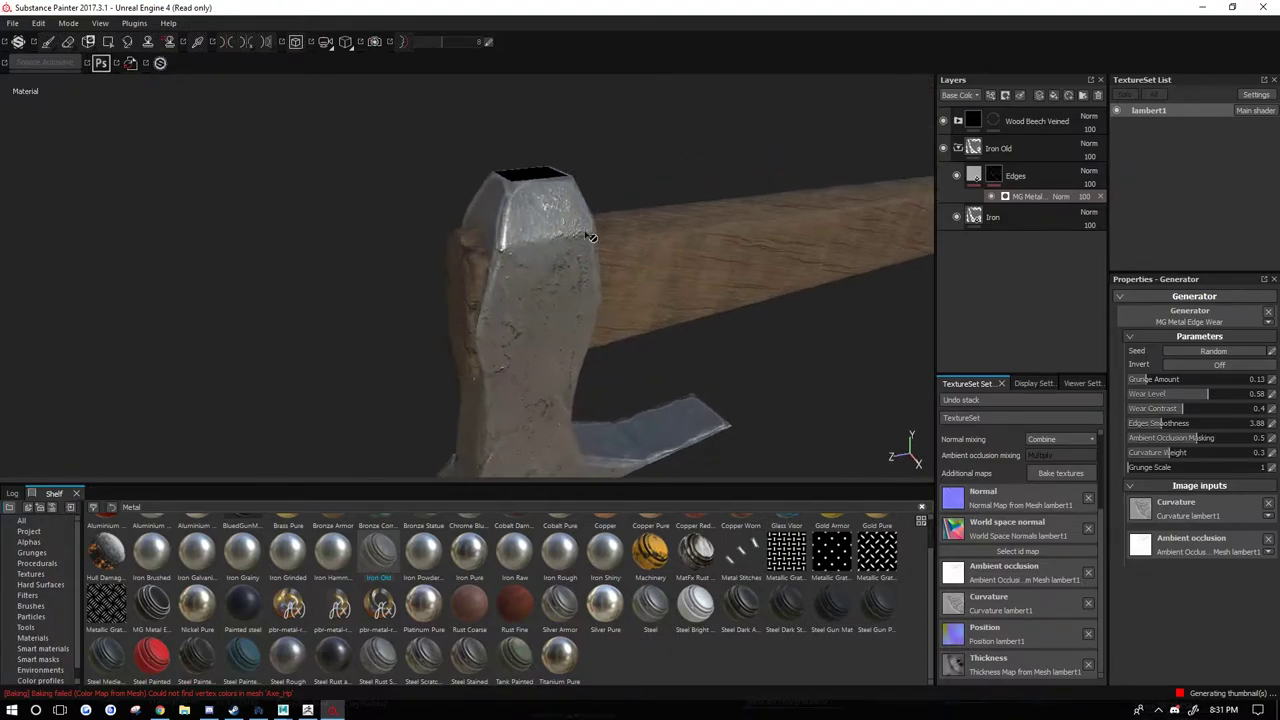
{"action": "left_click", "coordinate": [283, 710]}
{"action": "left_click", "coordinate": [291, 689]}
{"action": "middle_click_drag", "start_coordinate": [449, 346], "coordinate": [530, 425], "text": "alt"}
{"action": "left_click_drag", "start_coordinate": [530, 425], "coordinate": [550, 445], "text": "alt"}
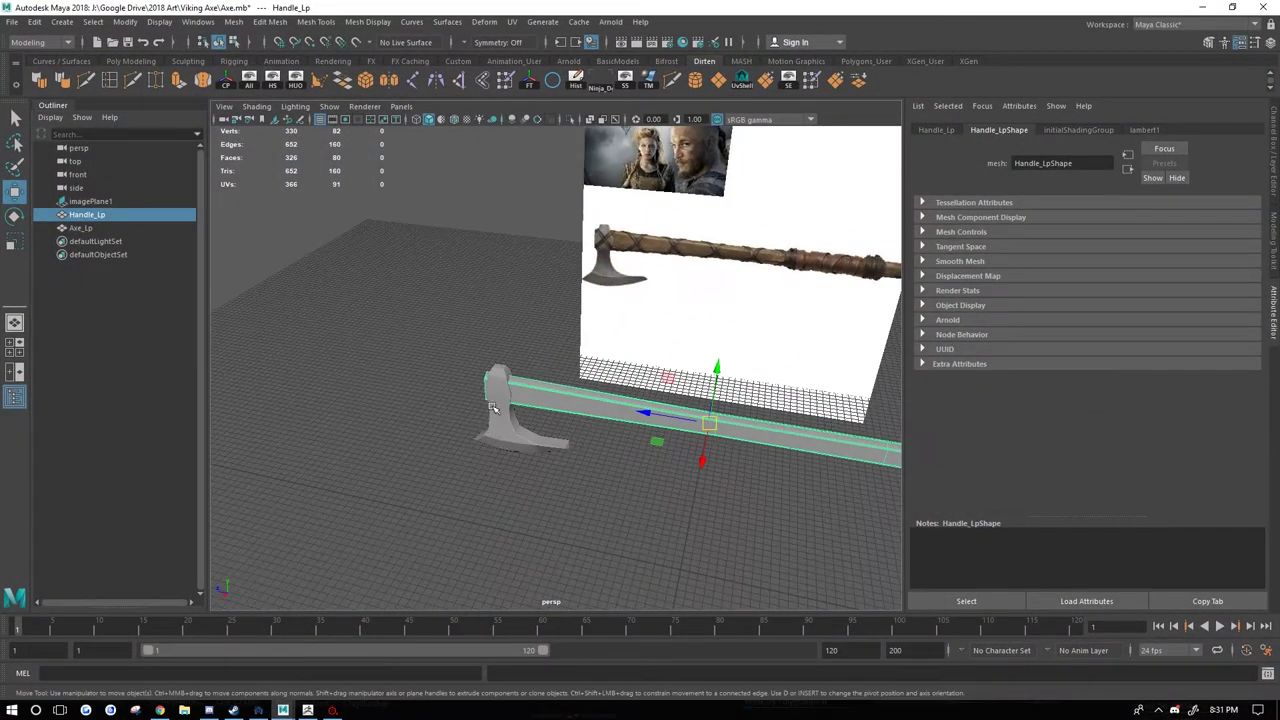
{"action": "left_click", "coordinate": [505, 420]}
{"action": "key", "text": "f"}
{"action": "left_click_drag", "start_coordinate": [433, 395], "coordinate": [510, 470], "text": "alt"}
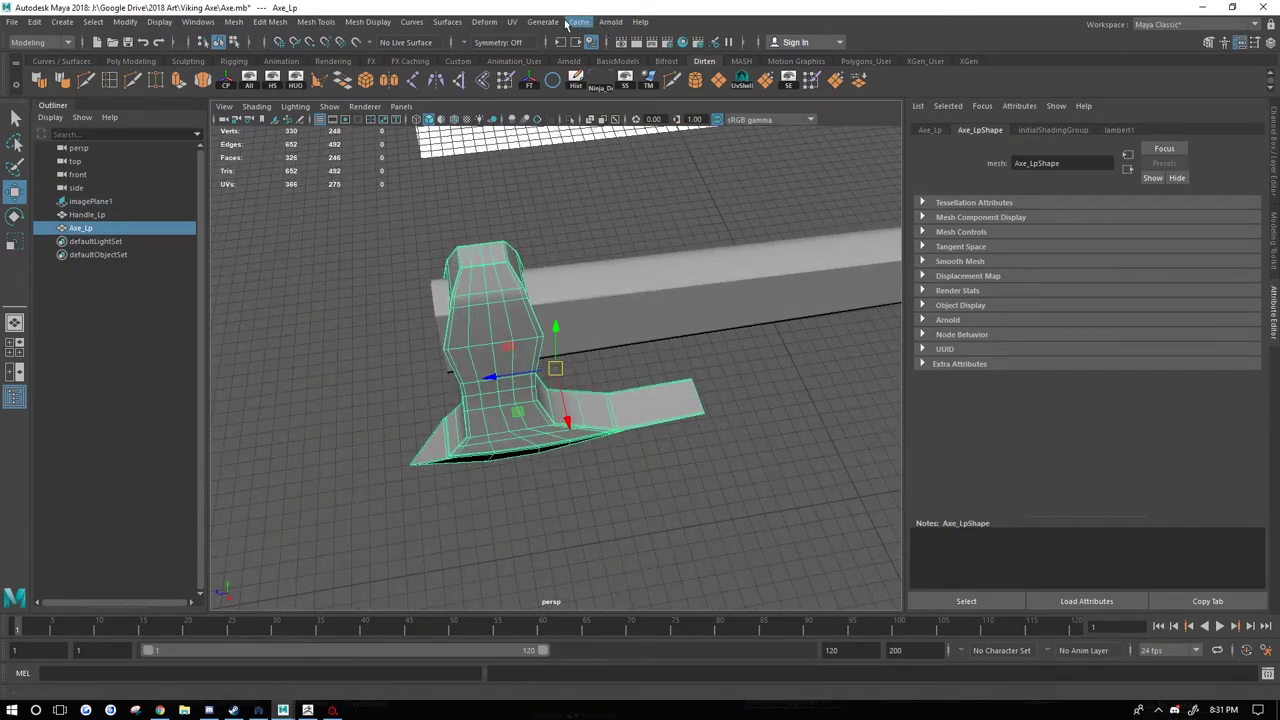
Open the UV Editor for Axe_Lp, locate the face near the top of the head in the UV layout, and close the editor.
{"action": "left_click", "coordinate": [512, 21]}
{"action": "left_click", "coordinate": [540, 47]}
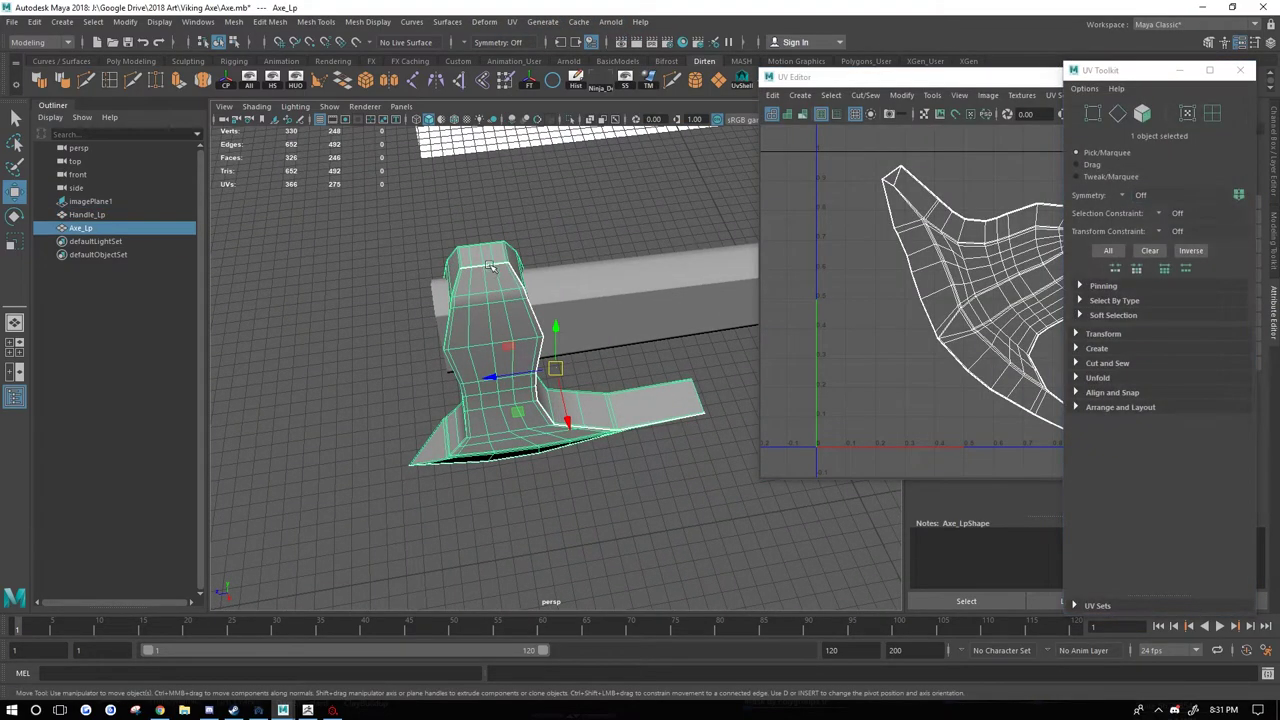
{"action": "middle_click_drag", "start_coordinate": [995, 223], "coordinate": [867, 245], "text": "alt"}
{"action": "right_click_drag", "start_coordinate": [479, 281], "coordinate": [479, 330]}
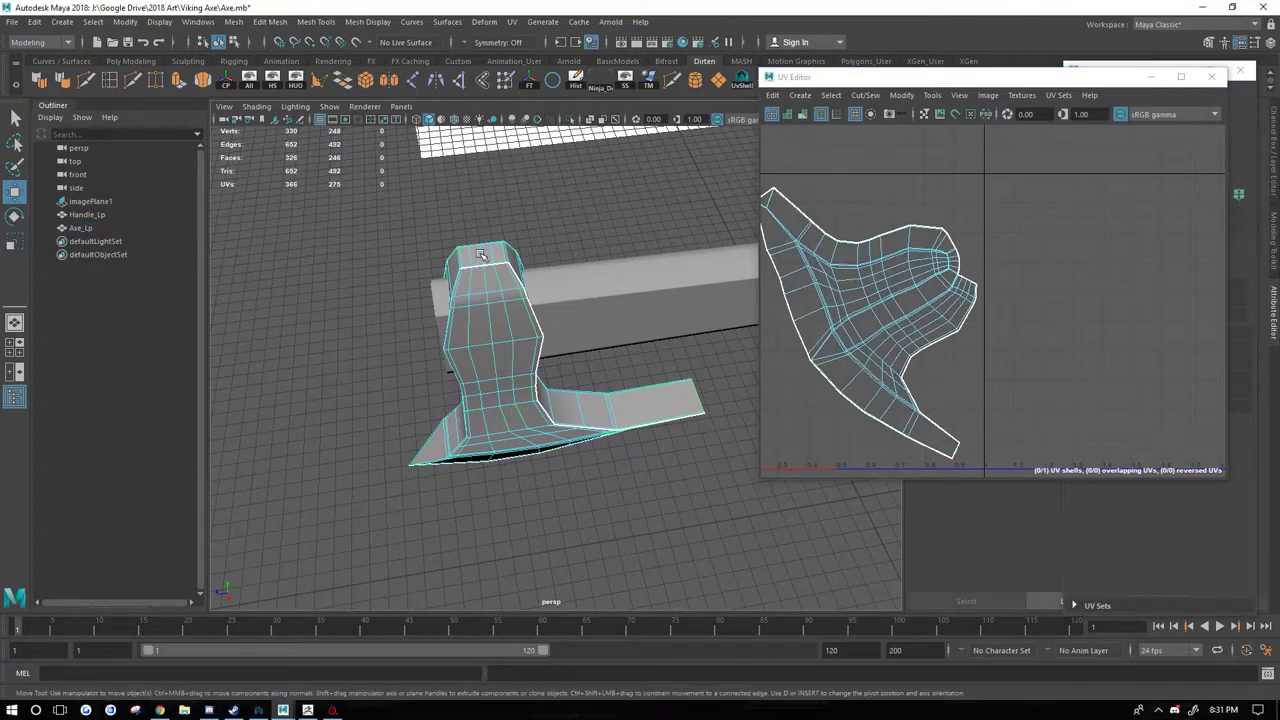
{"action": "left_click", "coordinate": [477, 254]}
{"action": "key", "text": "f"}
{"action": "scroll", "coordinate": [973, 259], "scroll_direction": "down", "scroll_amount": 4}
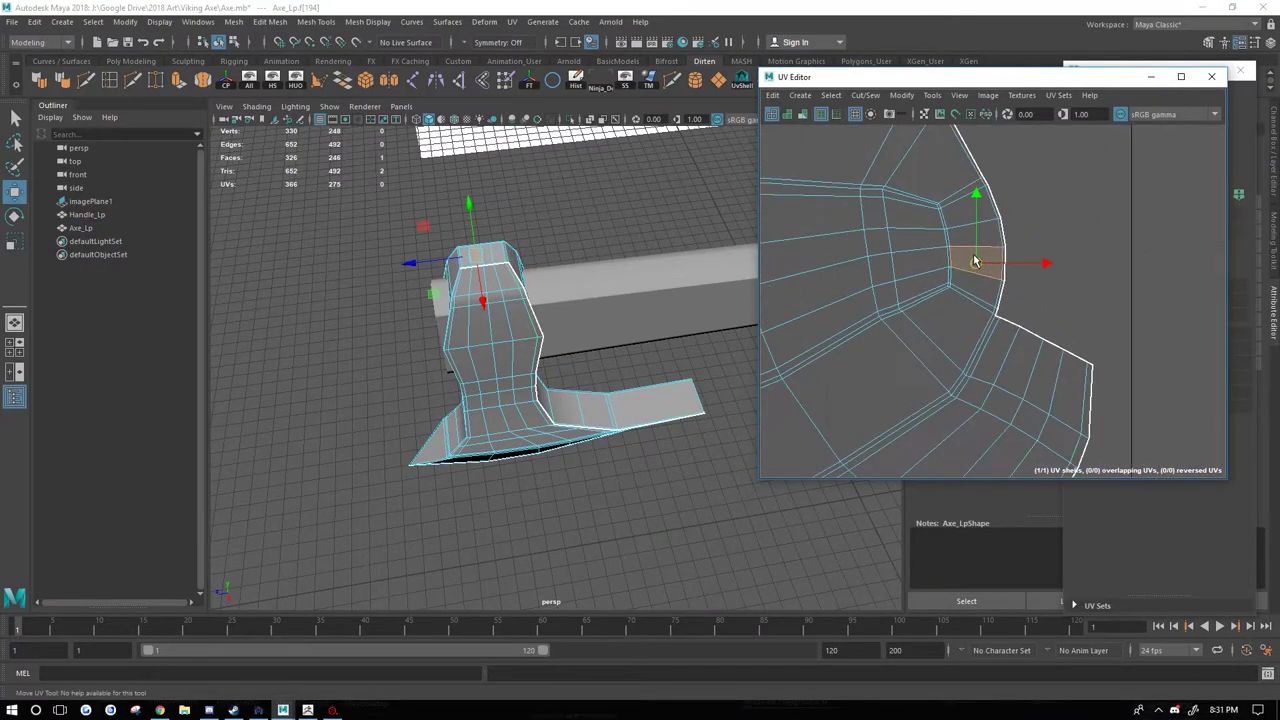
{"action": "left_click", "coordinate": [1211, 76]}
Switch to Substance Painter and remove the normal, world space normal, ambient occlusion, curvature, position and thickness maps from lambert1.
{"action": "left_click", "coordinate": [335, 711]}
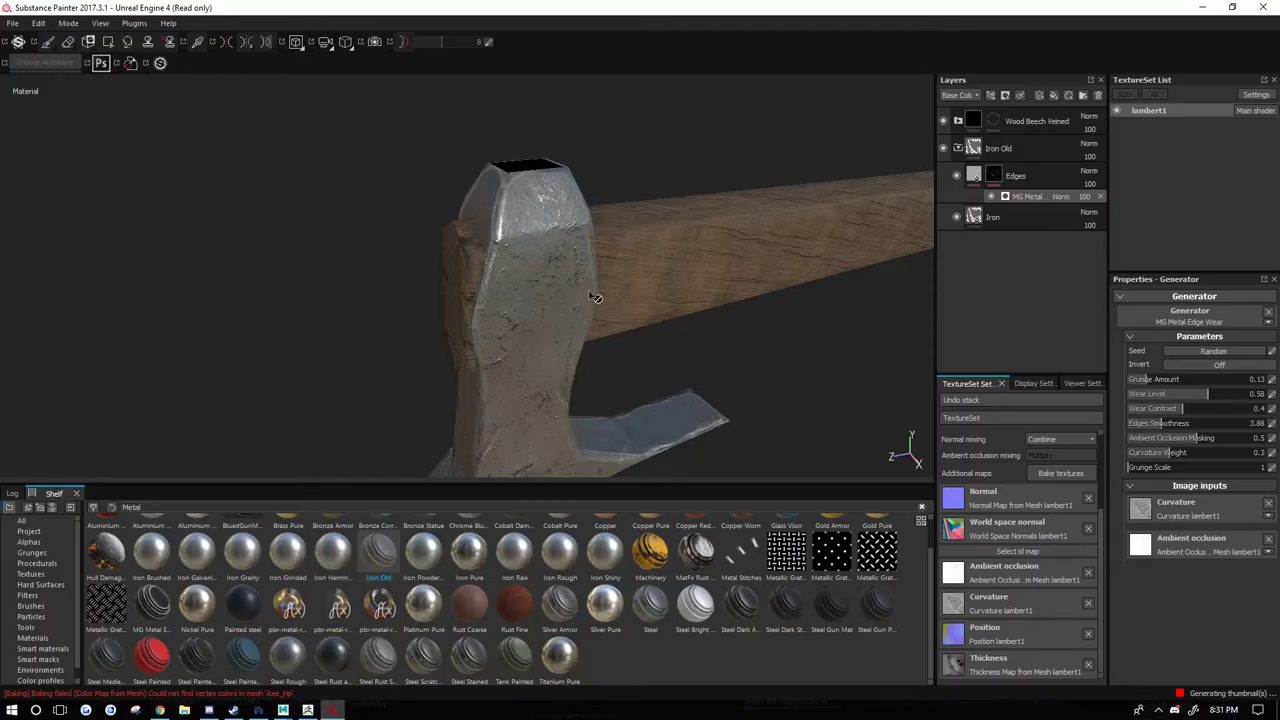
{"action": "left_click", "coordinate": [1088, 528]}
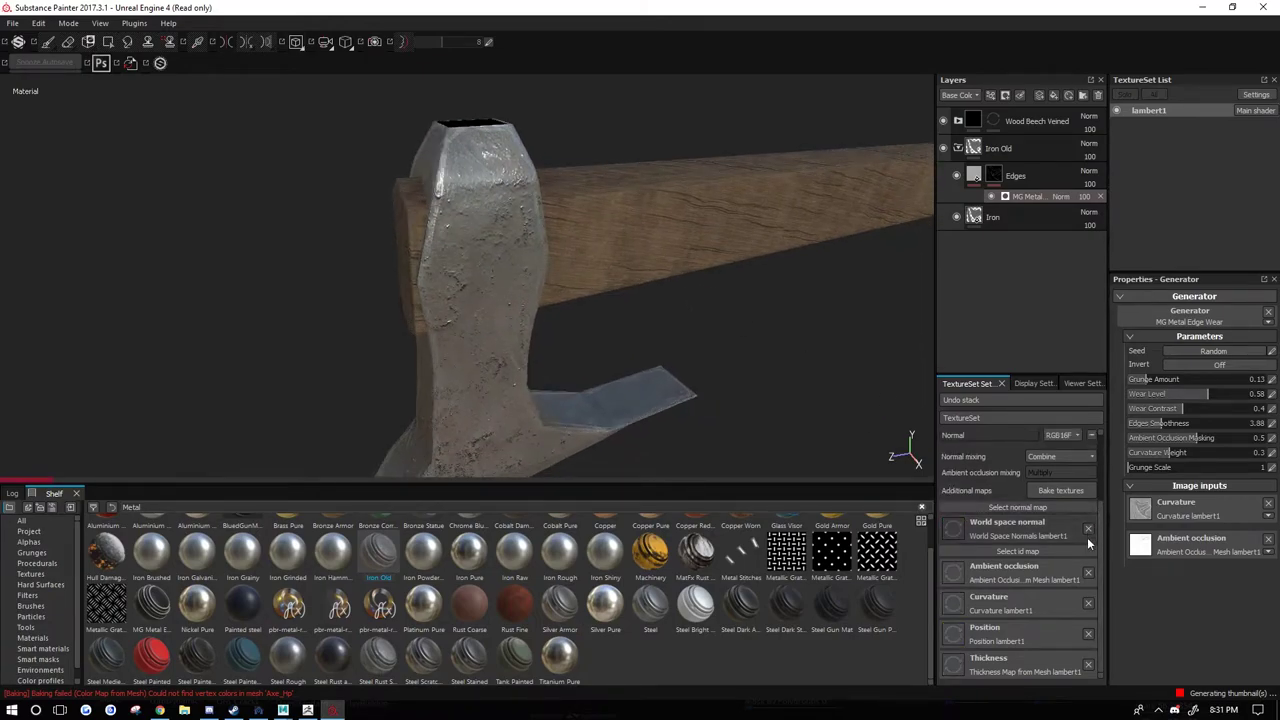
{"action": "left_click", "coordinate": [1090, 572]}
{"action": "left_click", "coordinate": [1090, 607]}
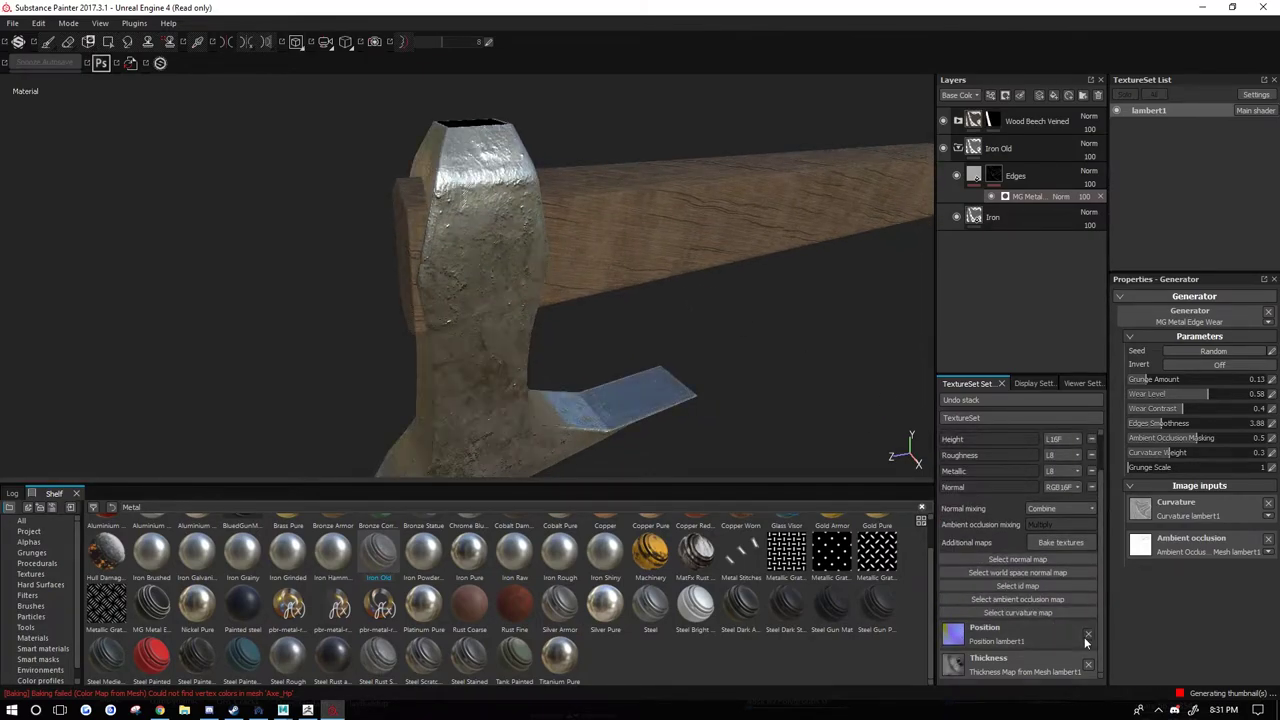
{"action": "left_click", "coordinate": [1084, 637]}
{"action": "left_click", "coordinate": [1085, 660]}
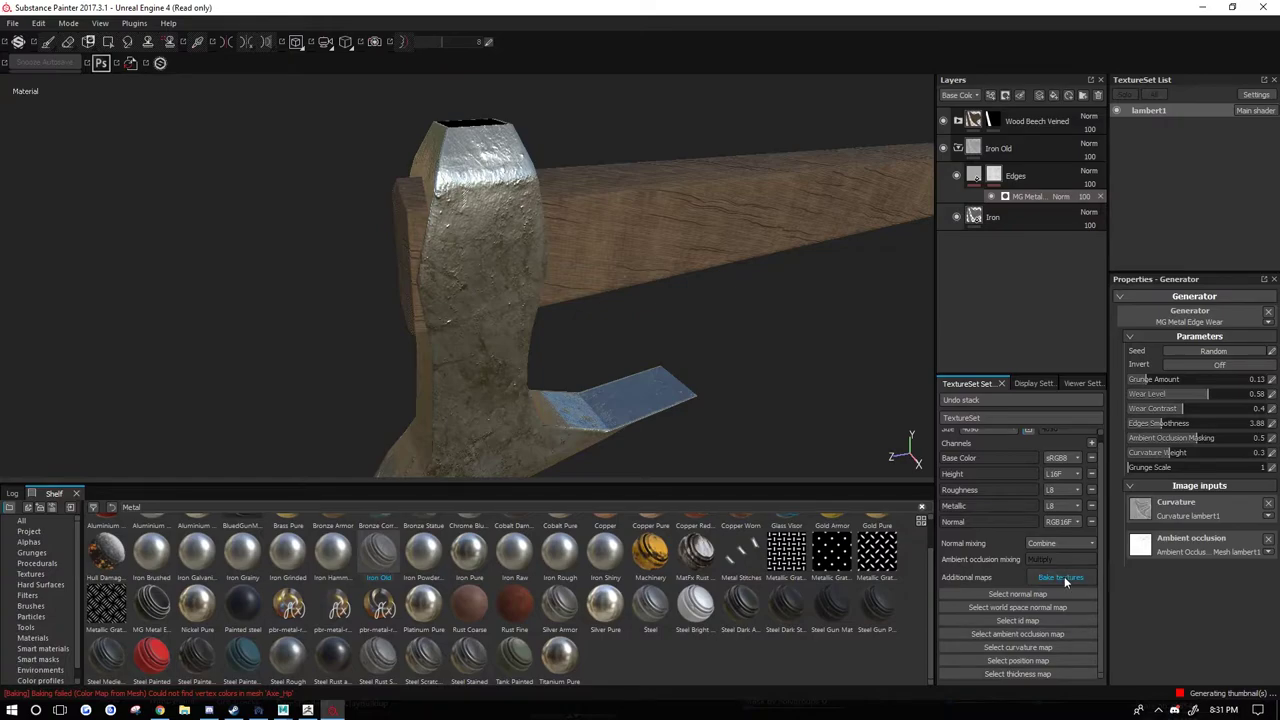
Bake the lambert1 textures with dilation width 128, max frontal distance 0.04, max rear distance 0.02 and Subsampling 2x2 antialiasing.
{"action": "scroll", "coordinate": [677, 286], "scroll_direction": "down", "scroll_amount": 2}
{"action": "left_click_drag", "start_coordinate": [729, 215], "coordinate": [617, 226], "text": "alt"}
{"action": "middle_click_drag", "start_coordinate": [790, 227], "coordinate": [725, 236], "text": "alt"}
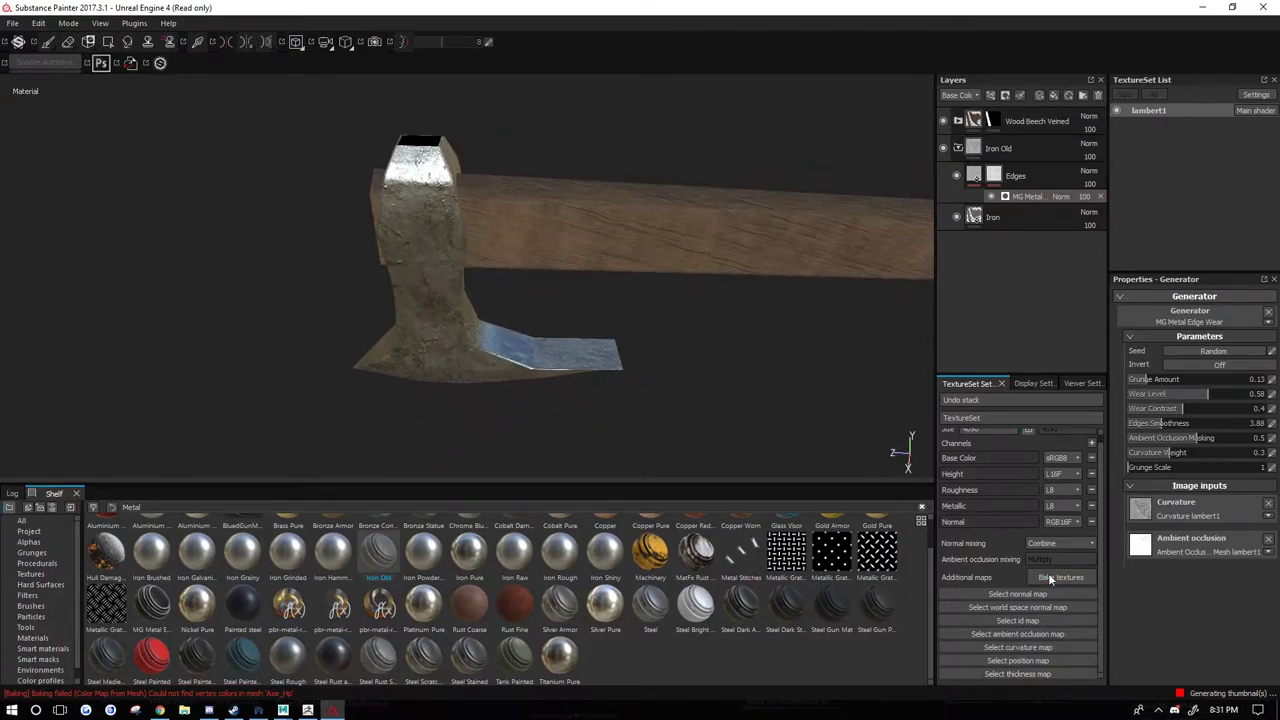
{"action": "left_click", "coordinate": [1052, 578]}
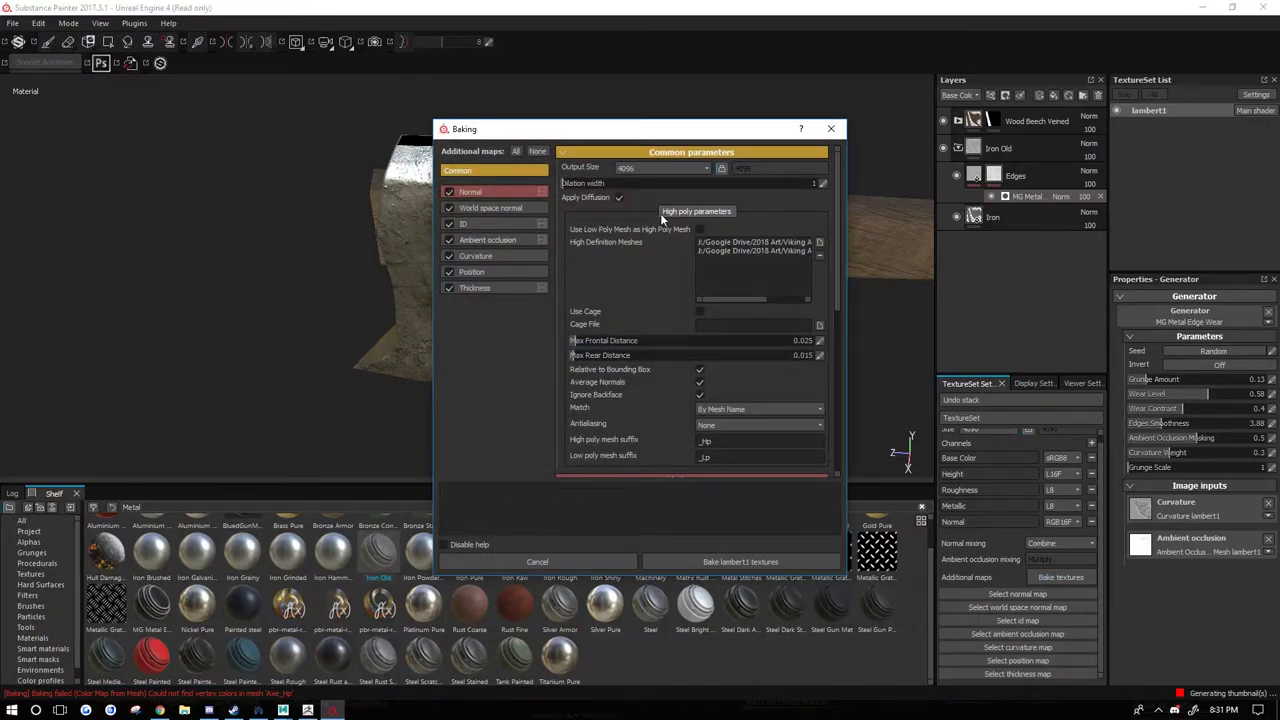
{"action": "left_click_drag", "start_coordinate": [578, 182], "coordinate": [840, 190]}
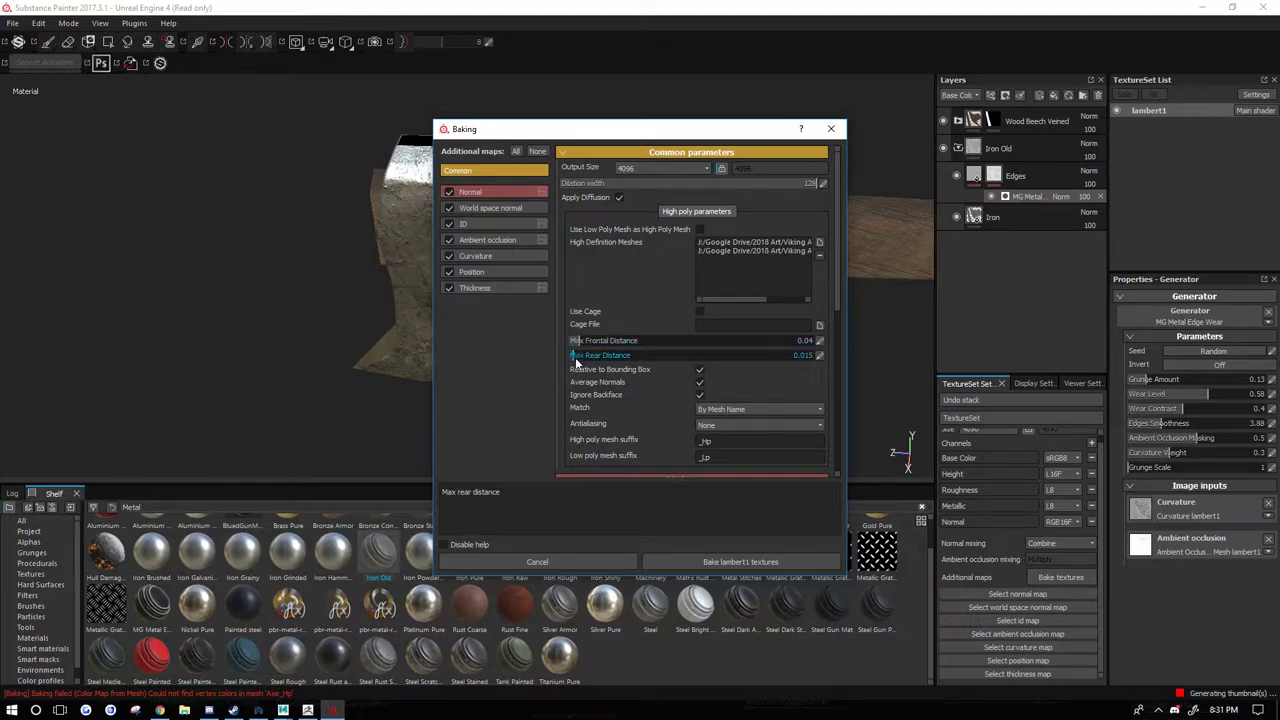
{"action": "left_click", "coordinate": [726, 424]}
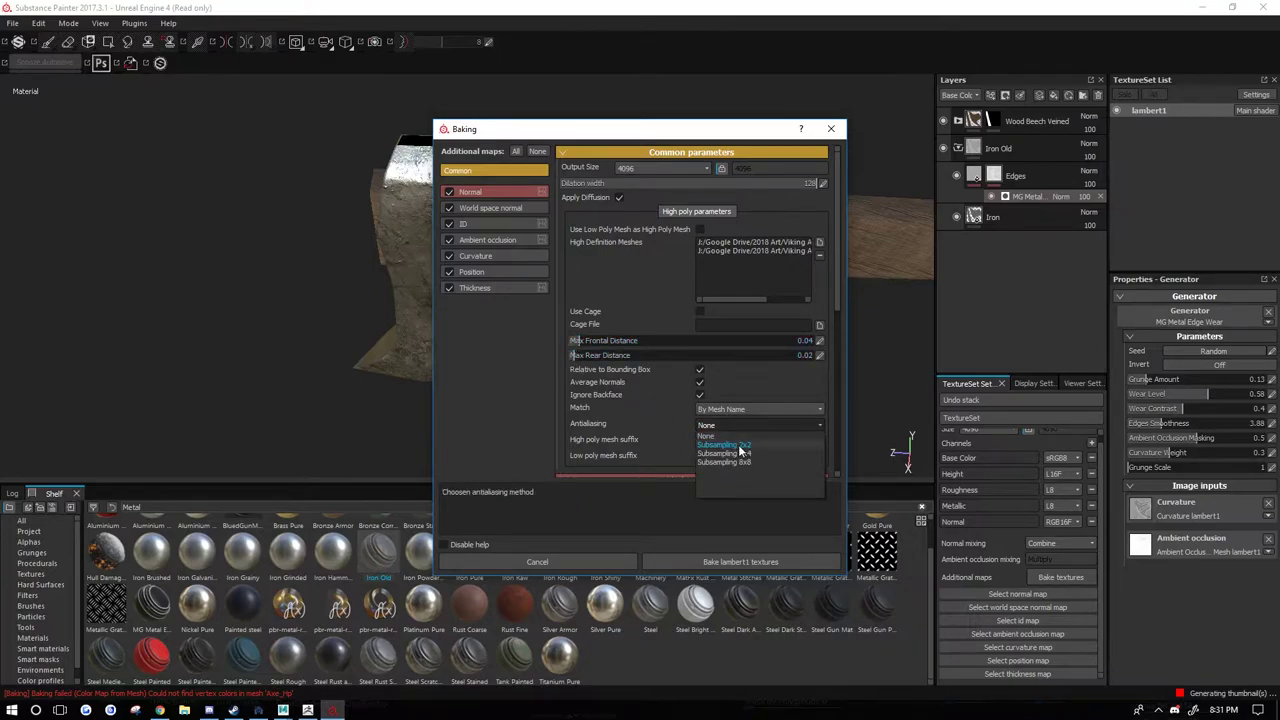
{"action": "left_click", "coordinate": [738, 446]}
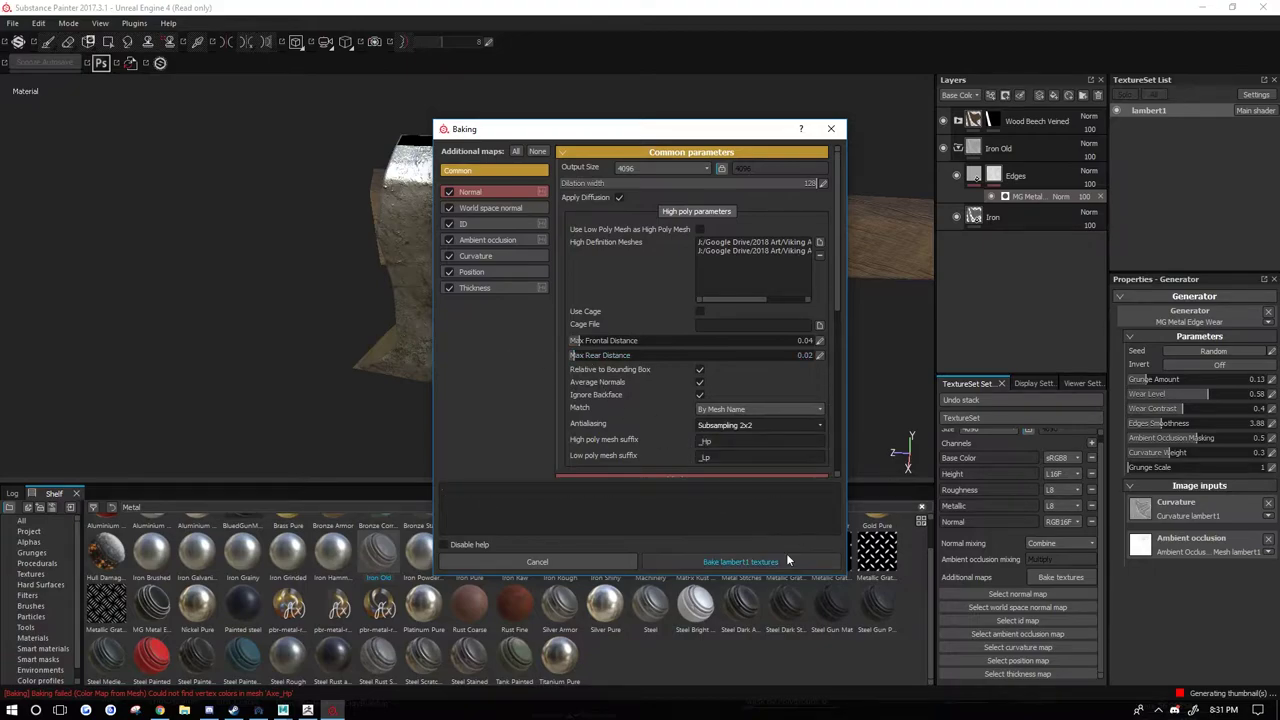
{"action": "left_click", "coordinate": [745, 561]}
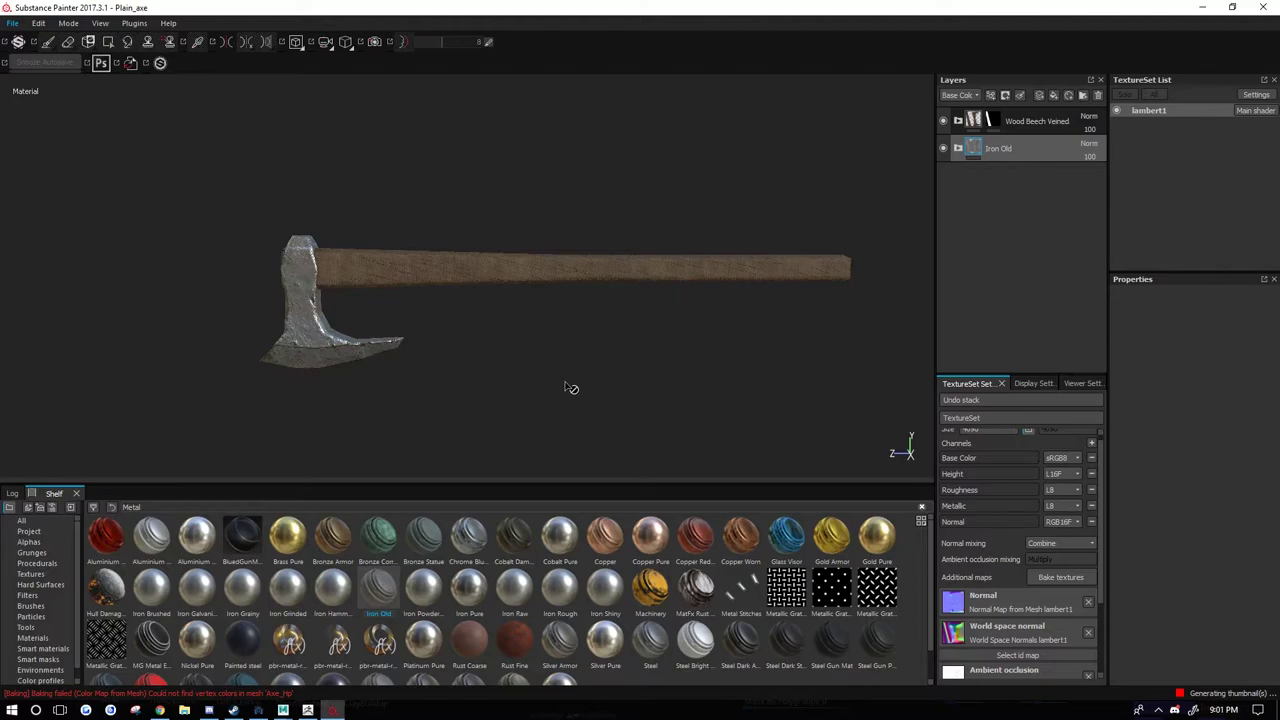
Examine the rebaked axe head and handle from several angles, including the blade edge up close.
{"action": "left_click_drag", "start_coordinate": [559, 332], "coordinate": [680, 343], "text": "alt"}
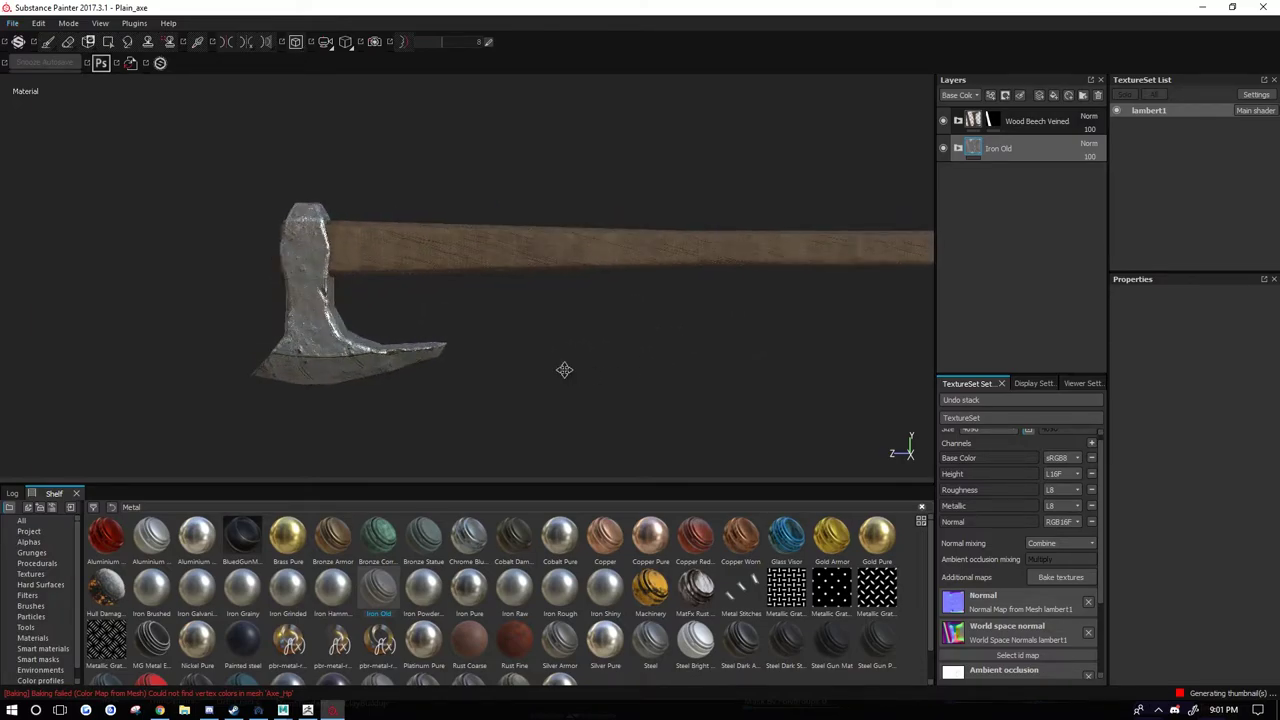
{"action": "left_click_drag", "start_coordinate": [563, 366], "coordinate": [651, 306], "text": "alt"}
{"action": "right_click_drag", "start_coordinate": [651, 306], "coordinate": [807, 337], "text": "alt"}
{"action": "scroll", "coordinate": [801, 332], "scroll_direction": "down", "scroll_amount": 2}
{"action": "middle_click_drag", "start_coordinate": [801, 332], "coordinate": [644, 294], "text": "alt"}
{"action": "scroll", "coordinate": [565, 330], "scroll_direction": "down", "scroll_amount": 1}
{"action": "scroll", "coordinate": [562, 329], "scroll_direction": "up", "scroll_amount": 2}
{"action": "left_click_drag", "start_coordinate": [650, 299], "coordinate": [788, 256], "text": "alt"}
{"action": "scroll", "coordinate": [727, 385], "scroll_direction": "up", "scroll_amount": 3}
{"action": "scroll", "coordinate": [766, 342], "scroll_direction": "down", "scroll_amount": 4}
{"action": "scroll", "coordinate": [682, 328], "scroll_direction": "up", "scroll_amount": 2}
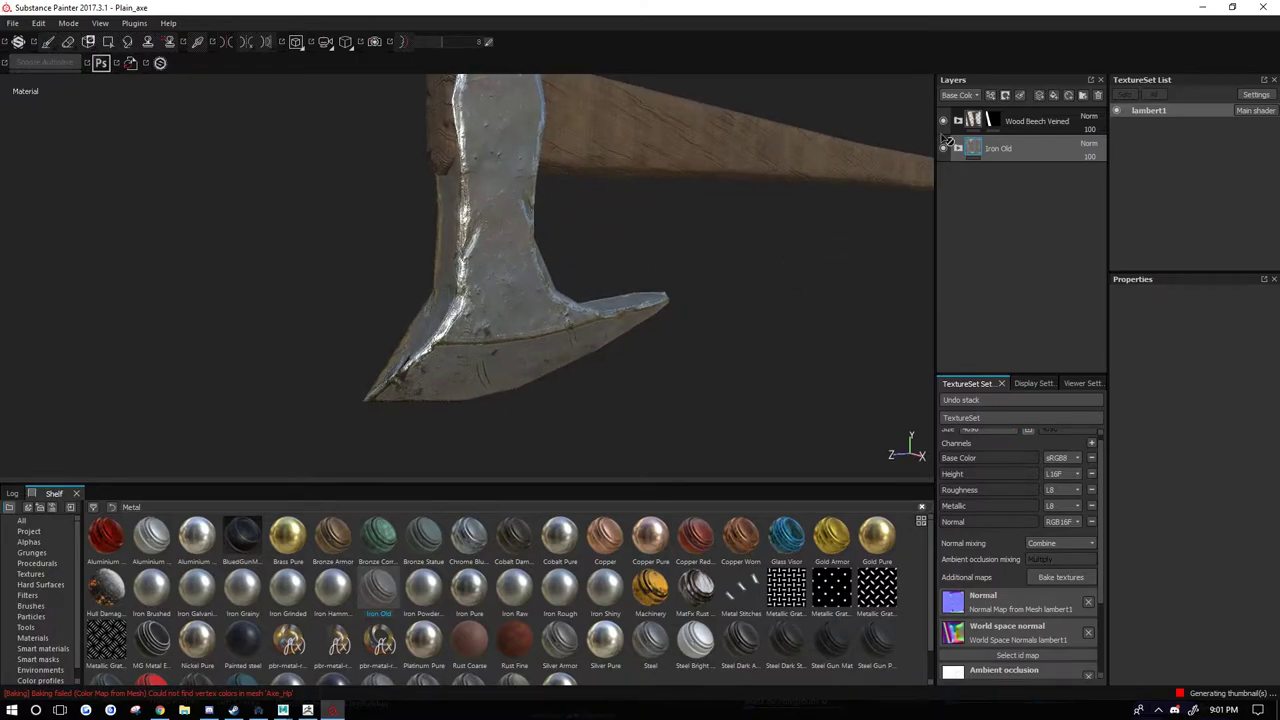
Expand the Iron Old group, inspect the Edges layer's fill effect, and compare the axe head with the Edges layer hidden and shown.
{"action": "left_click", "coordinate": [958, 148]}
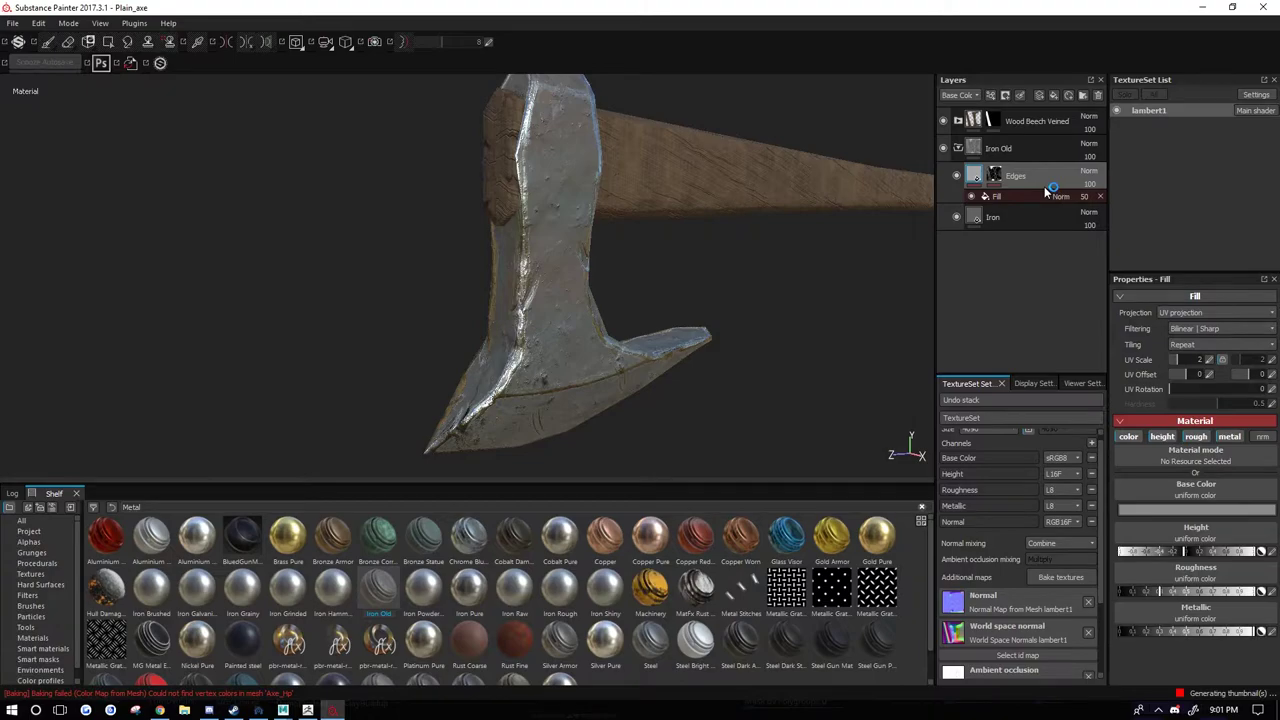
{"action": "left_click_drag", "start_coordinate": [795, 334], "coordinate": [690, 340], "text": "alt"}
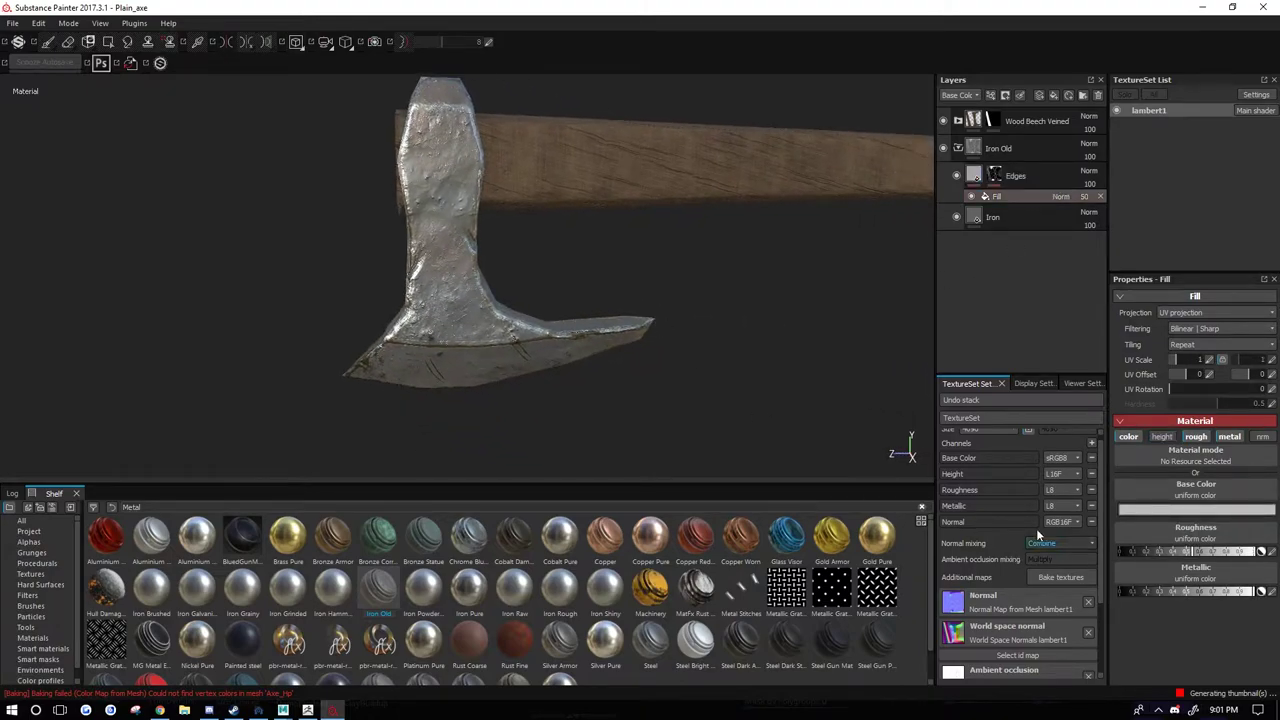
{"action": "left_click", "coordinate": [987, 196]}
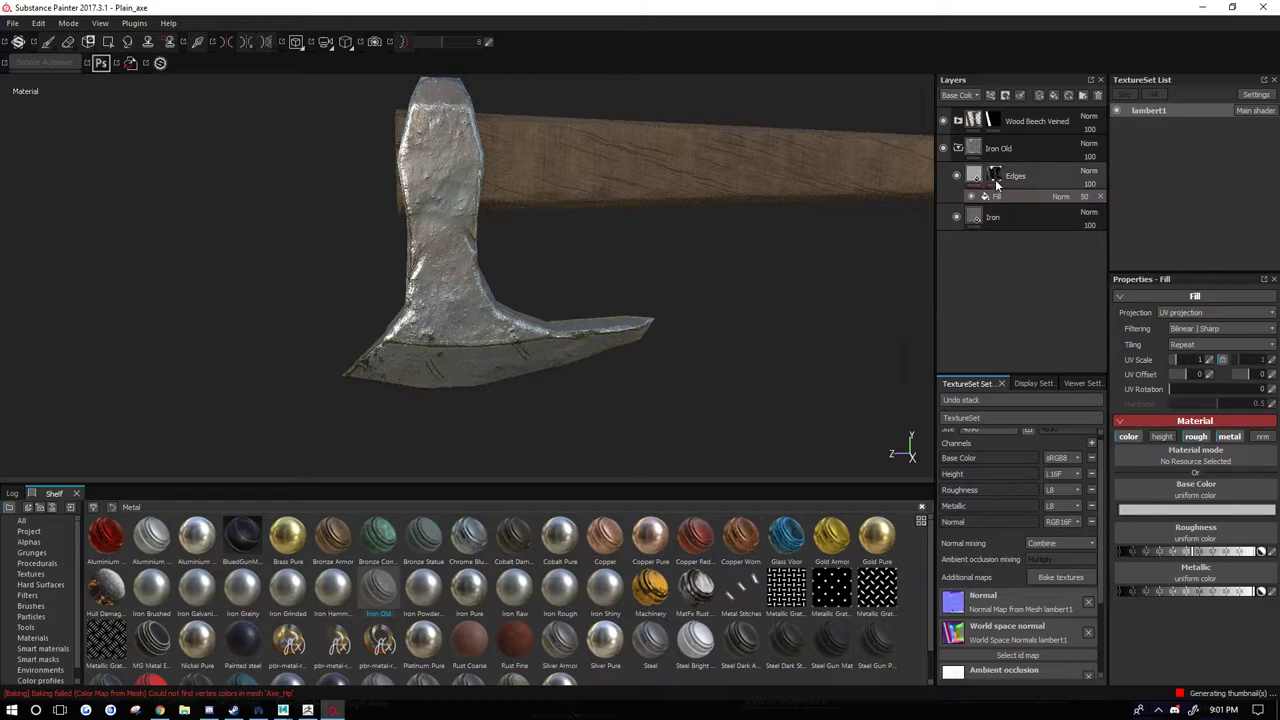
{"action": "left_click", "coordinate": [956, 175]}
{"action": "left_click", "coordinate": [956, 175]}
In the Edges layer mask's MG Metal Edge Wear generator, set Grunge Amount to 0.09 and Wear Level to 0.66.
{"action": "left_click", "coordinate": [973, 172]}
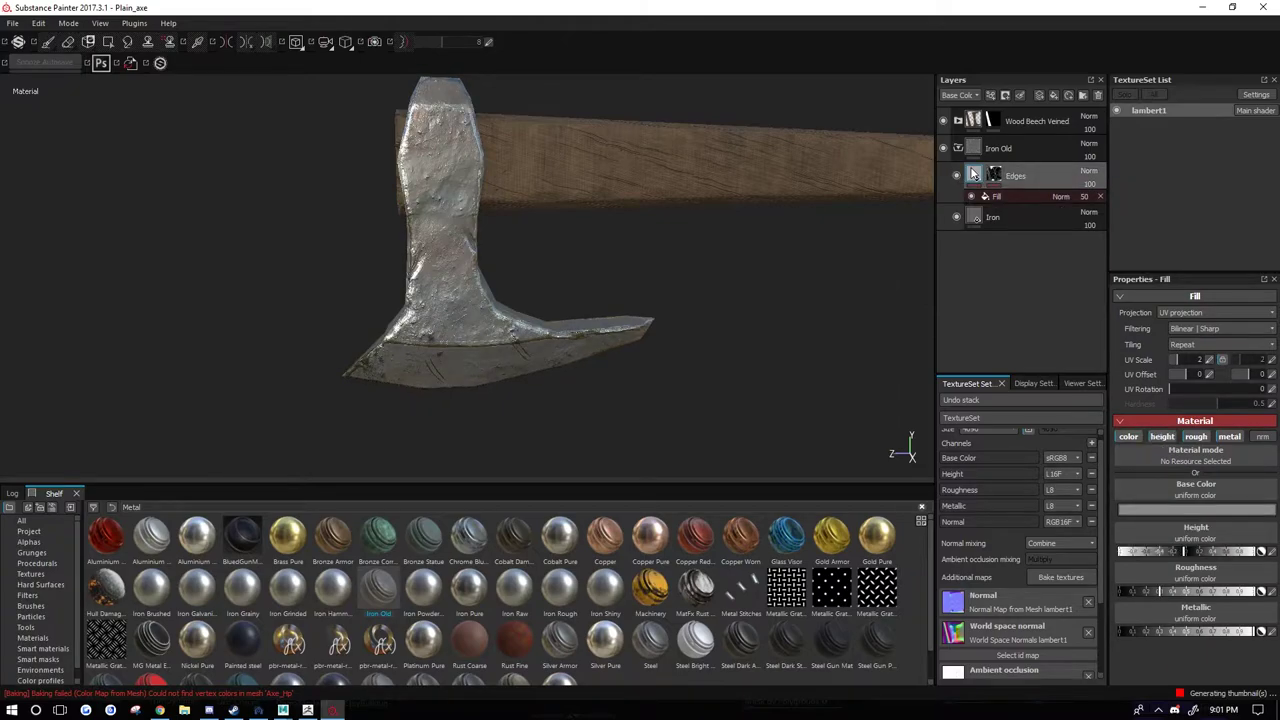
{"action": "left_click", "coordinate": [995, 178]}
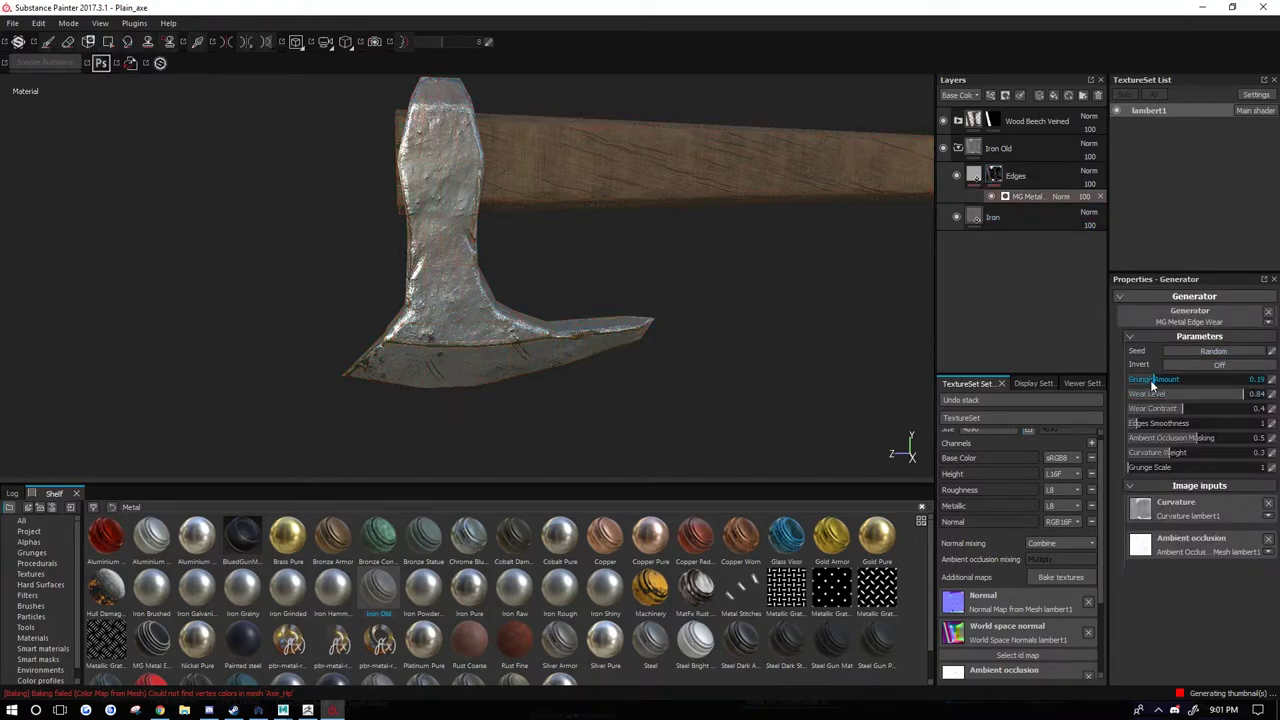
{"action": "left_click_drag", "start_coordinate": [1150, 380], "coordinate": [1218, 410]}
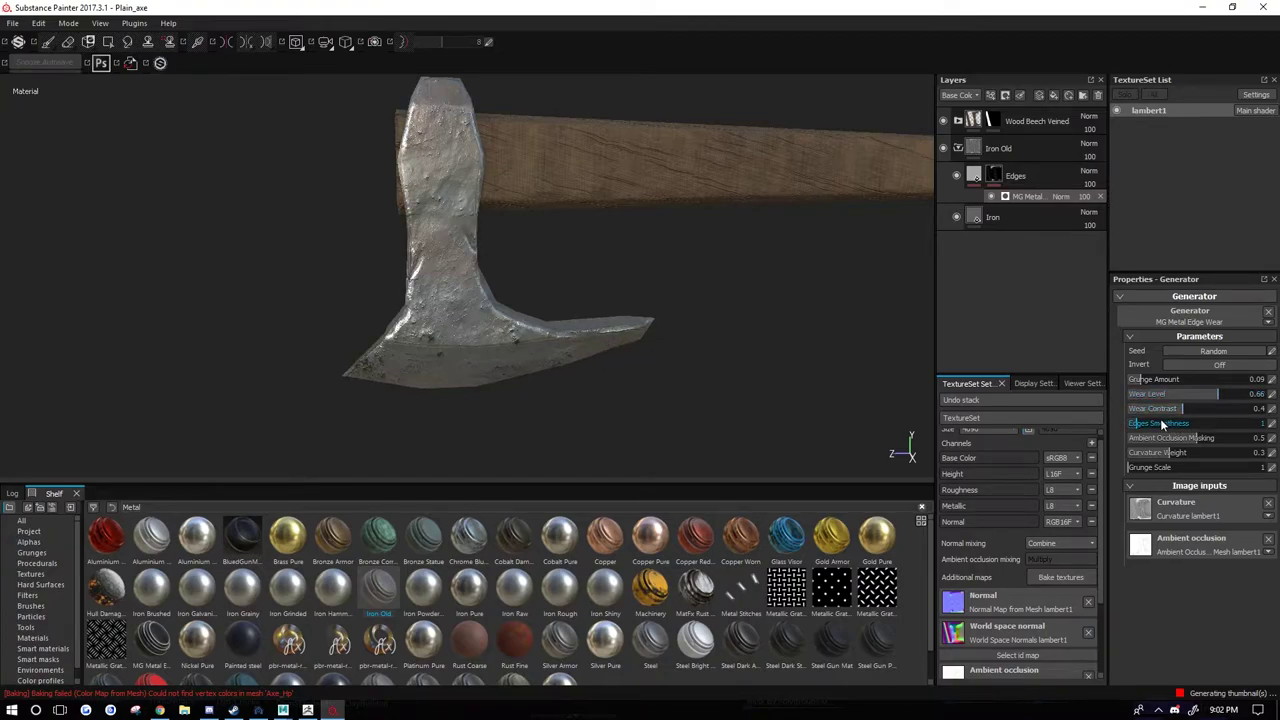
Darken the base color of the Edges layer's fill inside the Iron Old group.
{"action": "scroll", "coordinate": [701, 349], "scroll_direction": "up", "scroll_amount": 3}
{"action": "left_click_drag", "start_coordinate": [701, 349], "coordinate": [866, 371], "text": "alt"}
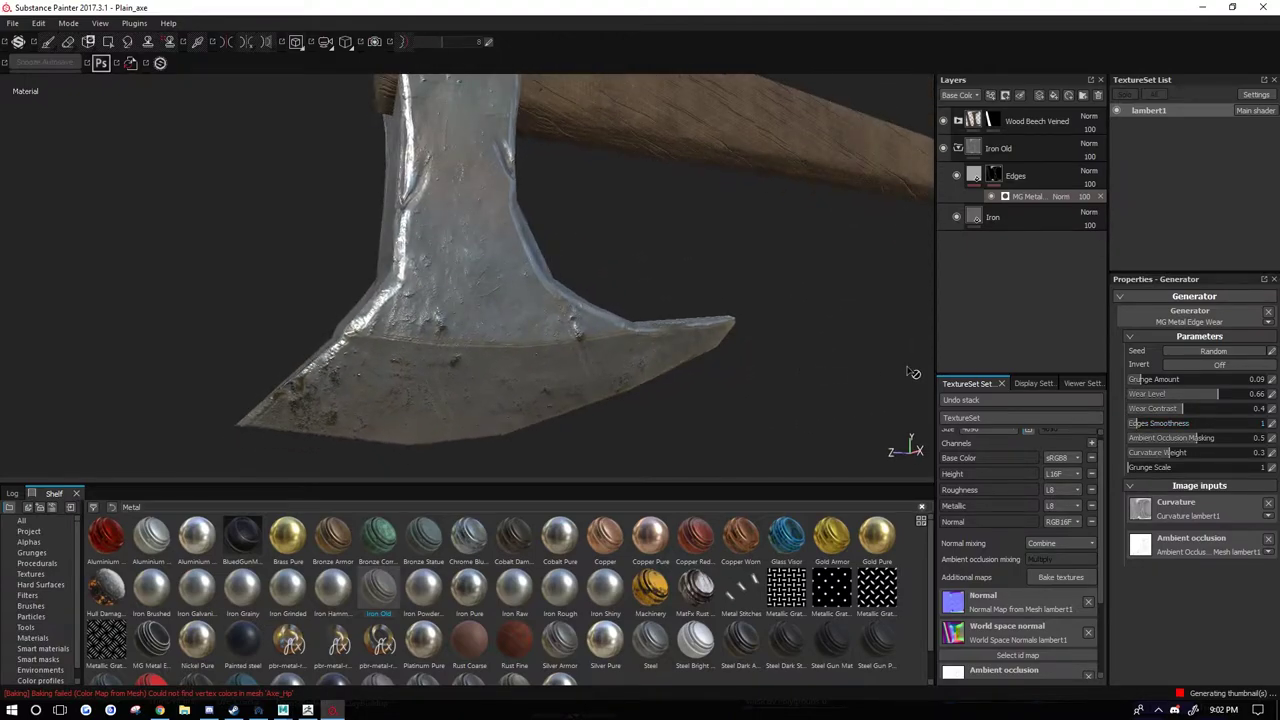
{"action": "left_click", "coordinate": [993, 216]}
{"action": "scroll", "coordinate": [851, 420], "scroll_direction": "down", "scroll_amount": 3}
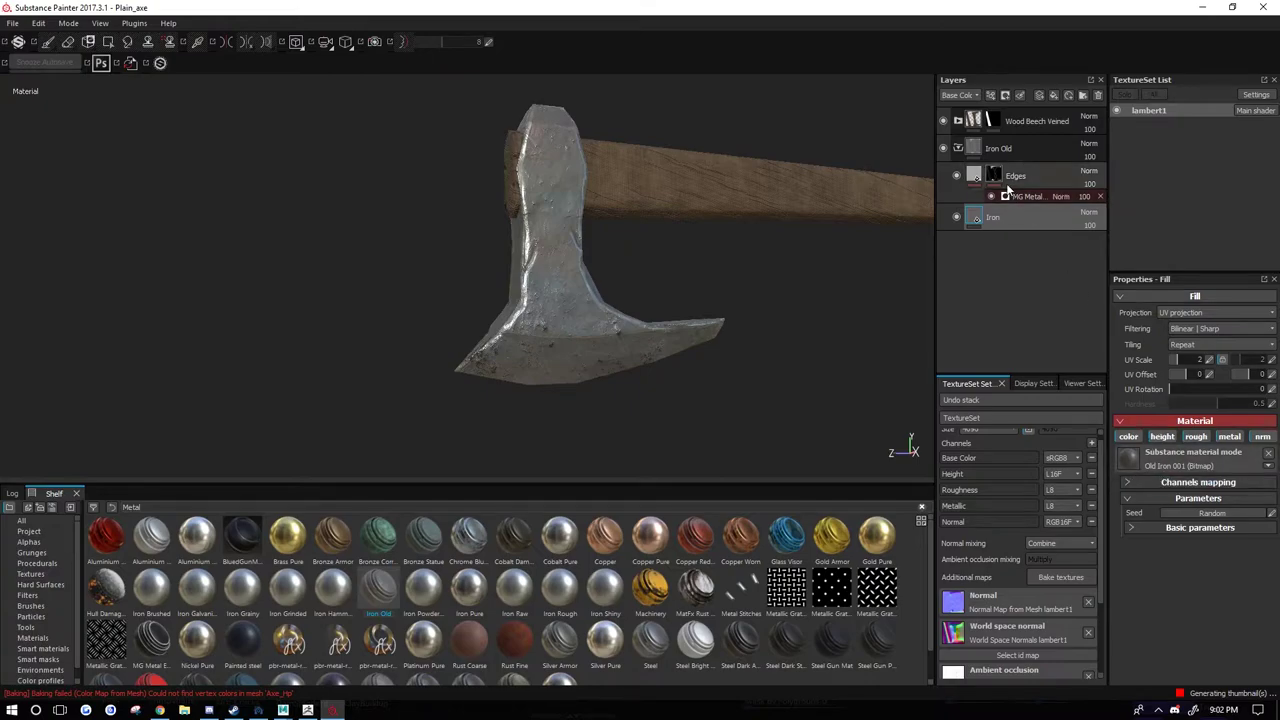
{"action": "left_click", "coordinate": [977, 175]}
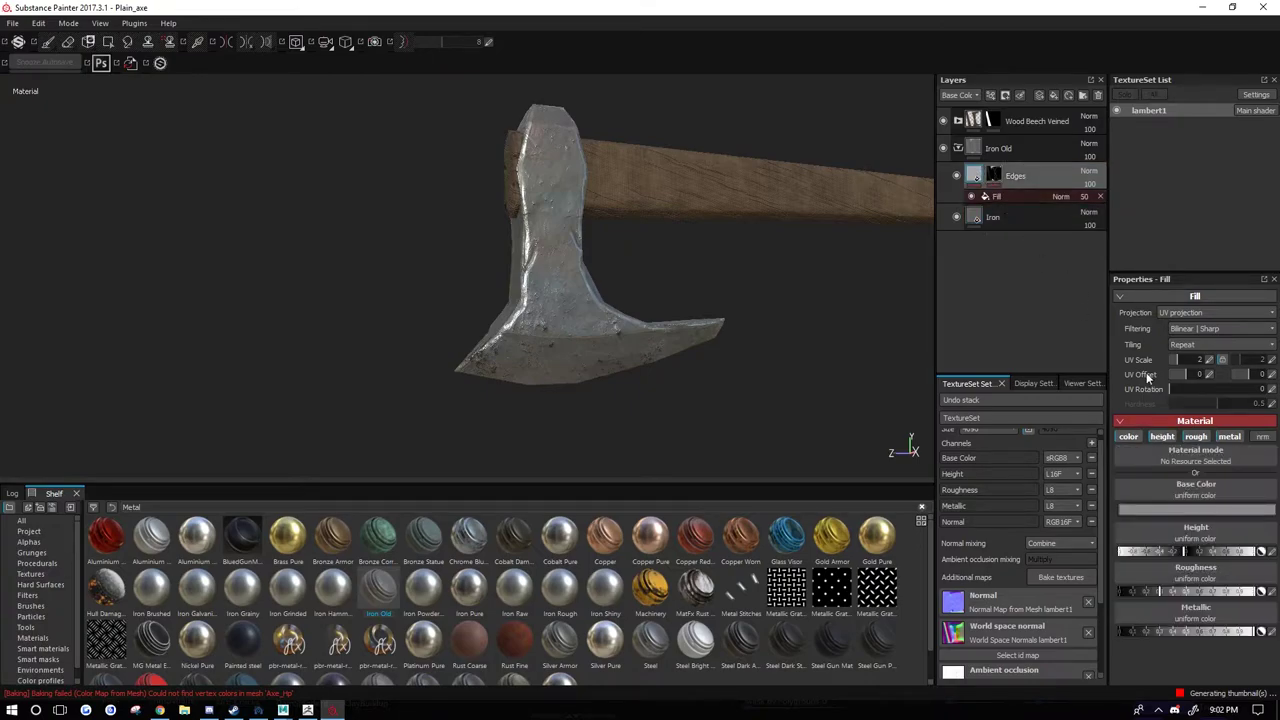
{"action": "left_click", "coordinate": [1170, 510]}
{"action": "mouse_move", "coordinate": [1079, 525]}
{"action": "left_mouse_down"}
{"action": "mouse_move", "coordinate": [1066, 573]}
{"action": "mouse_move", "coordinate": [1081, 550]}
{"action": "left_mouse_up"}
{"action": "left_click", "coordinate": [1244, 434]}
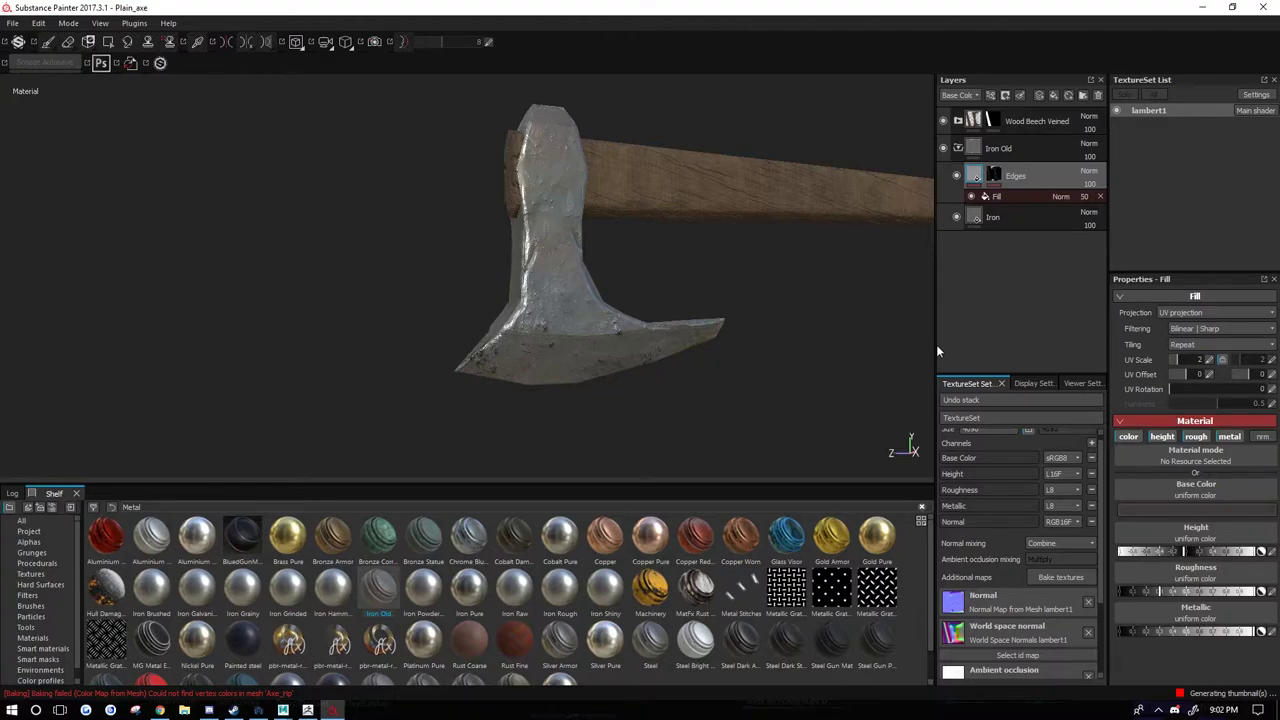
Expand the Iron layer's channels mapping and examine the axe head's surface from several distances and angles.
{"action": "left_click", "coordinate": [1025, 218]}
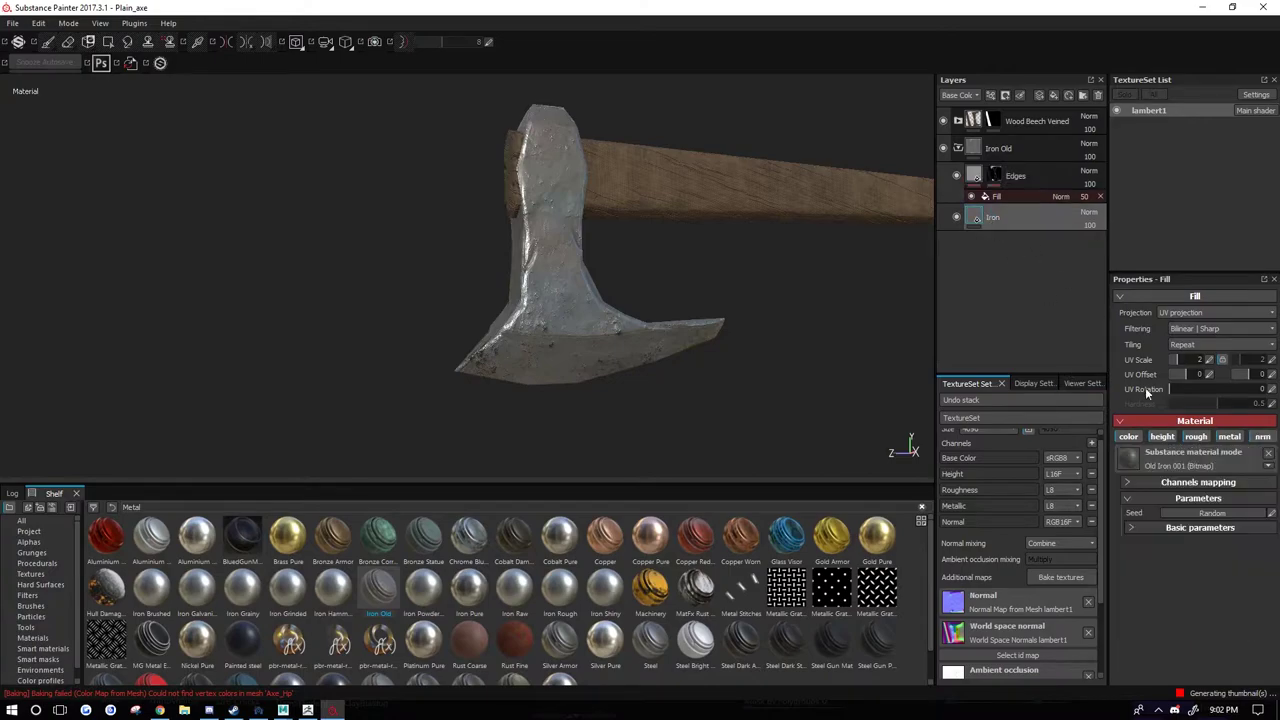
{"action": "left_click", "coordinate": [1130, 482]}
{"action": "left_click_drag", "start_coordinate": [634, 380], "coordinate": [597, 363], "text": "alt"}
{"action": "middle_click_drag", "start_coordinate": [596, 362], "coordinate": [814, 357], "text": "alt"}
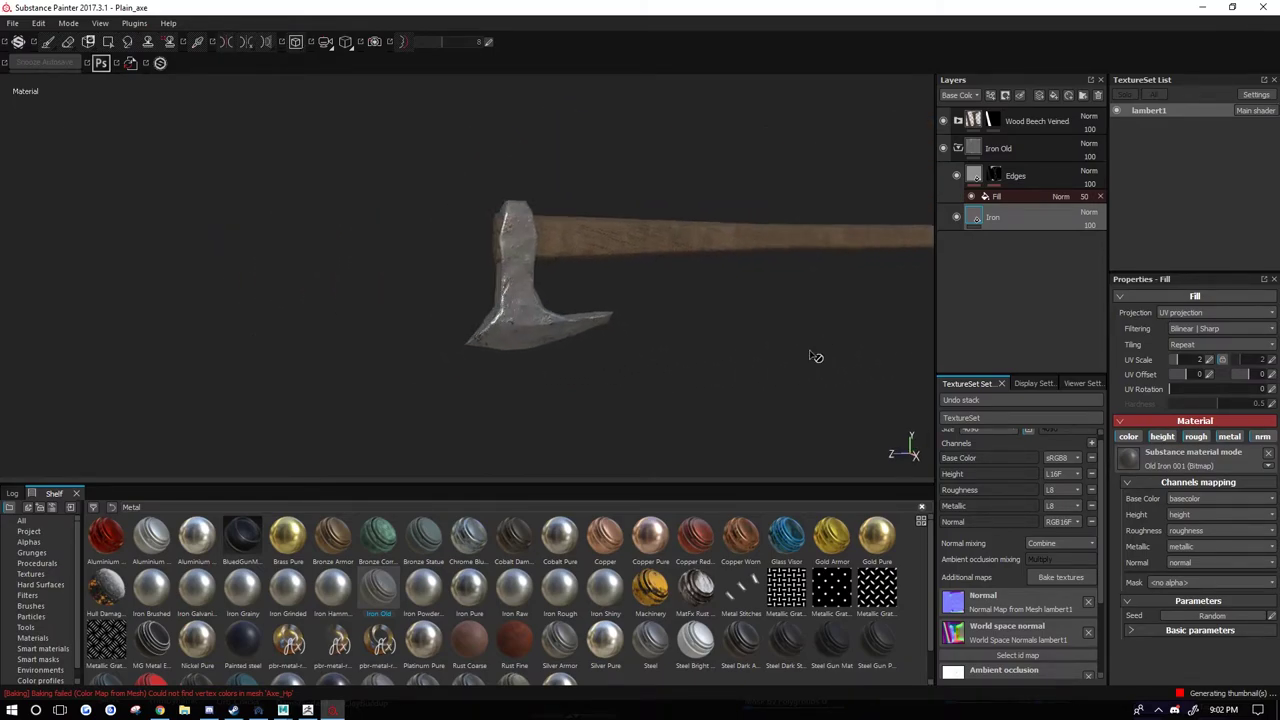
{"action": "scroll", "coordinate": [577, 340], "scroll_direction": "up", "scroll_amount": 5}
{"action": "left_click_drag", "start_coordinate": [833, 367], "coordinate": [840, 340], "text": "alt"}
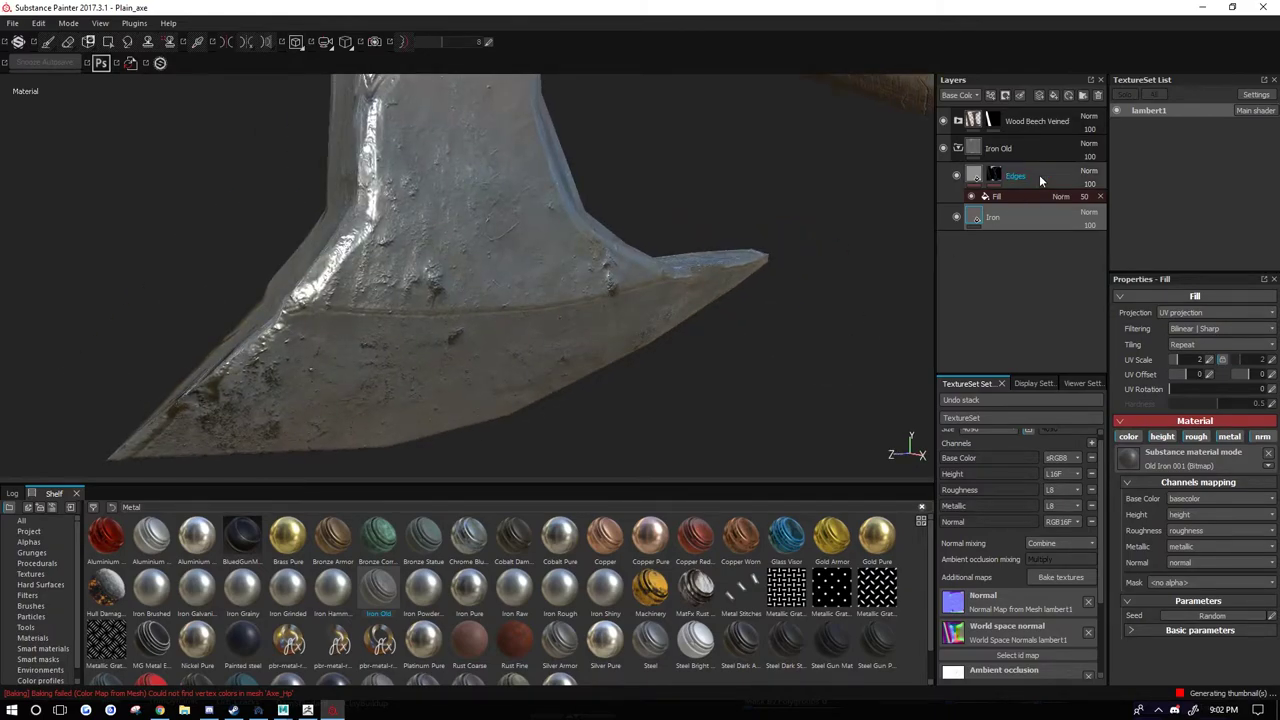
{"action": "right_click_drag", "start_coordinate": [766, 226], "coordinate": [783, 296], "text": "alt"}
{"action": "left_click_drag", "start_coordinate": [783, 296], "coordinate": [831, 374], "text": "alt"}
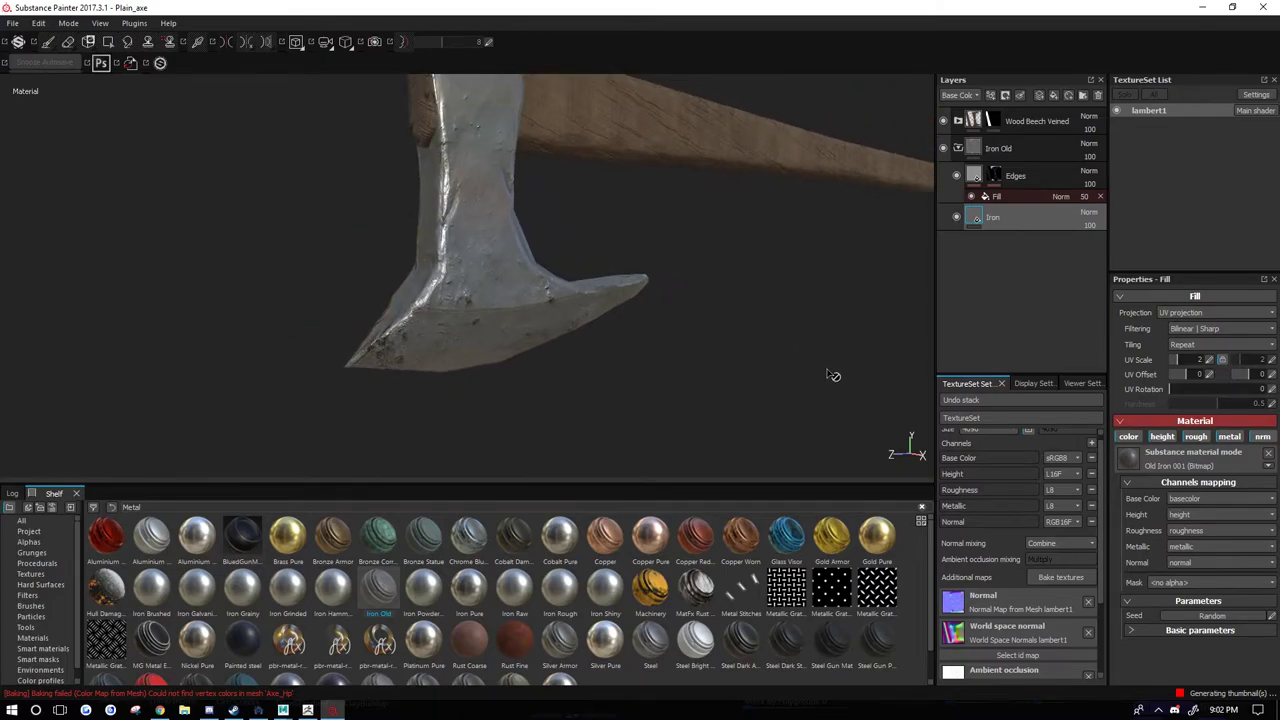
Hide the Iron Old group and try the Iron Hammered material at the end of the layer stack.
{"action": "left_click", "coordinate": [943, 148]}
{"action": "scroll", "coordinate": [568, 566], "scroll_direction": "down", "scroll_amount": 1}
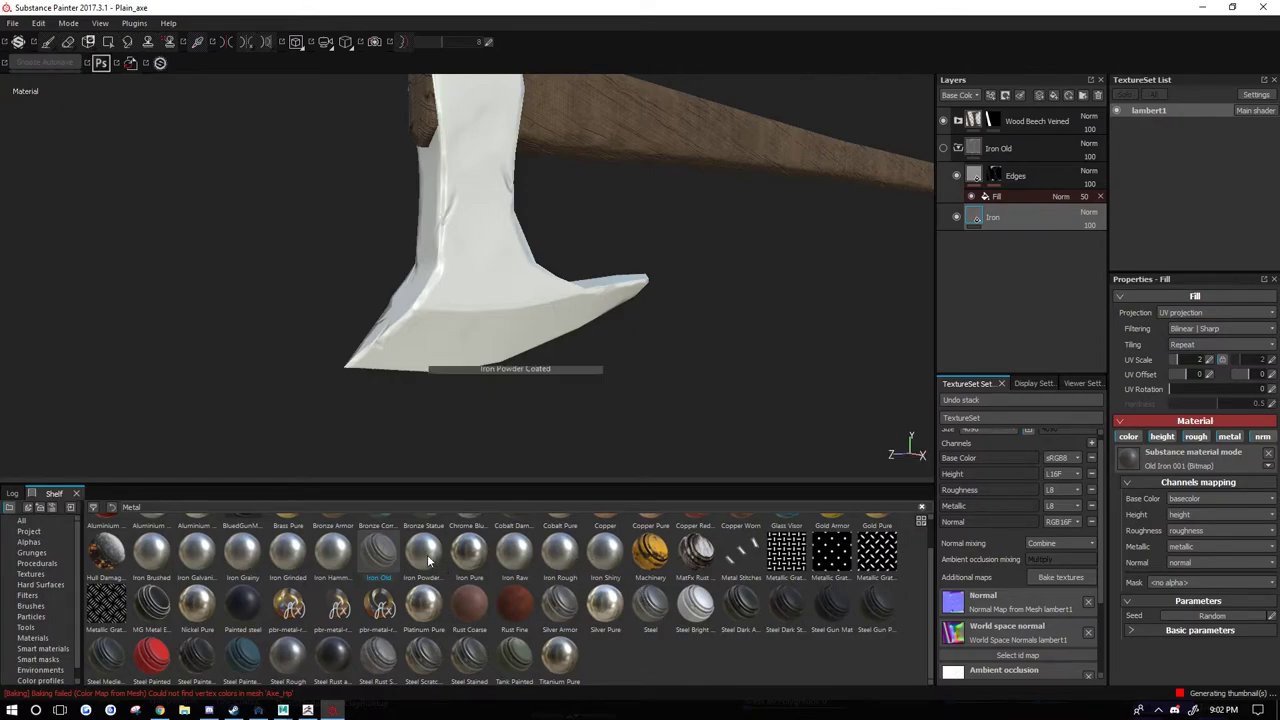
{"action": "mouse_move", "coordinate": [368, 559]}
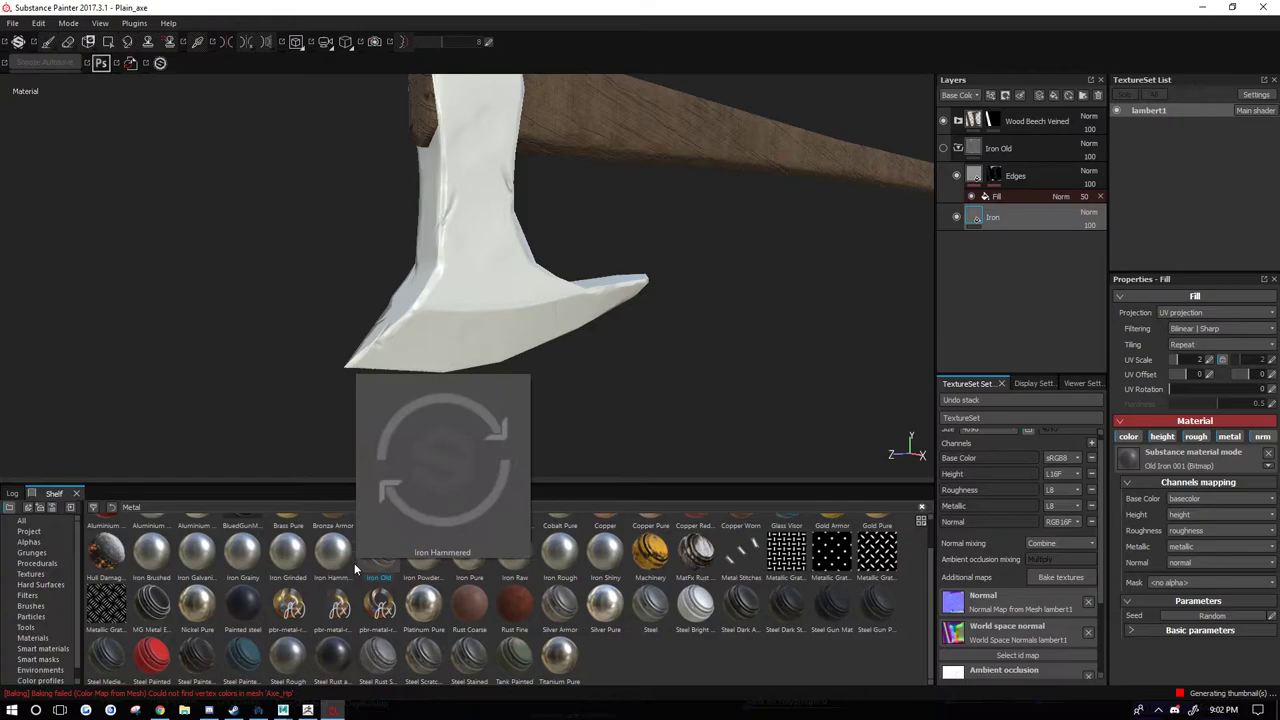
{"action": "left_click_drag", "start_coordinate": [343, 570], "coordinate": [965, 300]}
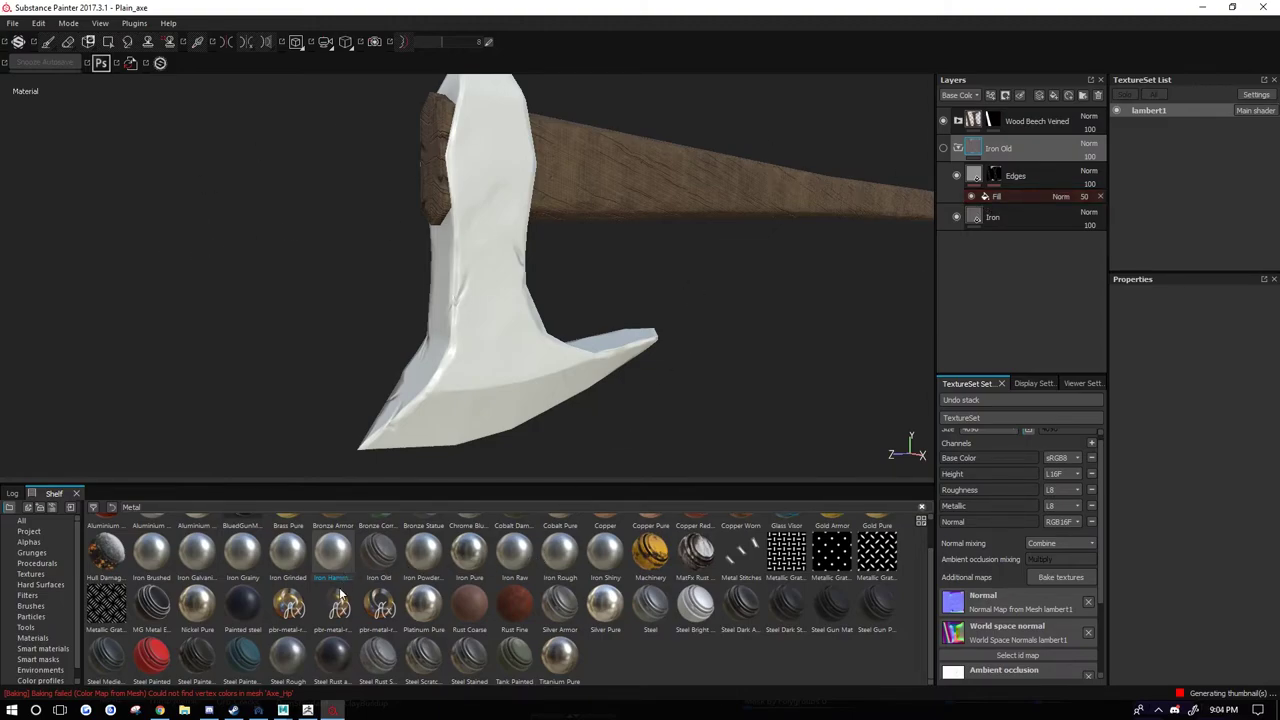
Add the Silver Armor smart material beneath the hidden Iron Old group and view it on the axe head.
{"action": "mouse_move", "coordinate": [338, 606]}
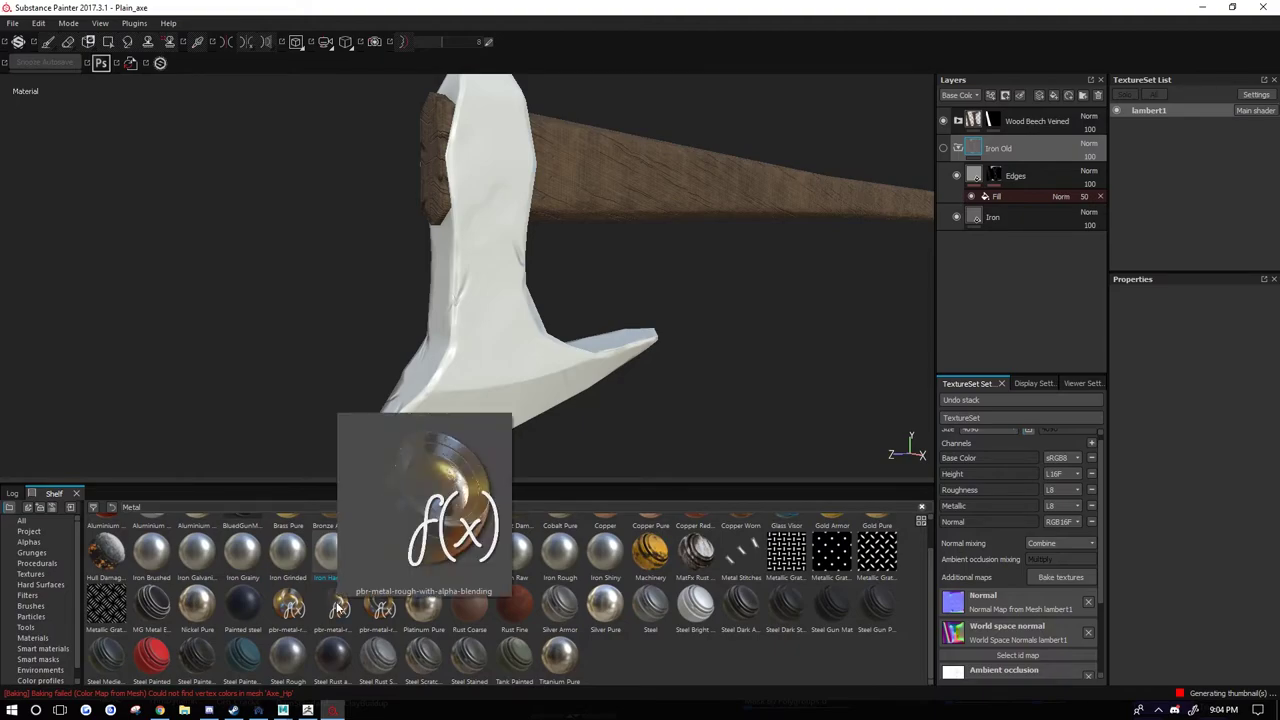
{"action": "left_click", "coordinate": [291, 612]}
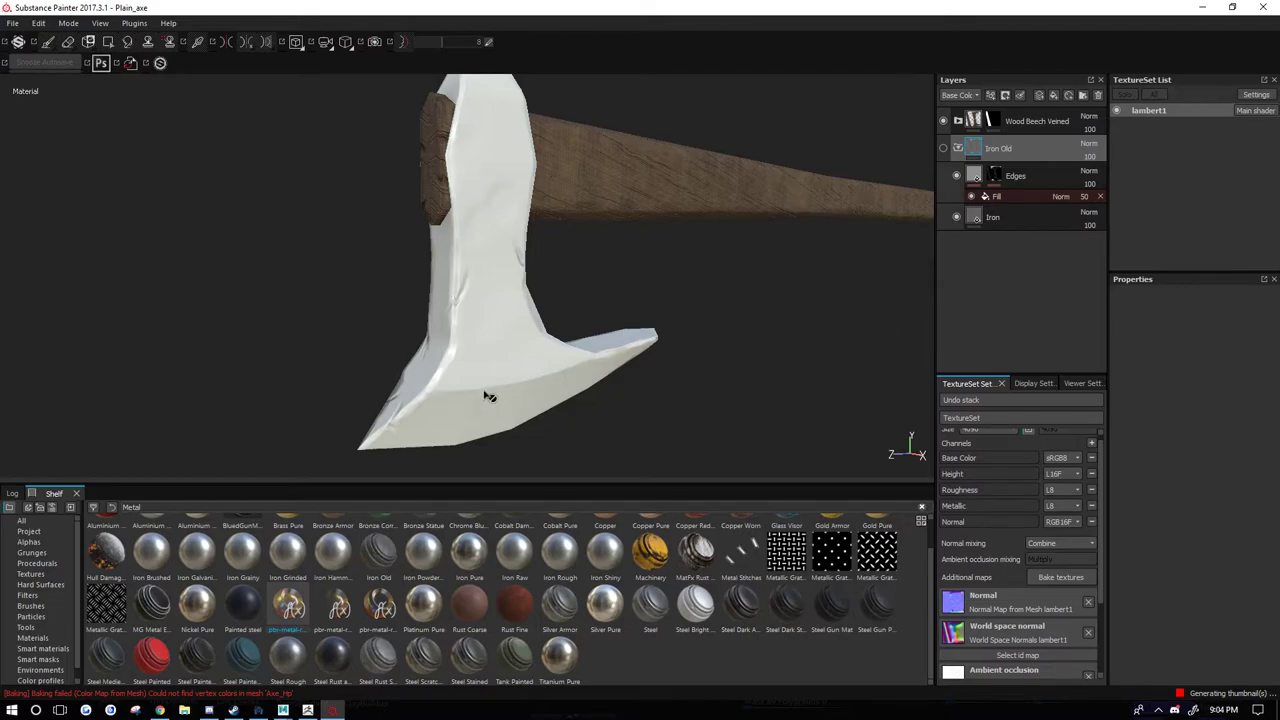
{"action": "scroll", "coordinate": [485, 396], "scroll_direction": "up", "scroll_amount": 1}
{"action": "left_click_drag", "start_coordinate": [745, 355], "coordinate": [712, 338], "text": "alt"}
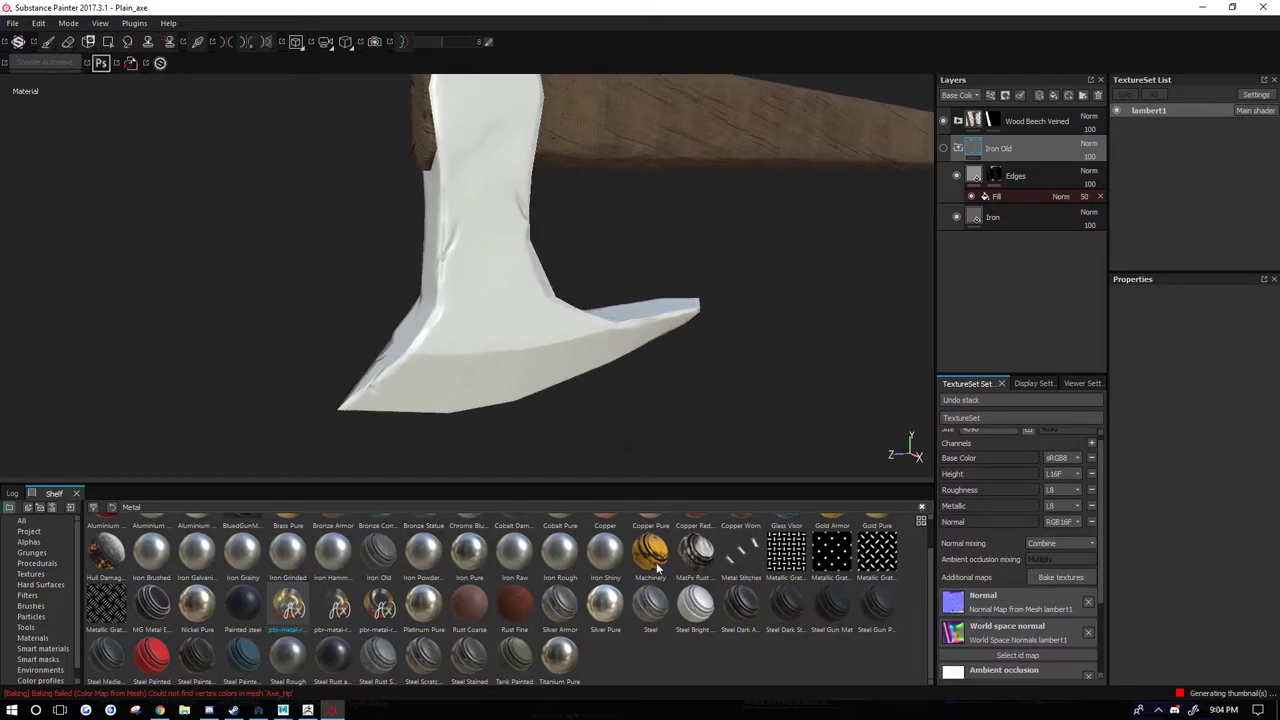
{"action": "left_click_drag", "start_coordinate": [558, 601], "coordinate": [996, 299]}
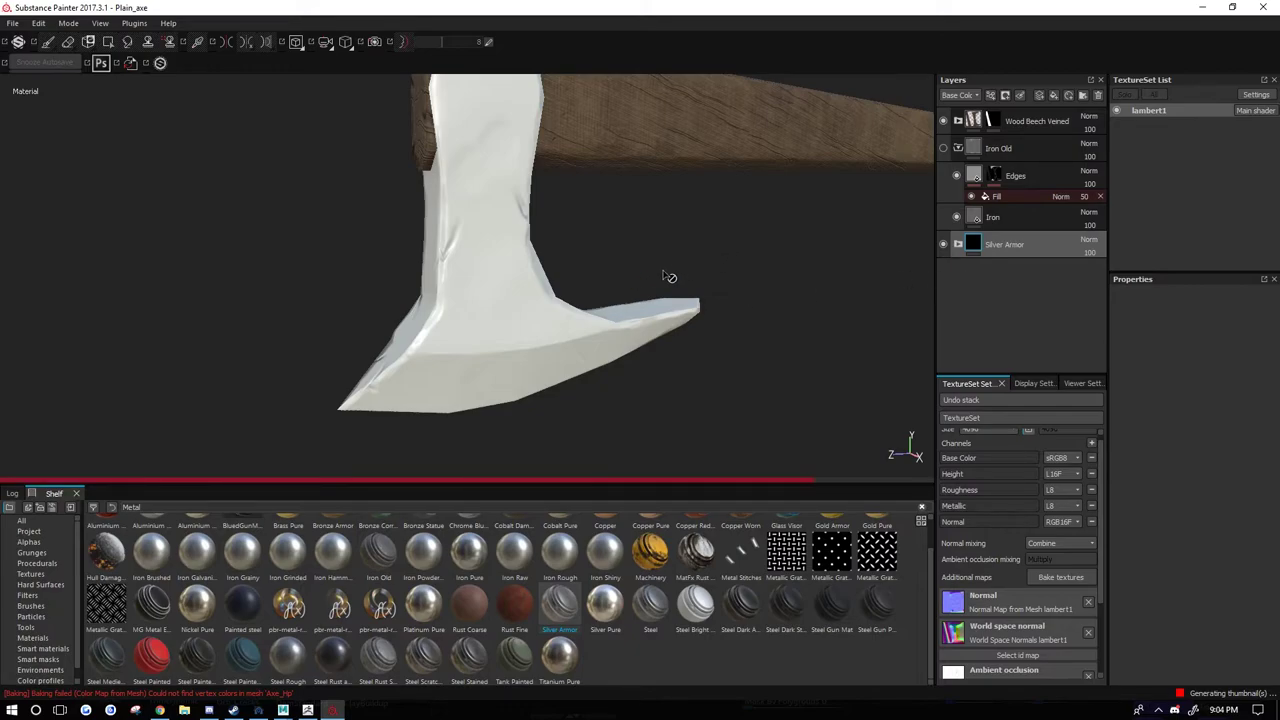
{"action": "left_click_drag", "start_coordinate": [671, 229], "coordinate": [681, 333], "text": "alt"}
{"action": "scroll", "coordinate": [499, 286], "scroll_direction": "down", "scroll_amount": 3}
{"action": "mouse_move", "coordinate": [687, 337]}
{"action": "right_mouse_down", "text": "shift"}
{"action": "mouse_move", "coordinate": [723, 334]}
{"action": "mouse_move", "coordinate": [751, 346]}
{"action": "mouse_move", "coordinate": [743, 354]}
{"action": "right_mouse_up", "text": "shift"}
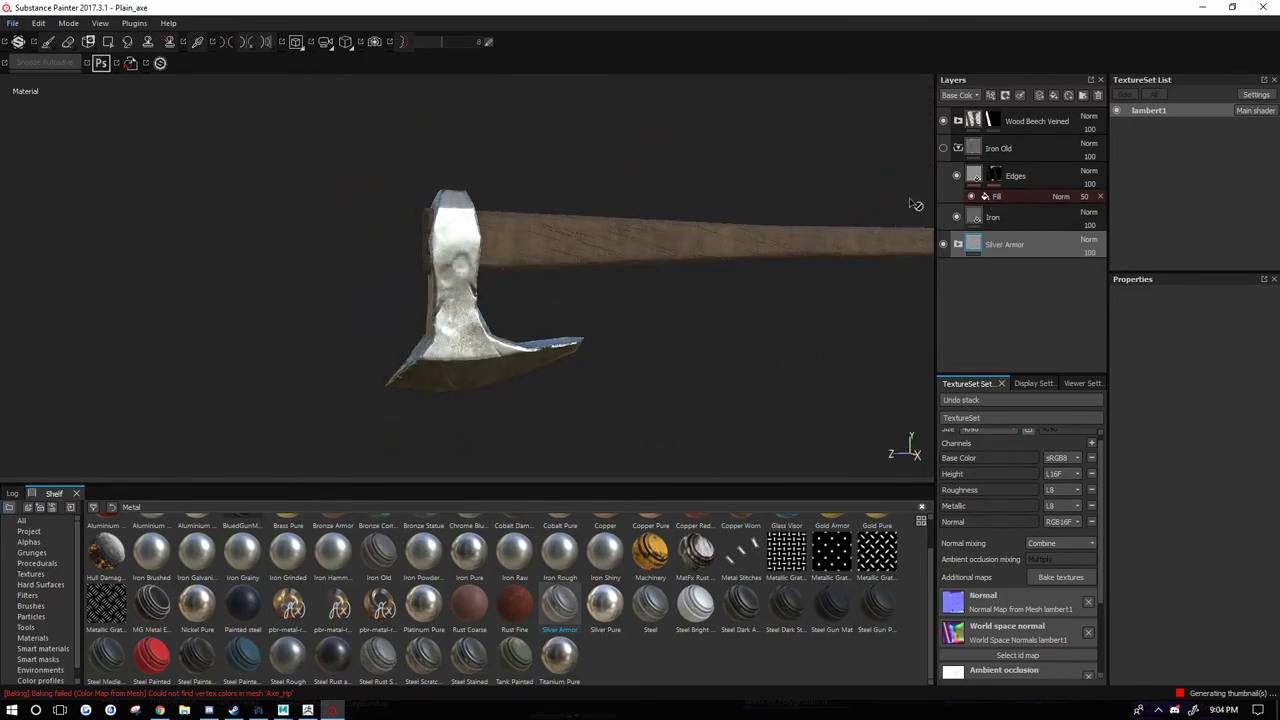
Expand the Silver Armor group and darken its Base layer's base color to about RGB 0.095, 0.090, 0.090.
{"action": "left_click", "coordinate": [958, 244]}
{"action": "scroll", "coordinate": [1024, 305], "scroll_direction": "down", "scroll_amount": 2}
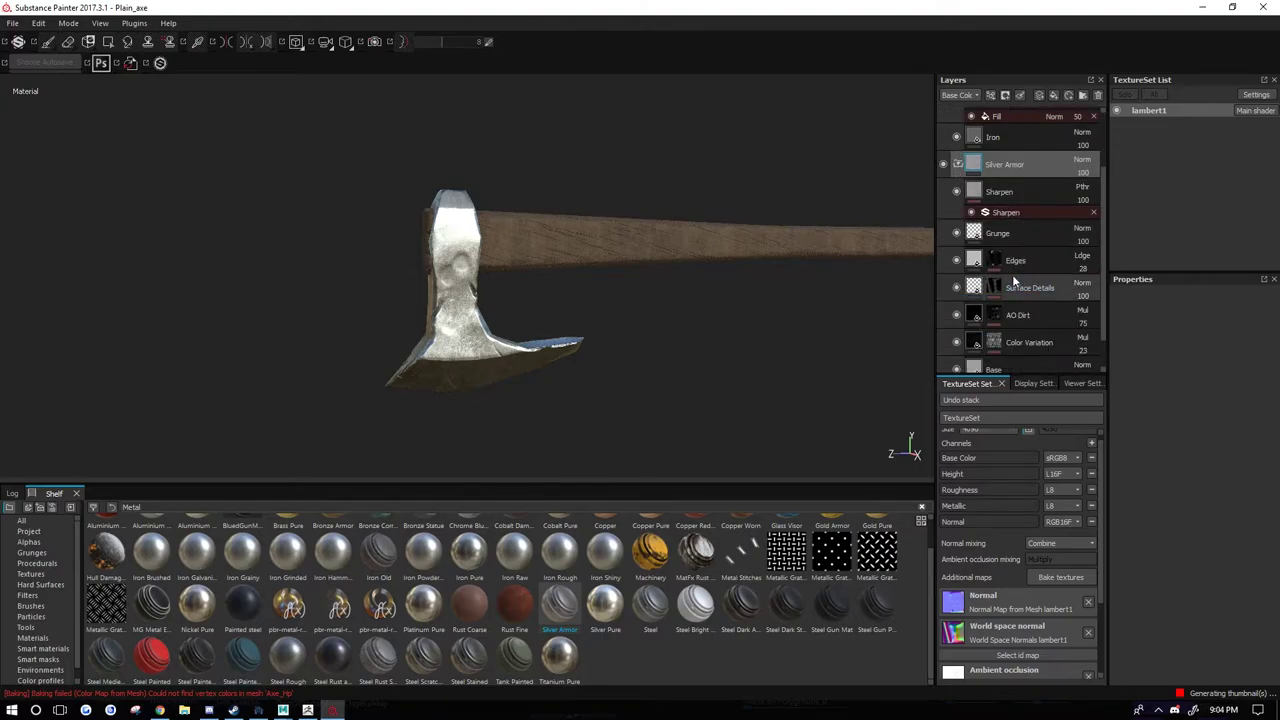
{"action": "left_click", "coordinate": [1016, 262]}
{"action": "scroll", "coordinate": [985, 350], "scroll_direction": "down", "scroll_amount": 1}
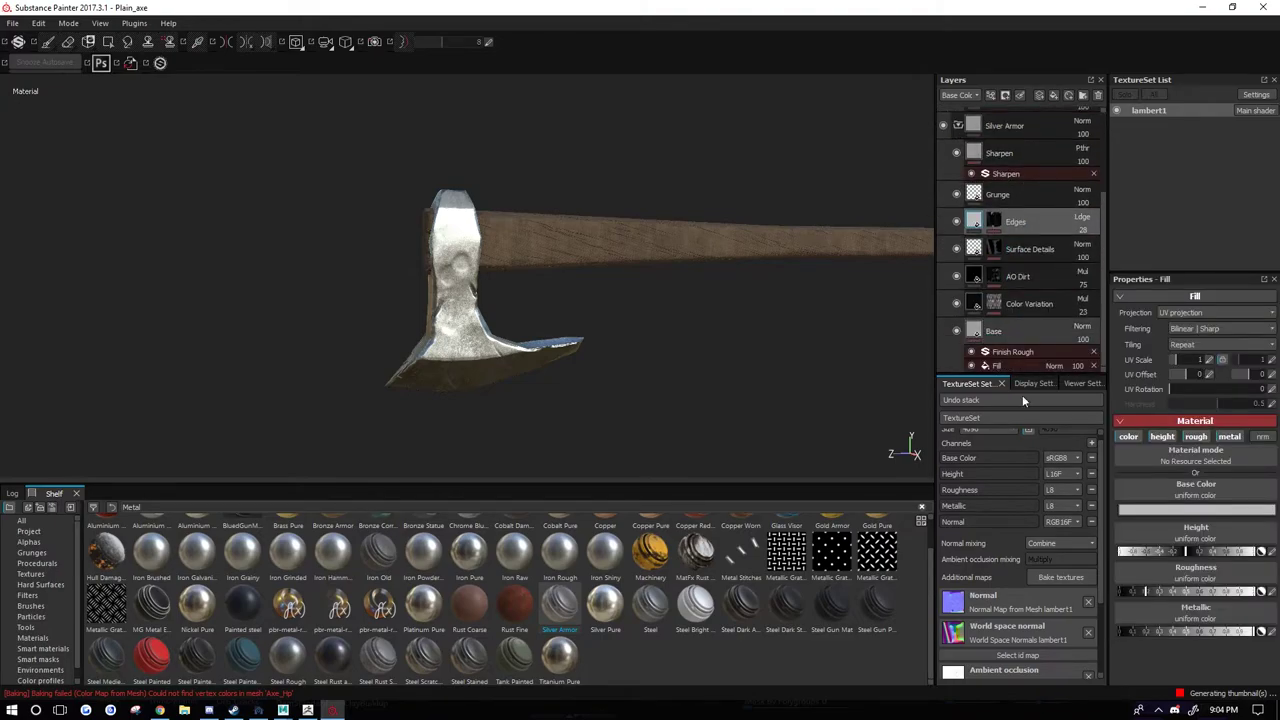
{"action": "left_click", "coordinate": [1010, 330]}
{"action": "left_click", "coordinate": [1196, 509]}
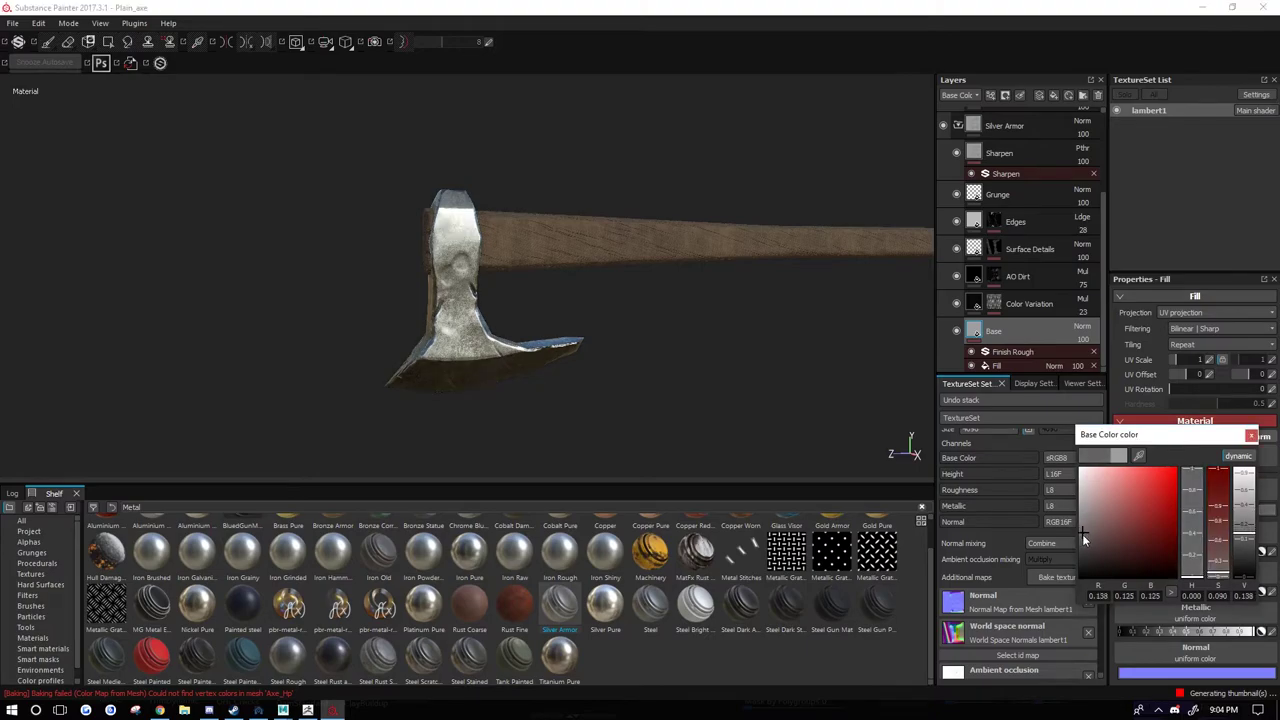
{"action": "mouse_move", "coordinate": [1083, 536]}
{"action": "left_mouse_down"}
{"action": "mouse_move", "coordinate": [1085, 551]}
{"action": "mouse_move", "coordinate": [1081, 541]}
{"action": "left_mouse_up"}
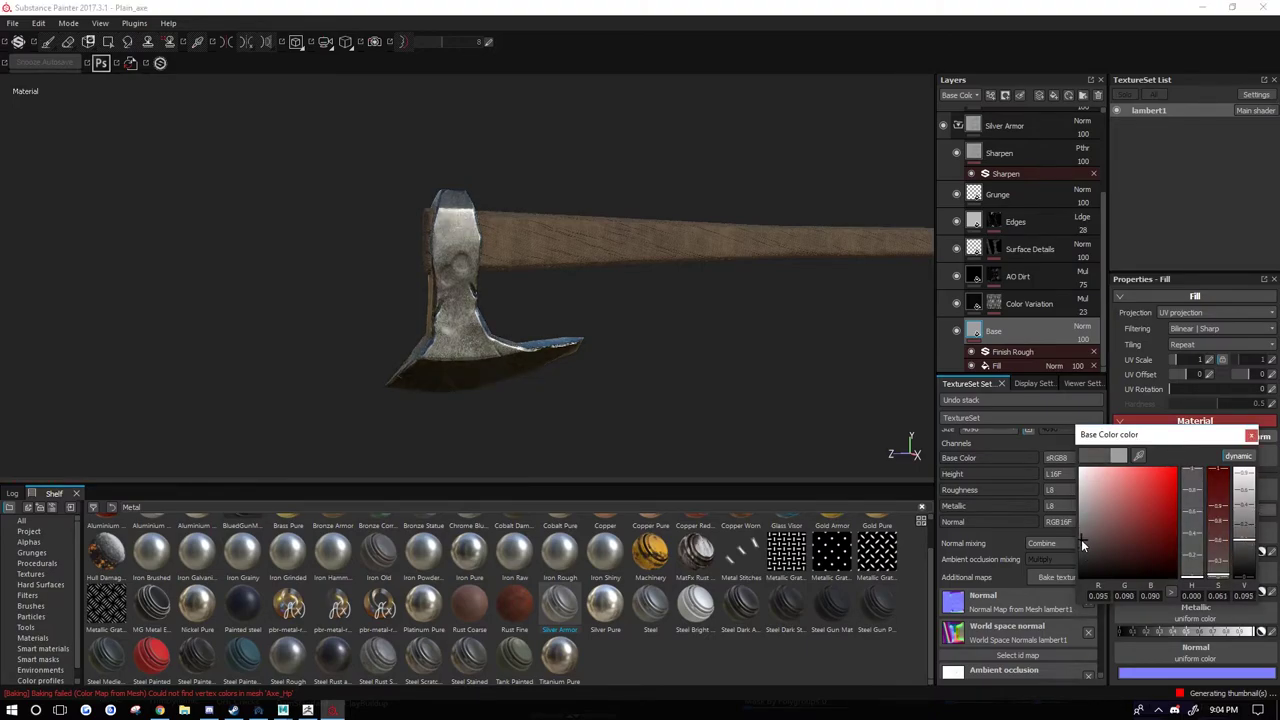
{"action": "left_click", "coordinate": [1251, 437]}
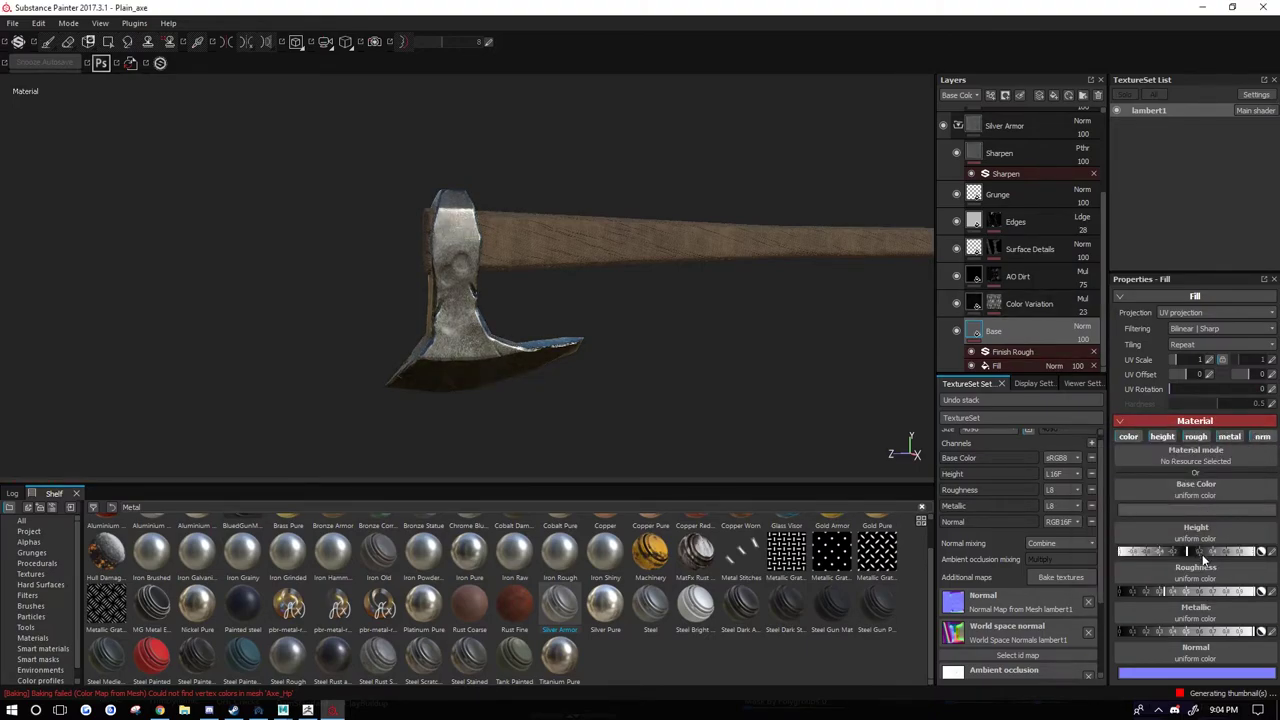
Raise the roughness and lower the metallic value of the Silver Armor group's Base layer.
{"action": "mouse_move", "coordinate": [1187, 596]}
{"action": "left_mouse_down"}
{"action": "mouse_move", "coordinate": [1229, 594]}
{"action": "mouse_move", "coordinate": [1188, 595]}
{"action": "left_mouse_up"}
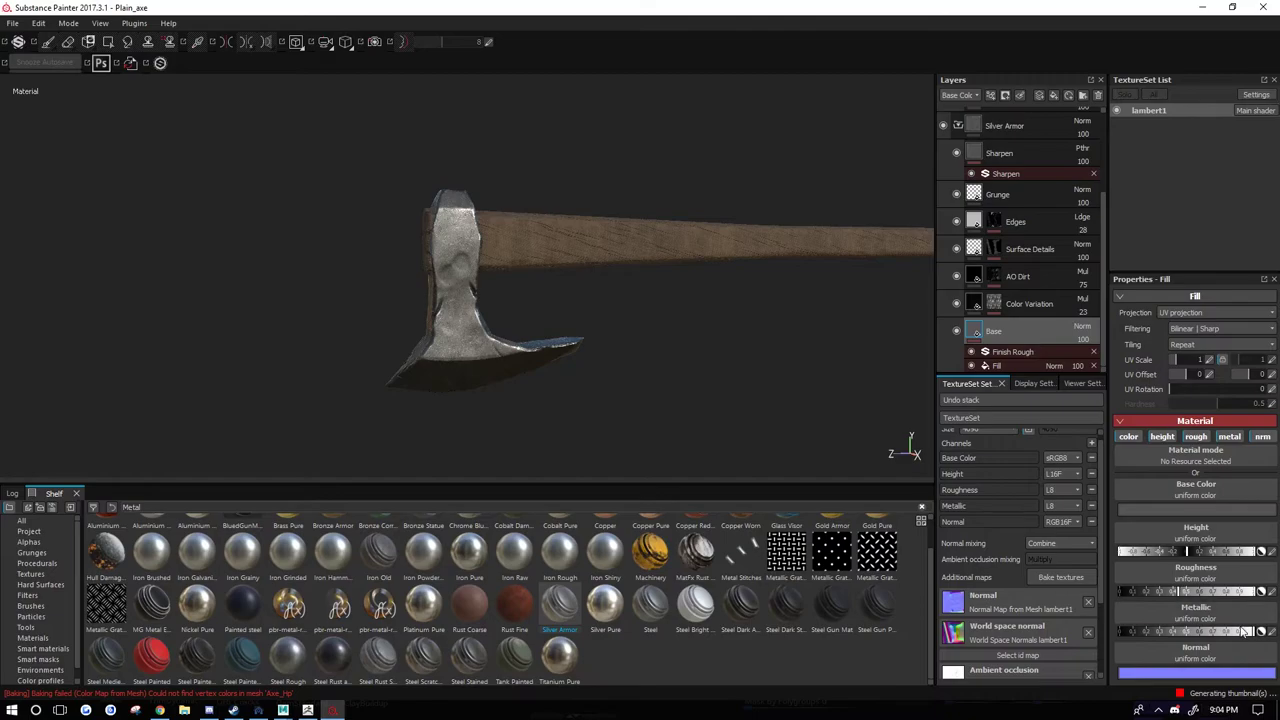
{"action": "mouse_move", "coordinate": [1227, 633]}
{"action": "left_mouse_down"}
{"action": "mouse_move", "coordinate": [1148, 643]}
{"action": "mouse_move", "coordinate": [1237, 634]}
{"action": "mouse_move", "coordinate": [1219, 632]}
{"action": "left_mouse_up"}
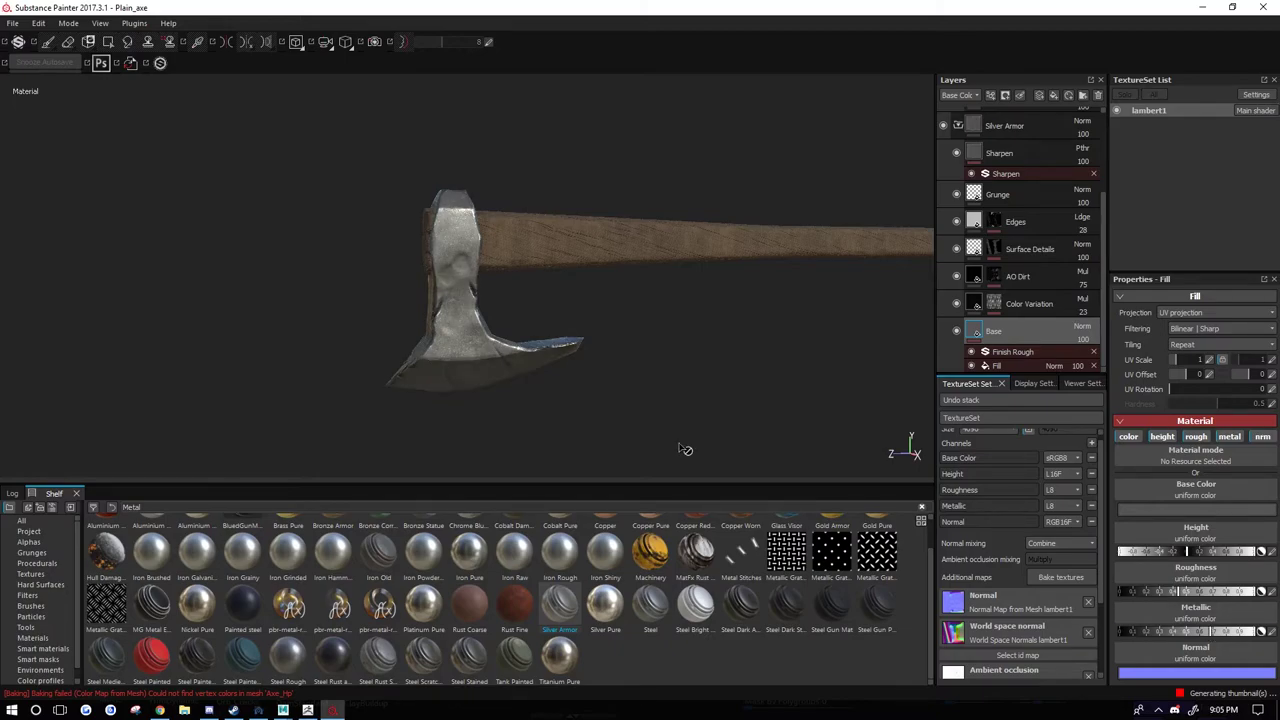
Examine the Silver Armor axe head under different angles and lighting, and inspect the Base layer's normal color.
{"action": "left_click_drag", "start_coordinate": [681, 446], "coordinate": [723, 360], "text": "alt"}
{"action": "scroll", "coordinate": [716, 350], "scroll_direction": "up", "scroll_amount": 3}
{"action": "right_click_drag", "start_coordinate": [709, 340], "coordinate": [801, 408], "text": "shift"}
{"action": "middle_click_drag", "start_coordinate": [829, 393], "coordinate": [813, 400], "text": "alt"}
{"action": "left_click_drag", "start_coordinate": [855, 445], "coordinate": [731, 386], "text": "alt"}
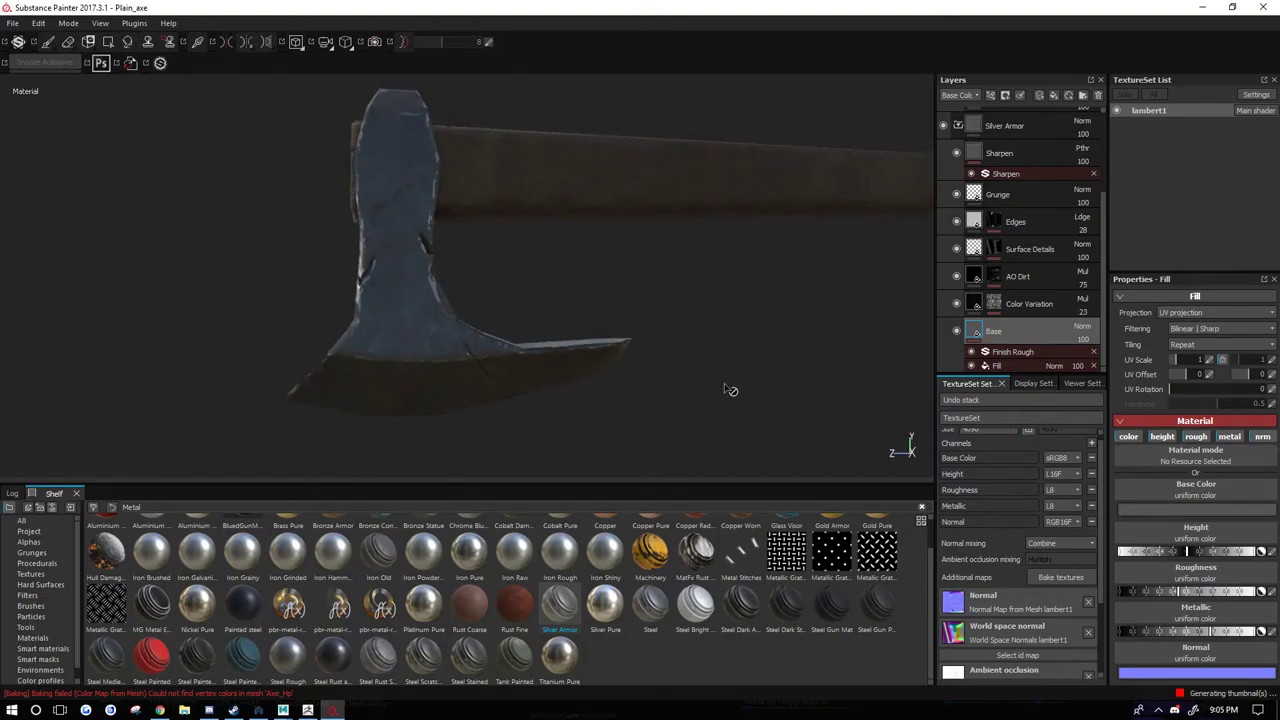
{"action": "middle_click_drag", "start_coordinate": [731, 388], "coordinate": [737, 336], "text": "alt"}
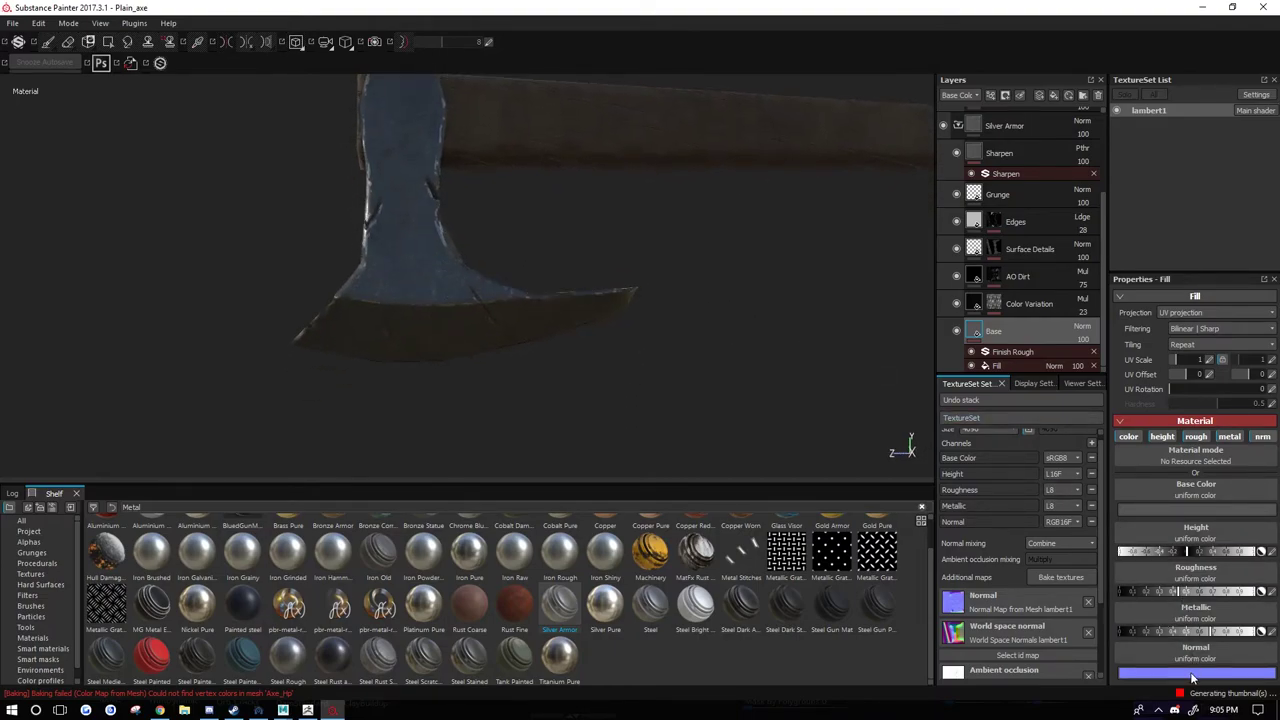
{"action": "left_click", "coordinate": [1192, 675]}
{"action": "left_click", "coordinate": [792, 370]}
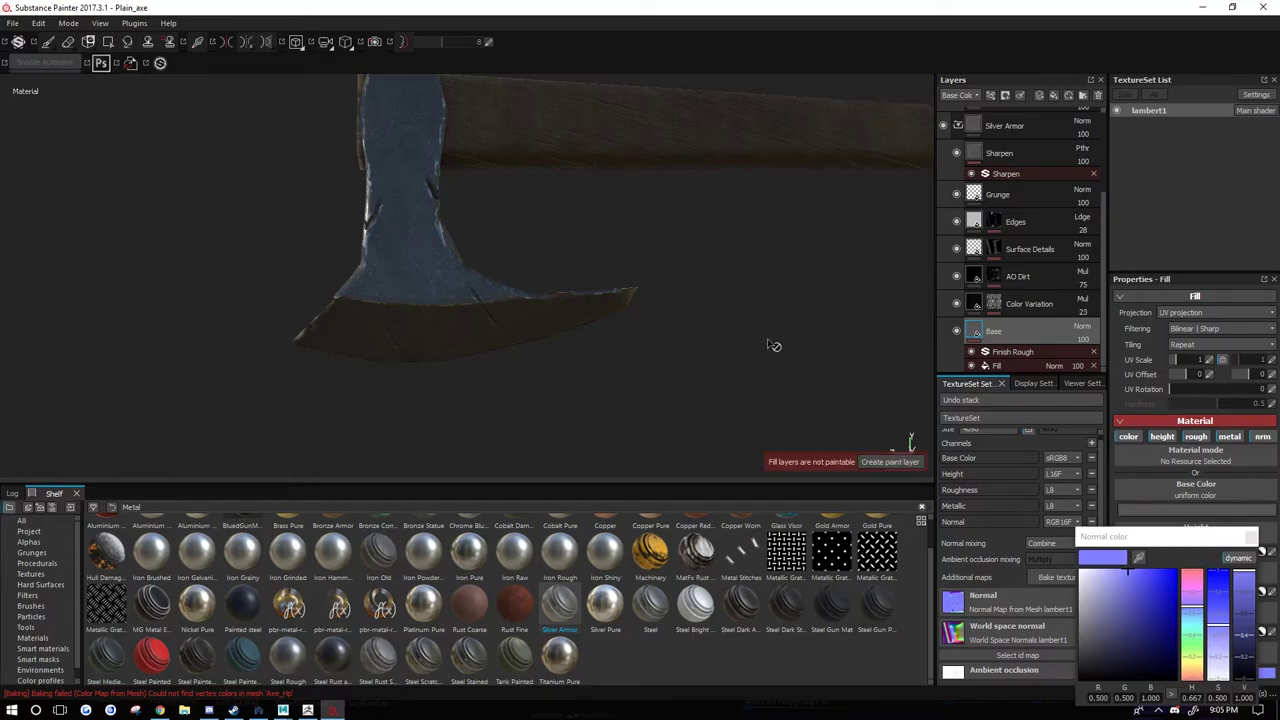
{"action": "left_click", "coordinate": [1250, 536]}
{"action": "left_click_drag", "start_coordinate": [766, 406], "coordinate": [663, 340], "text": "alt"}
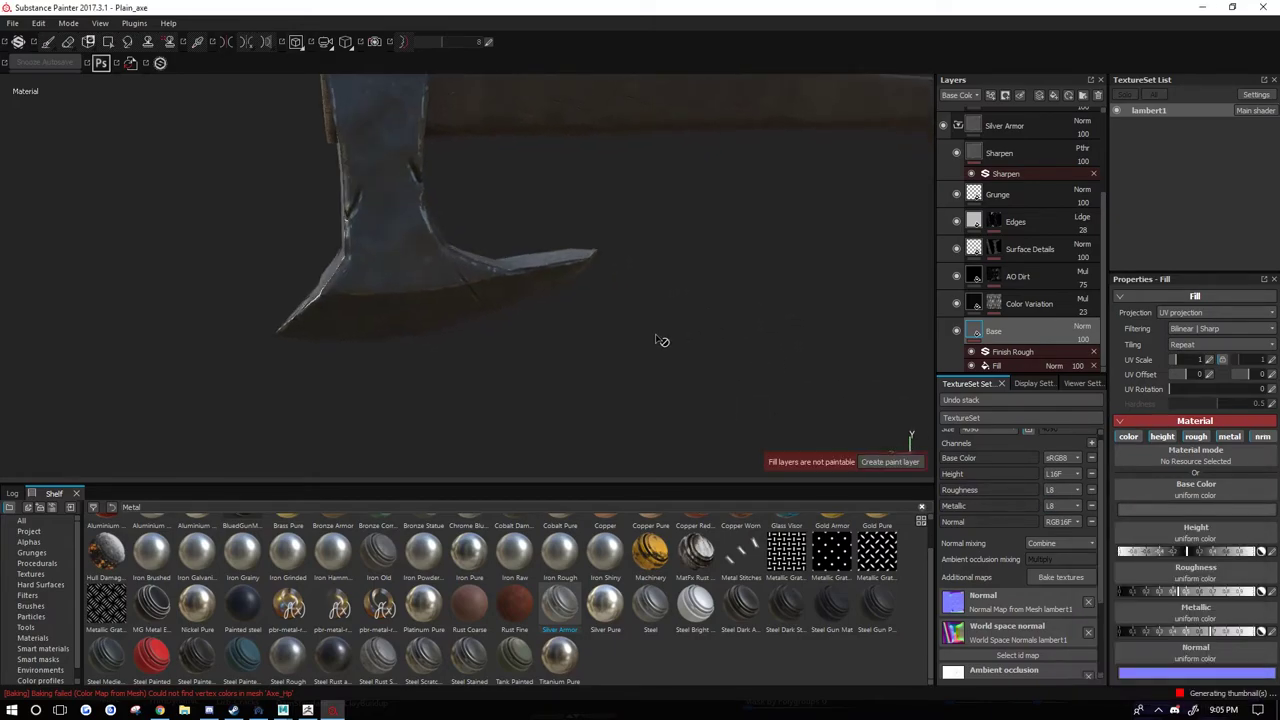
{"action": "right_click_drag", "start_coordinate": [663, 340], "coordinate": [698, 340], "text": "shift"}
{"action": "left_click_drag", "start_coordinate": [697, 340], "coordinate": [757, 301], "text": "alt"}
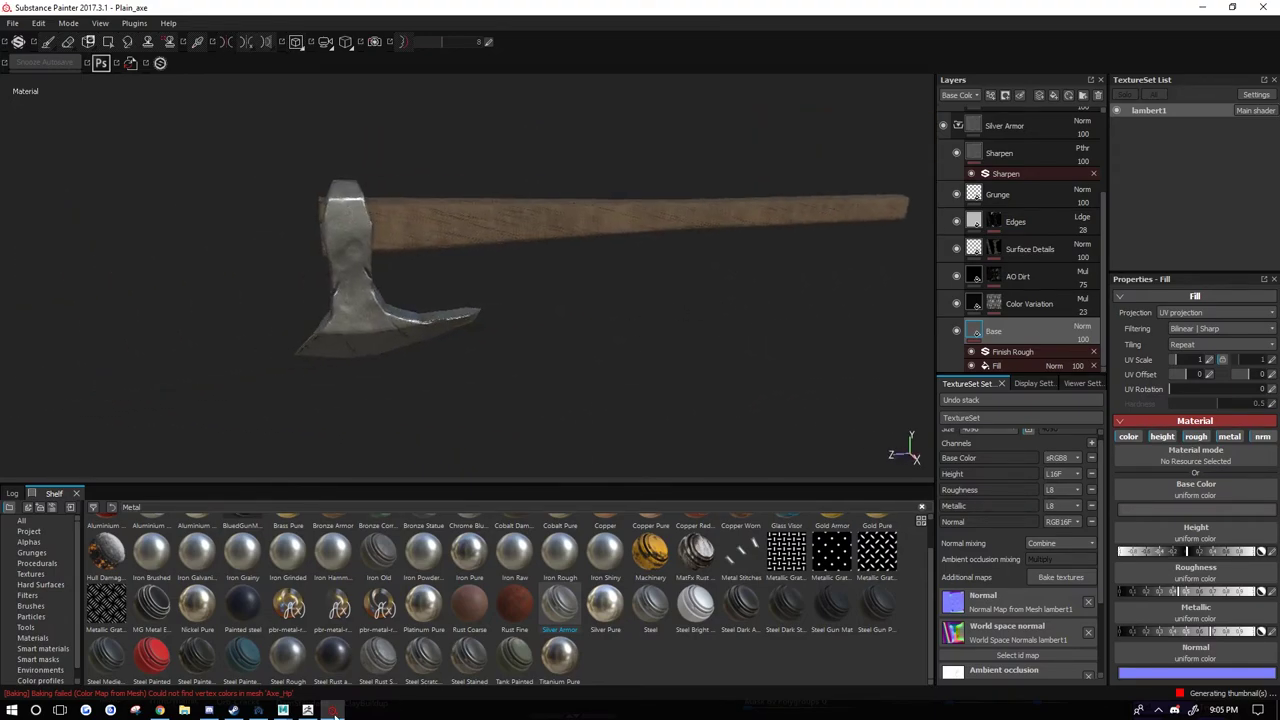
Switch to ZBrush, turn off Solo for the axe head and make all subtools visible.
{"action": "left_click", "coordinate": [308, 710]}
{"action": "key", "text": "f"}
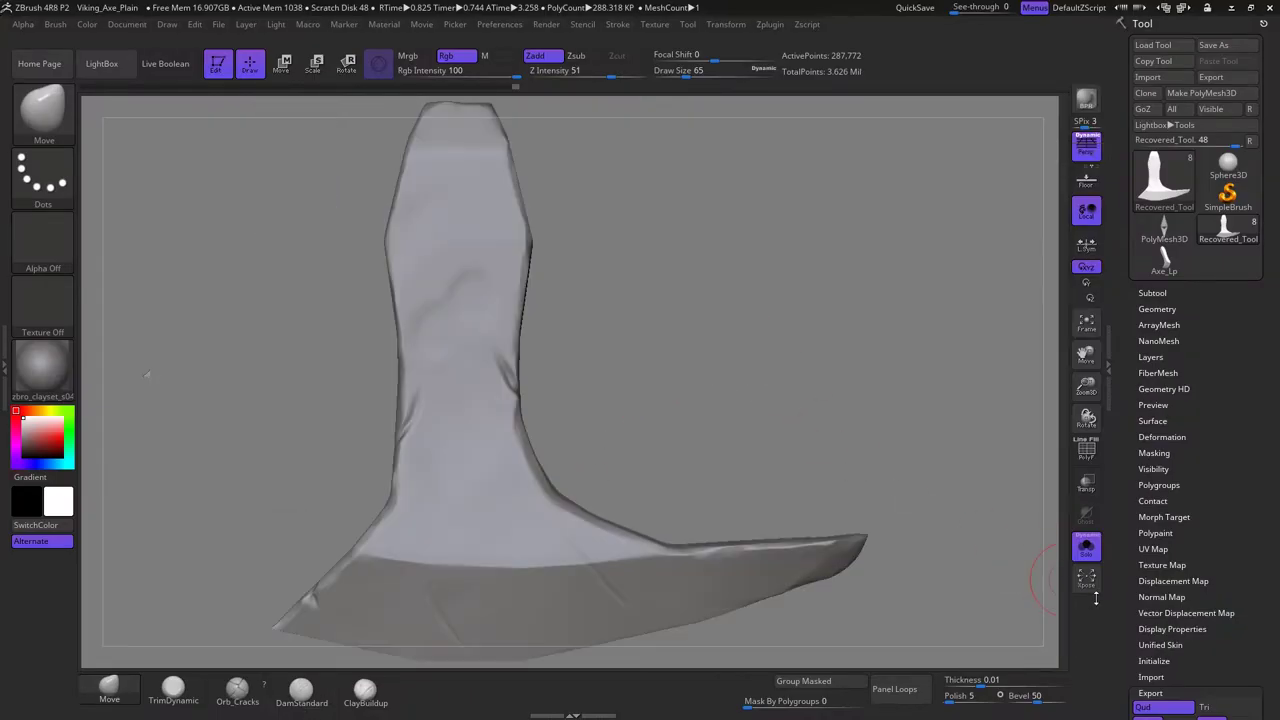
{"action": "left_click", "coordinate": [1082, 544]}
{"action": "left_click", "coordinate": [1152, 293]}
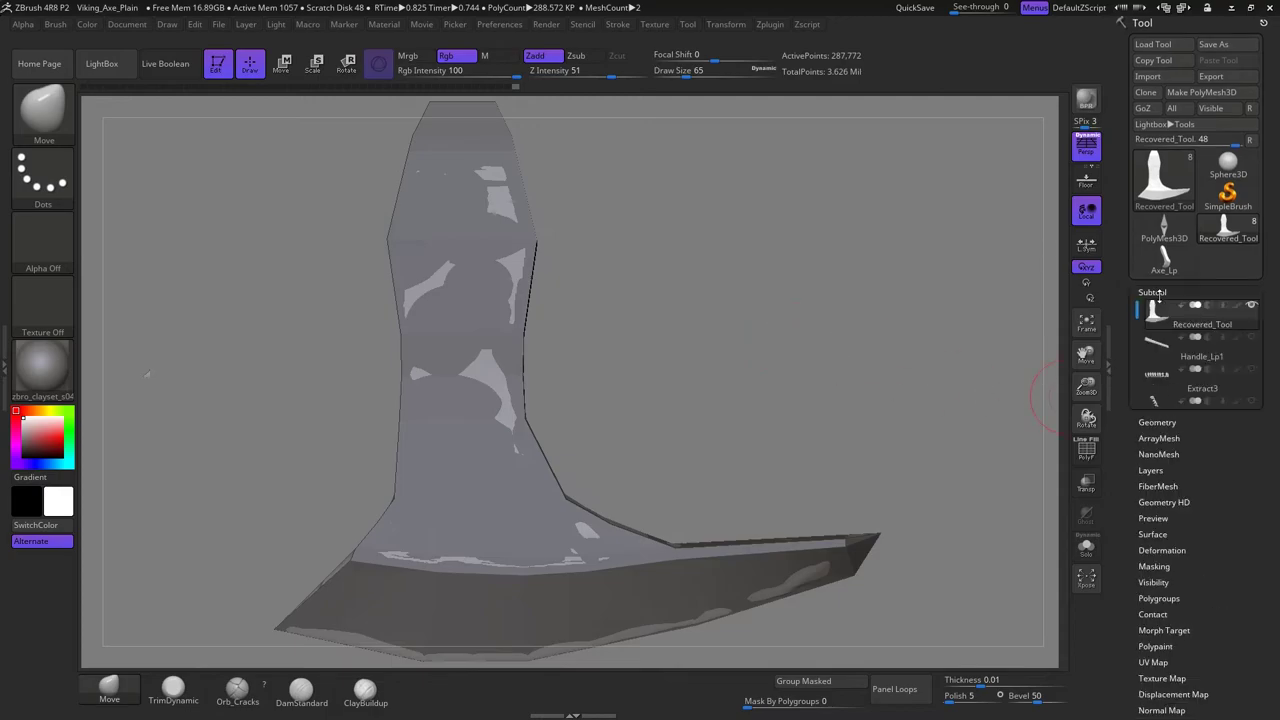
{"action": "left_click", "coordinate": [1253, 306]}
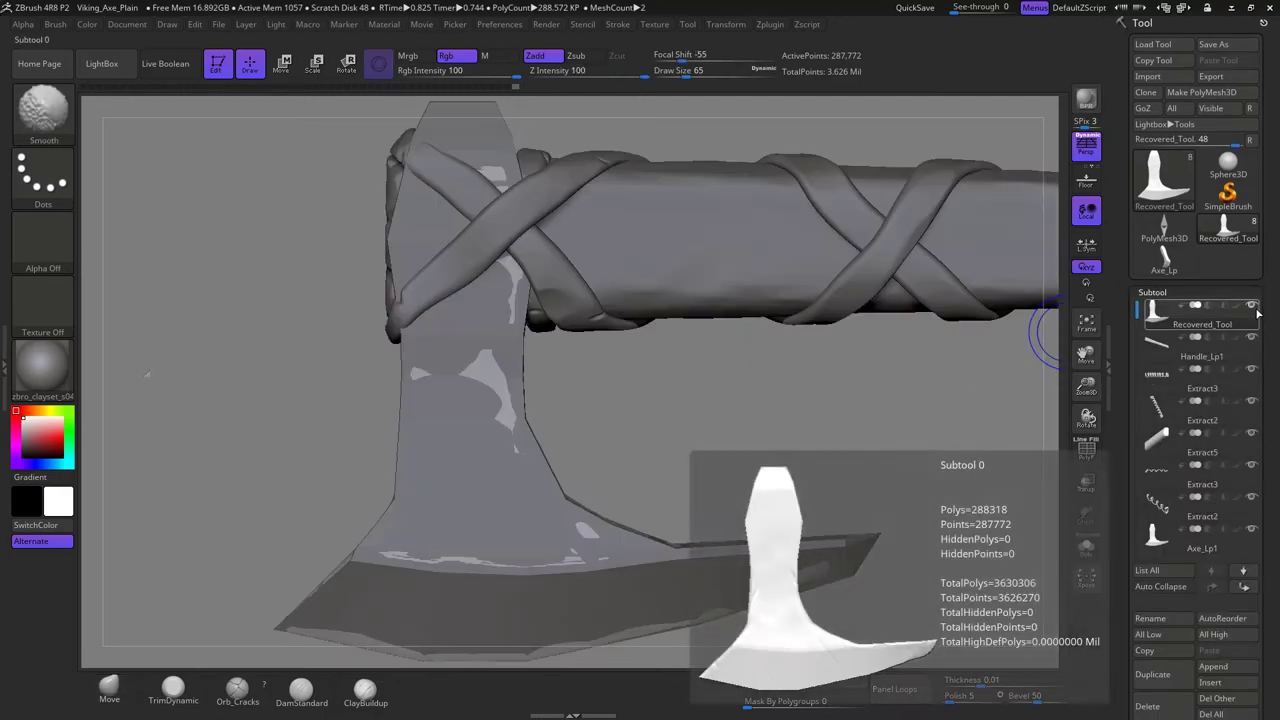
Select the upper Extract3 strap subtool and examine the wrapped handle along the full axe.
{"action": "left_click", "coordinate": [874, 241], "text": "alt"}
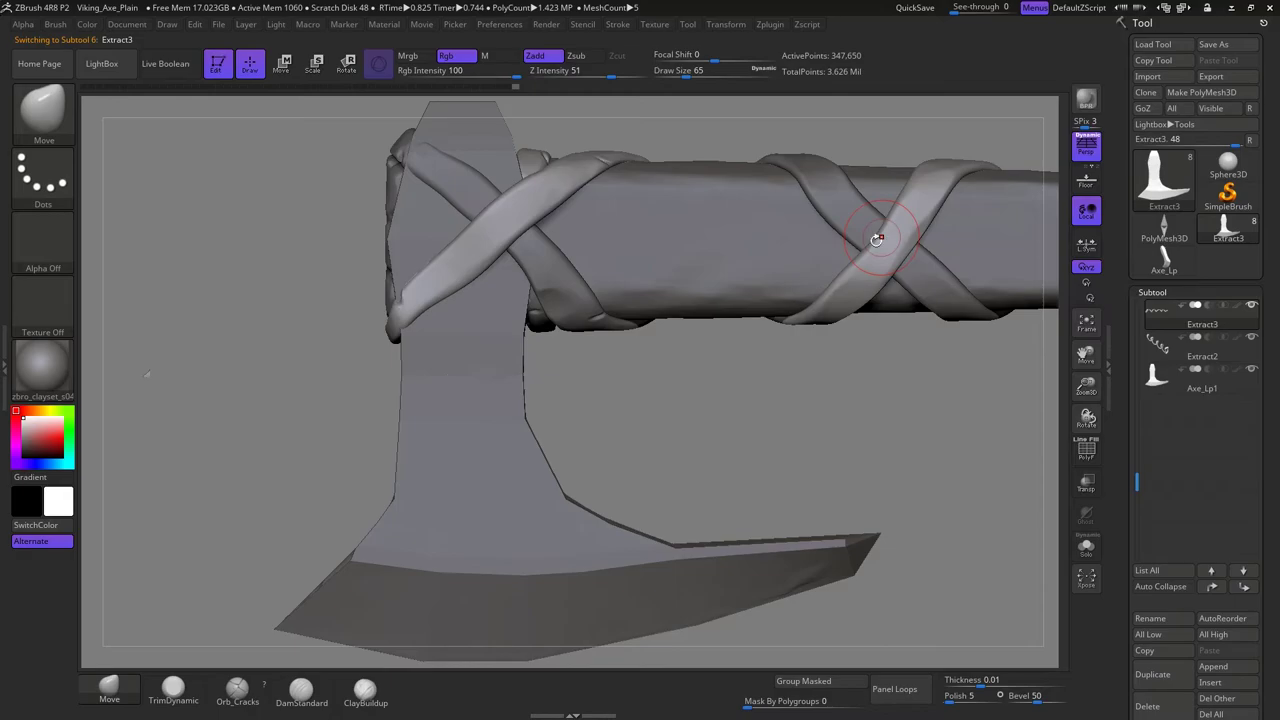
{"action": "key", "text": "f"}
{"action": "left_click_drag", "start_coordinate": [631, 443], "coordinate": [492, 417], "text": "alt"}
{"action": "mouse_move", "coordinate": [744, 397]}
{"action": "left_mouse_down"}
{"action": "mouse_move", "coordinate": [470, 378]}
{"action": "mouse_move", "coordinate": [749, 397]}
{"action": "left_mouse_up"}
Switch to Maya, clear the selection and examine the low-poly axe head and handle from the side and back.
{"action": "key", "text": "super"}
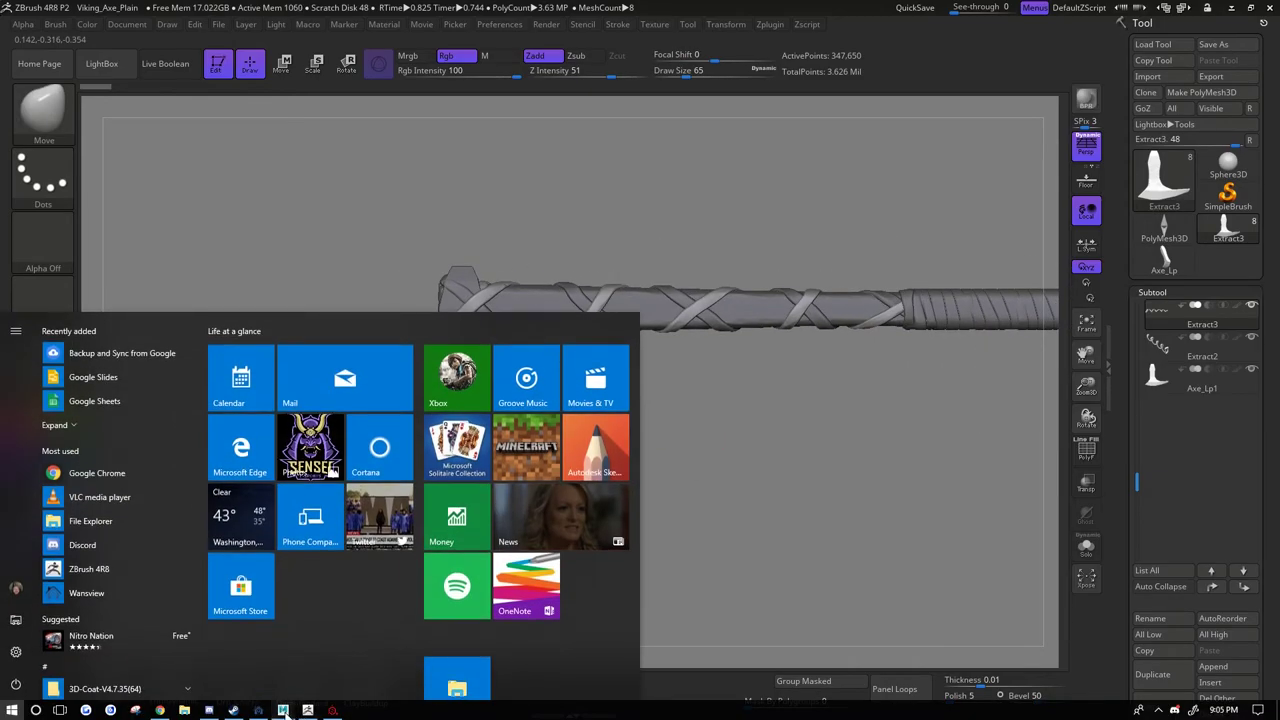
{"action": "mouse_move", "coordinate": [283, 710]}
{"action": "left_click", "coordinate": [290, 686]}
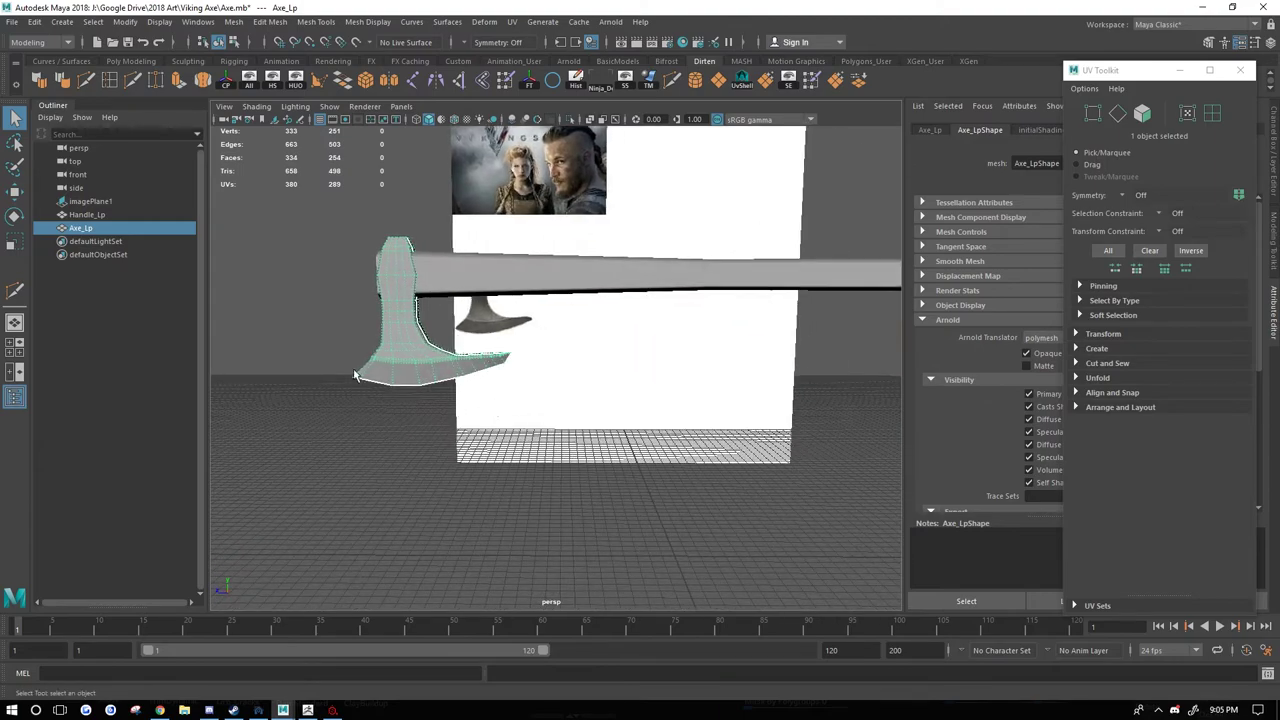
{"action": "left_click_drag", "start_coordinate": [355, 376], "coordinate": [690, 398], "text": "alt"}
{"action": "left_click", "coordinate": [668, 290]}
{"action": "left_click", "coordinate": [657, 360]}
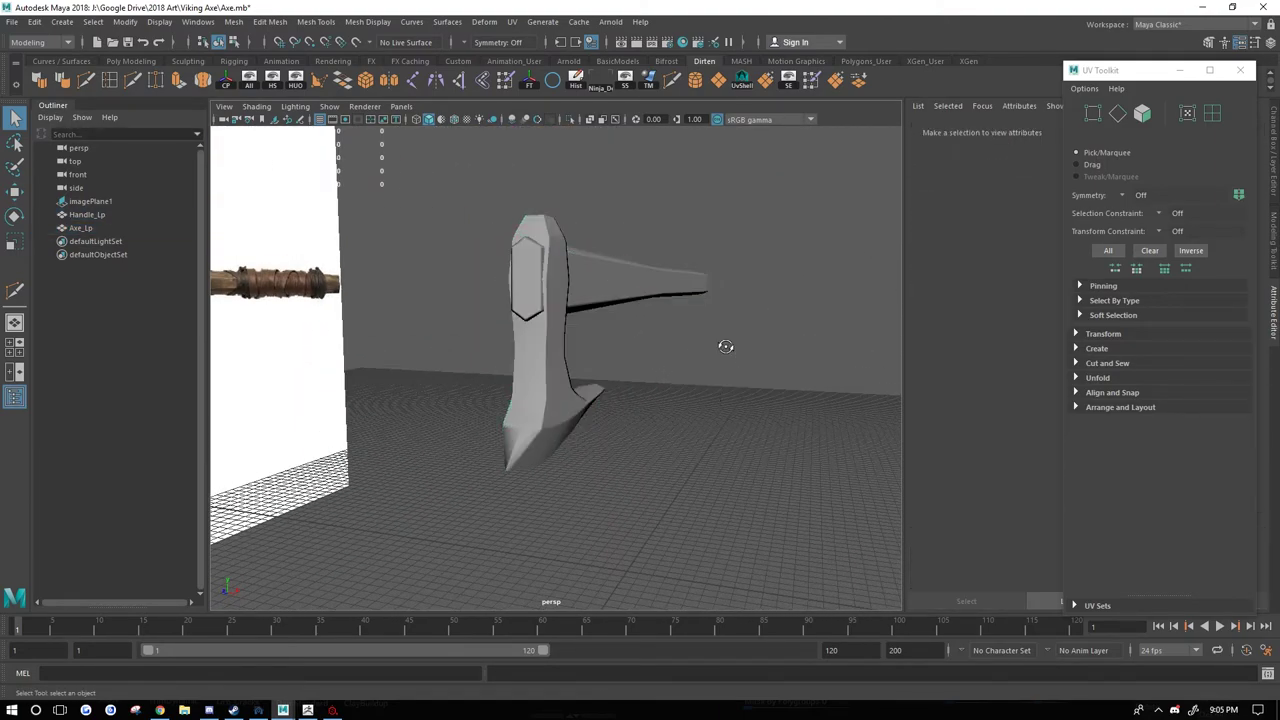
Select the low-poly axe head Axe_Lp and examine its mesh and the handle's underside from several angles.
{"action": "left_click_drag", "start_coordinate": [729, 349], "coordinate": [773, 405], "text": "alt"}
{"action": "left_click", "coordinate": [606, 337]}
{"action": "key", "text": "Right"}
{"action": "left_click_drag", "start_coordinate": [639, 393], "coordinate": [462, 423], "text": "alt"}
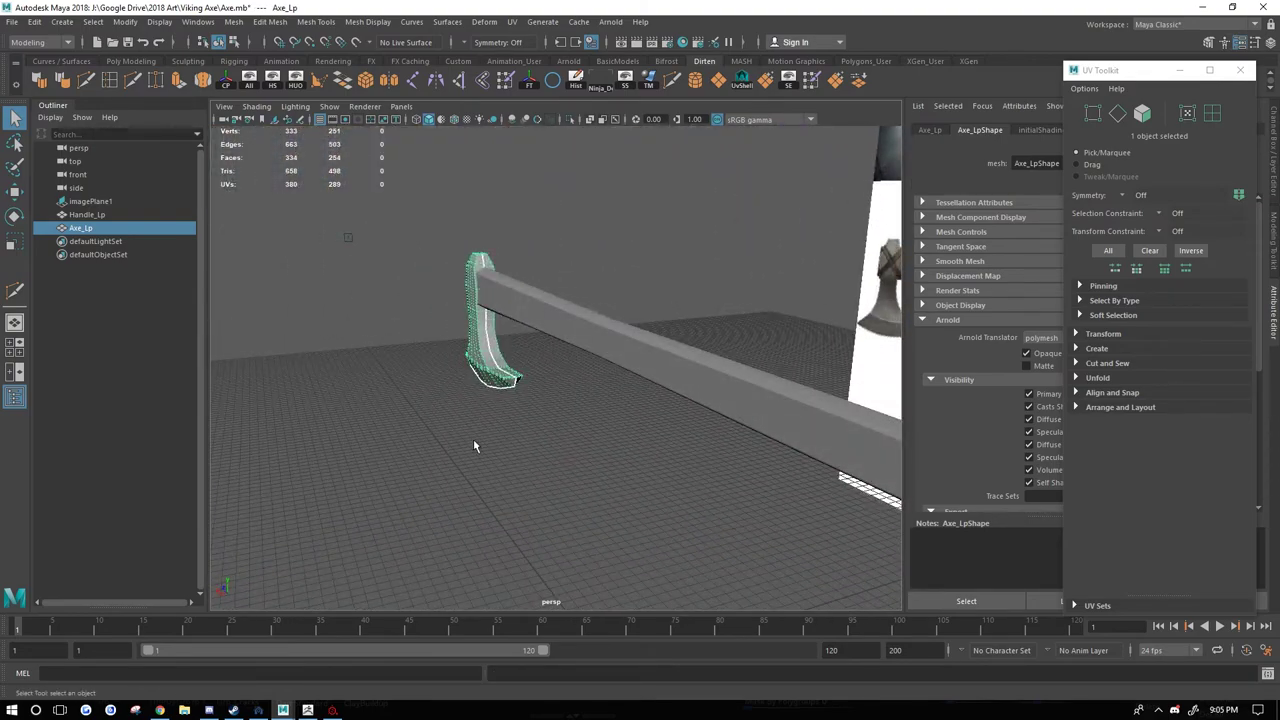
{"action": "left_click_drag", "start_coordinate": [547, 457], "coordinate": [501, 461], "text": "alt"}
Switch to Substance Painter and examine the full textured axe, metal head and wooden handle, under different angles and lighting.
{"action": "left_click", "coordinate": [330, 710]}
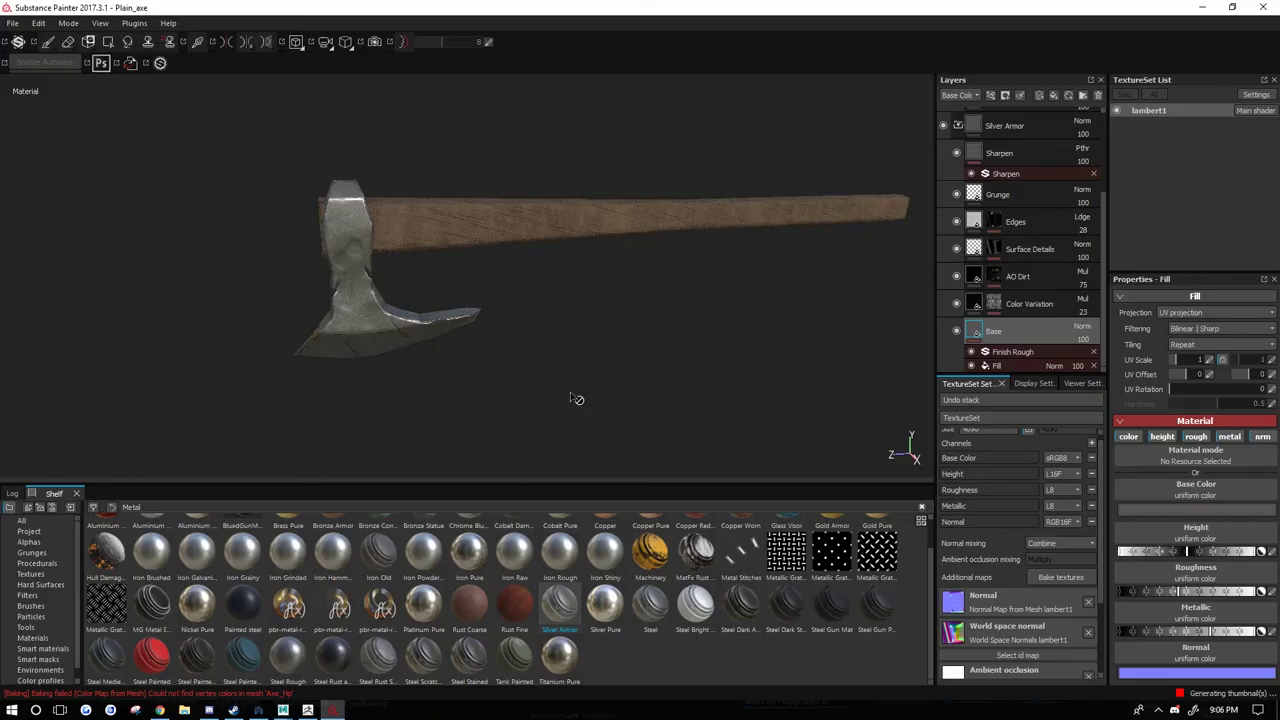
{"action": "mouse_move", "coordinate": [577, 400]}
{"action": "left_mouse_down", "text": "alt"}
{"action": "mouse_move", "coordinate": [654, 306]}
{"action": "mouse_move", "coordinate": [597, 343]}
{"action": "mouse_move", "coordinate": [655, 341]}
{"action": "left_mouse_up", "text": "alt"}
{"action": "right_click_drag", "start_coordinate": [655, 341], "coordinate": [591, 368], "text": "shift"}
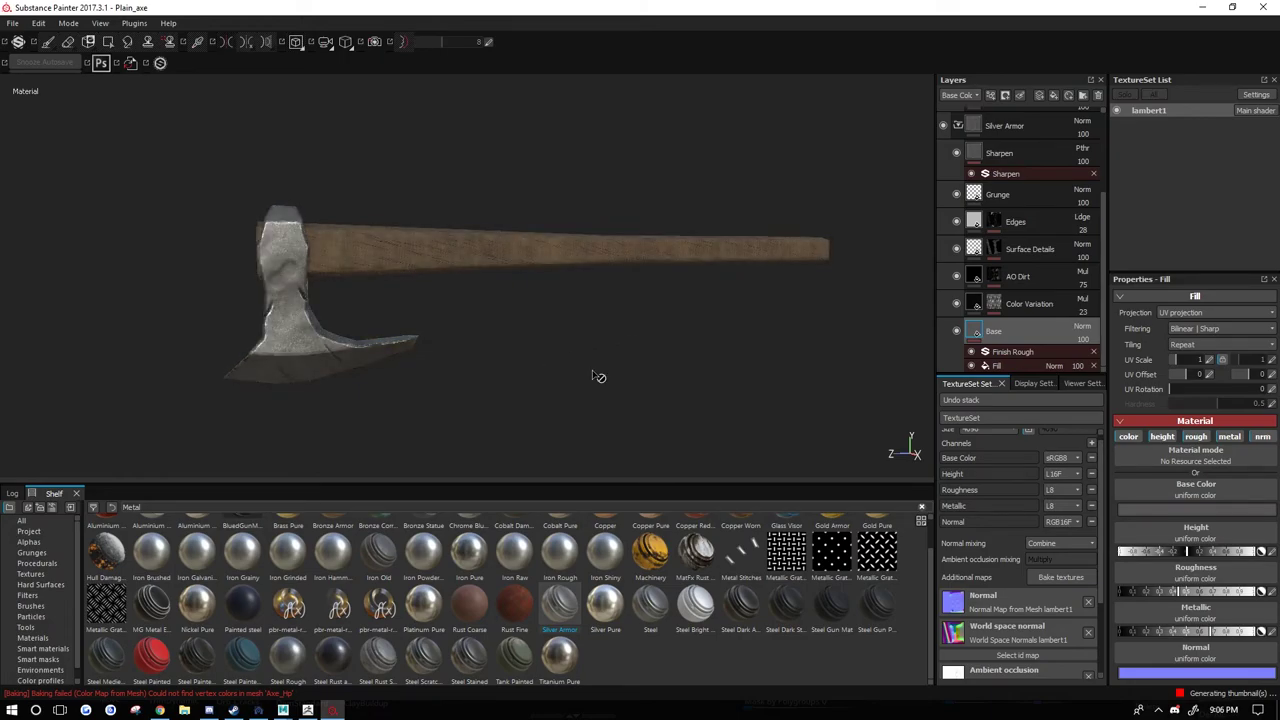
{"action": "left_click_drag", "start_coordinate": [595, 383], "coordinate": [745, 352], "text": "alt"}
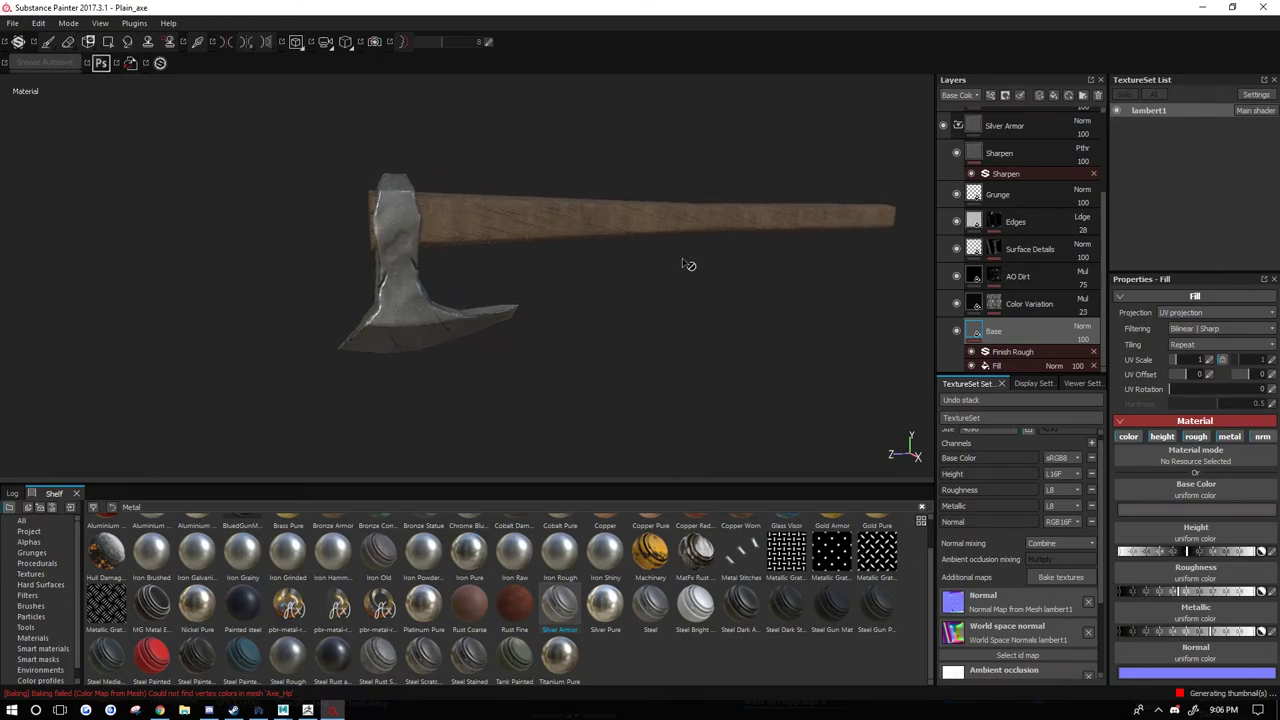
{"action": "middle_click_drag", "start_coordinate": [683, 263], "coordinate": [630, 273], "text": "alt"}
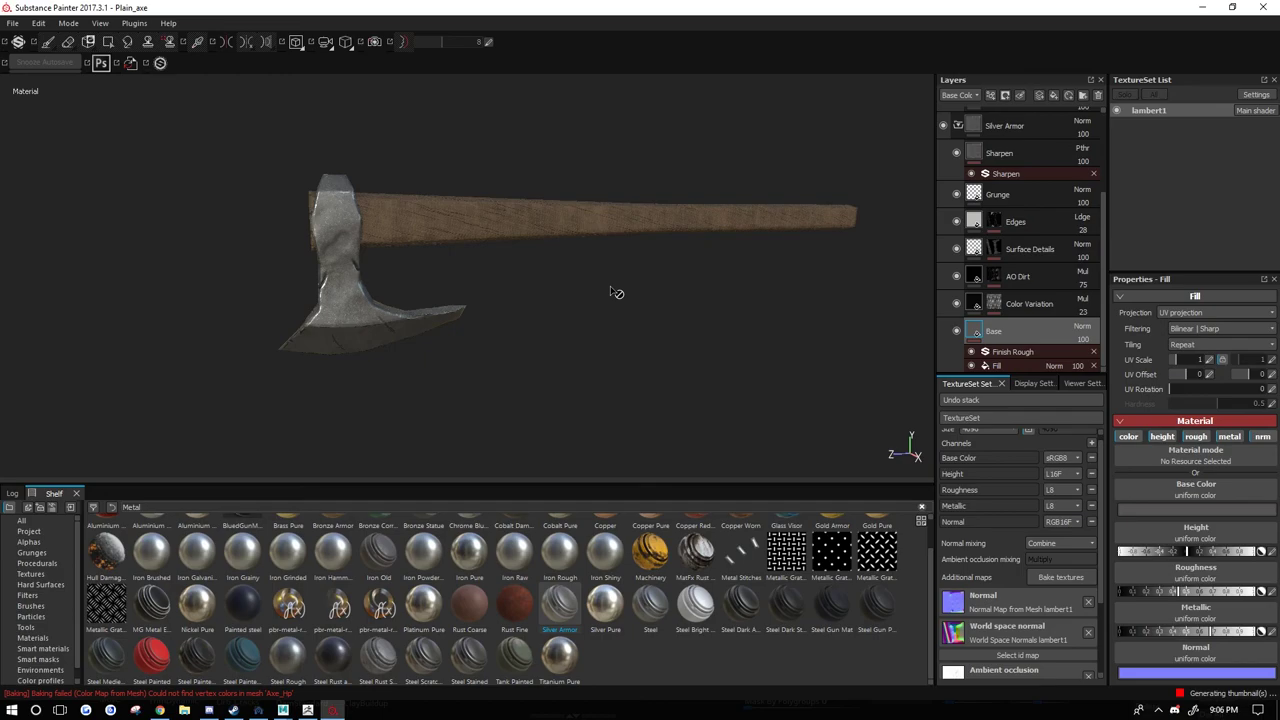
{"action": "left_click_drag", "start_coordinate": [616, 293], "coordinate": [642, 331], "text": "alt"}
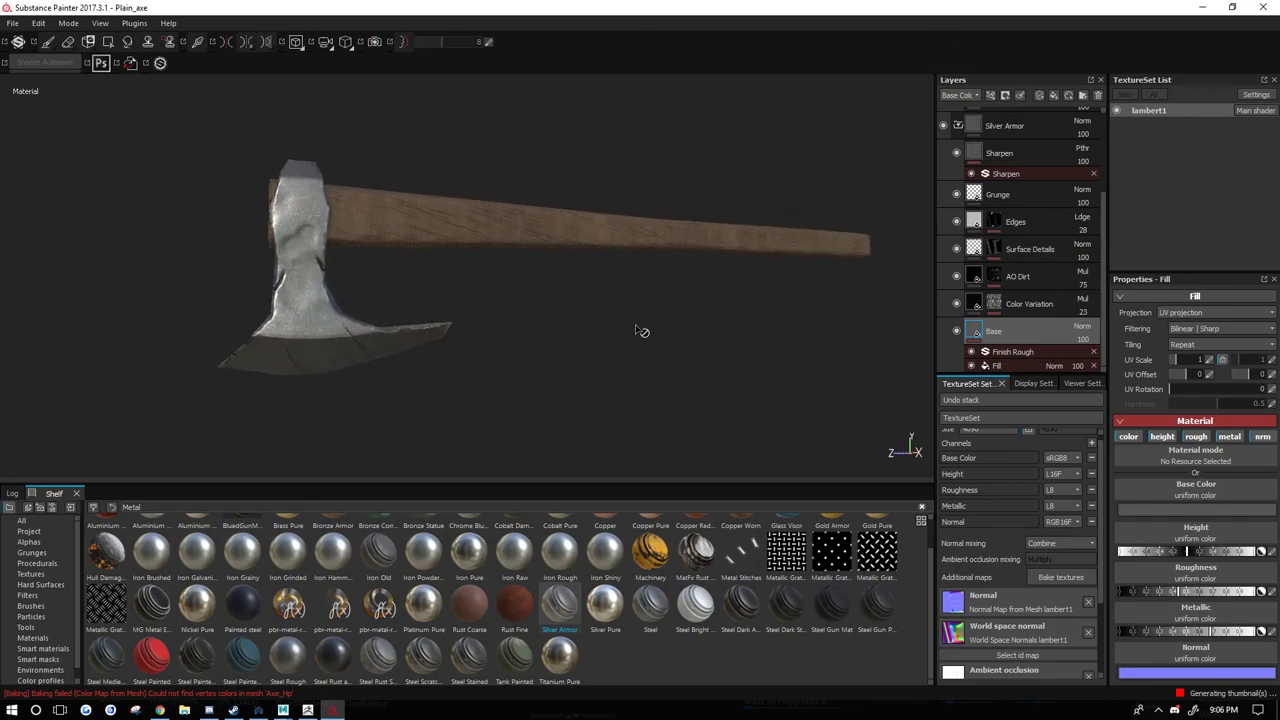